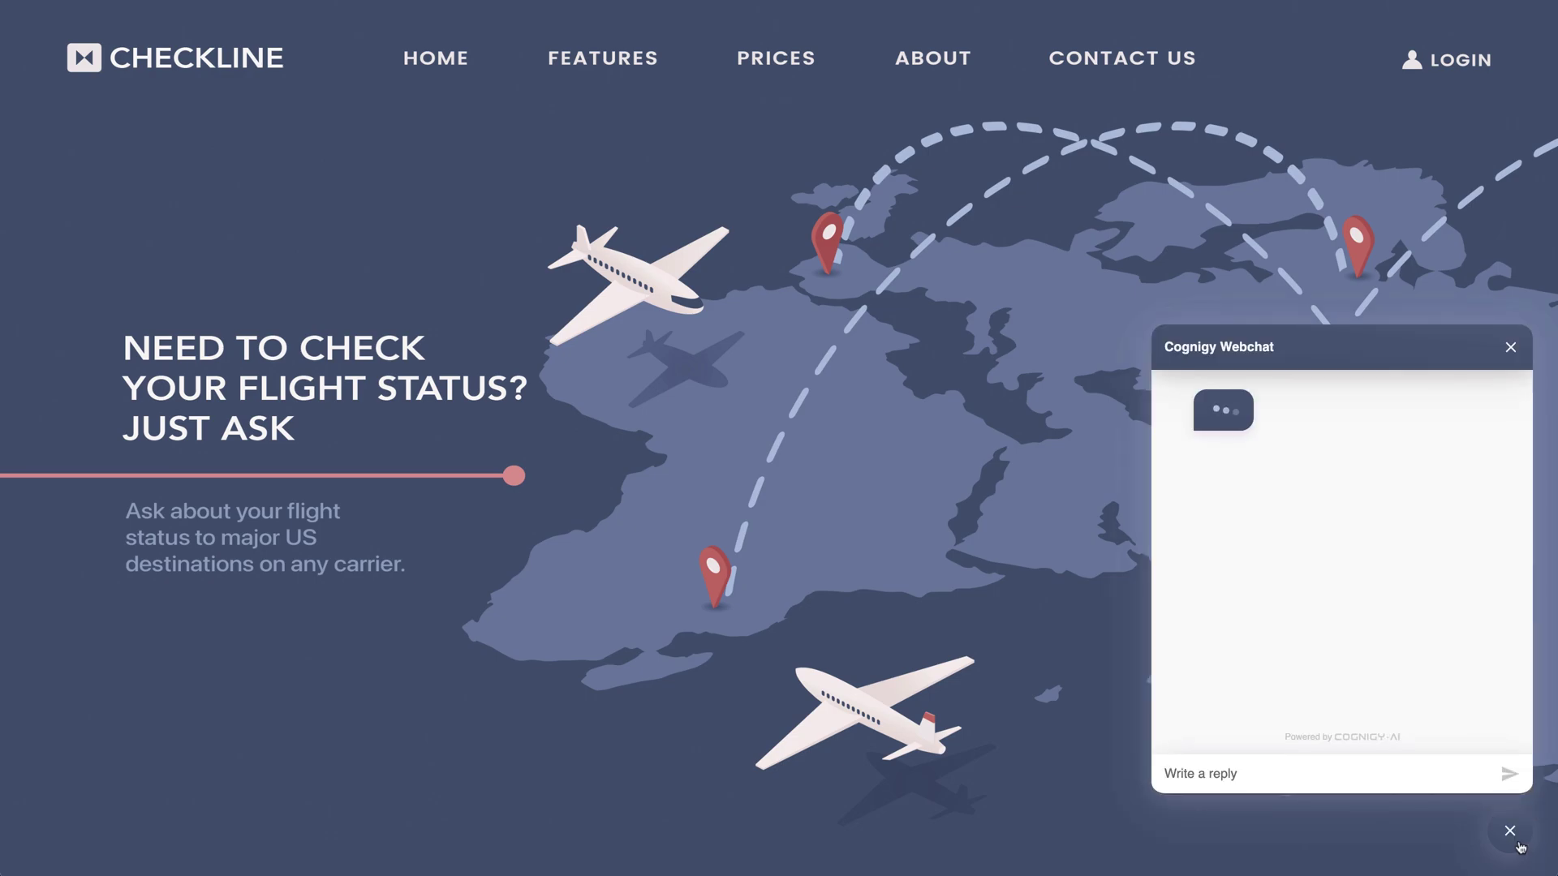
Ask the bot for United flight status from SFO to ORD and open UA1726's details
type("What")
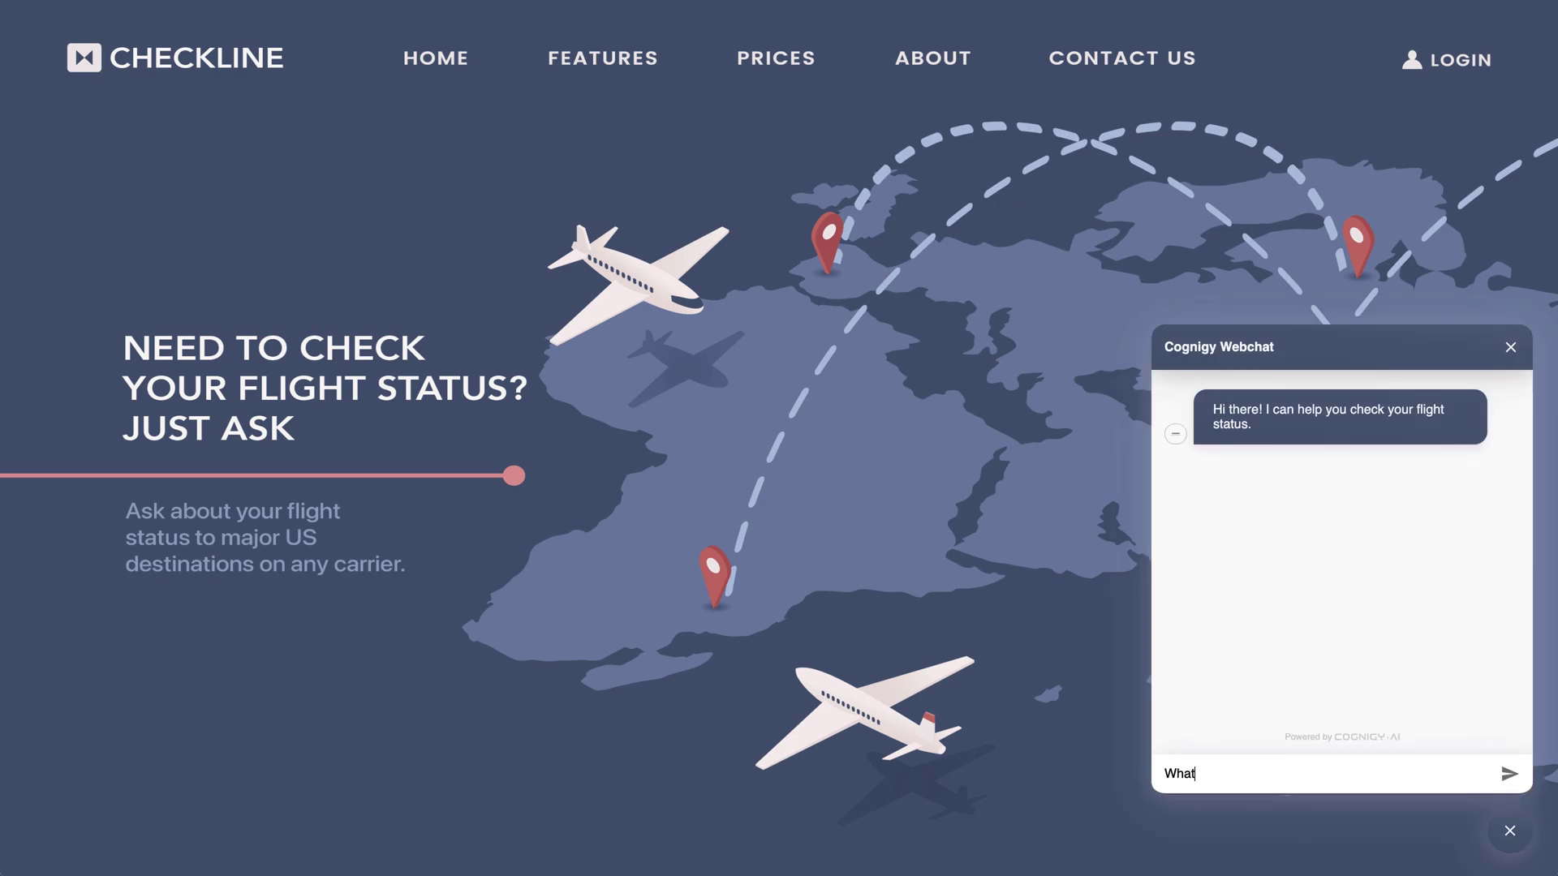
type("'s the status of my flight?")
key("Return")
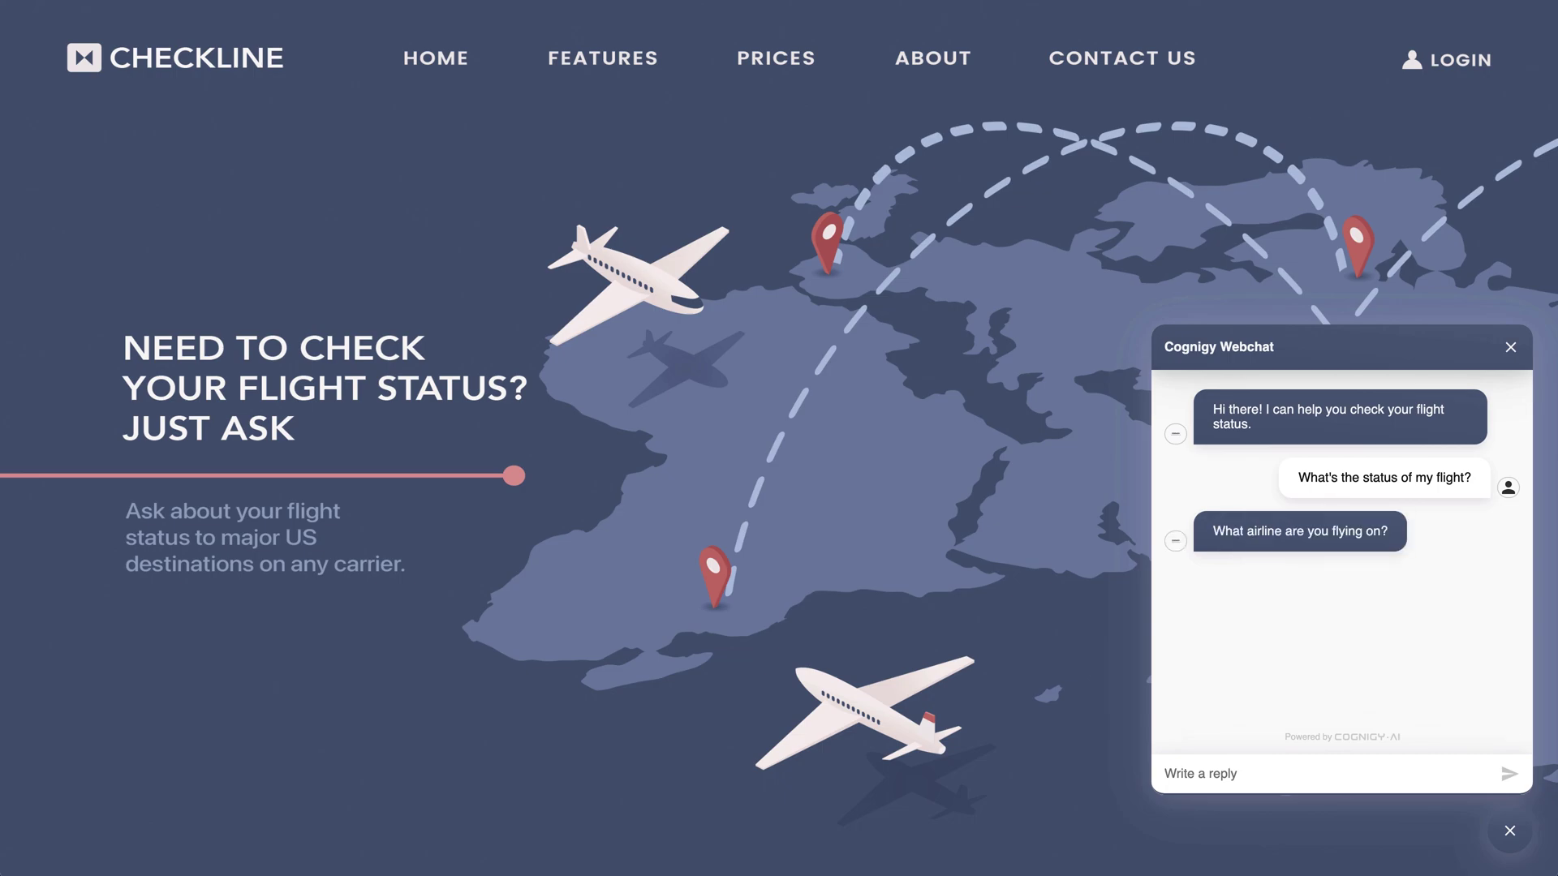
type("United")
key("Return")
type("SFO")
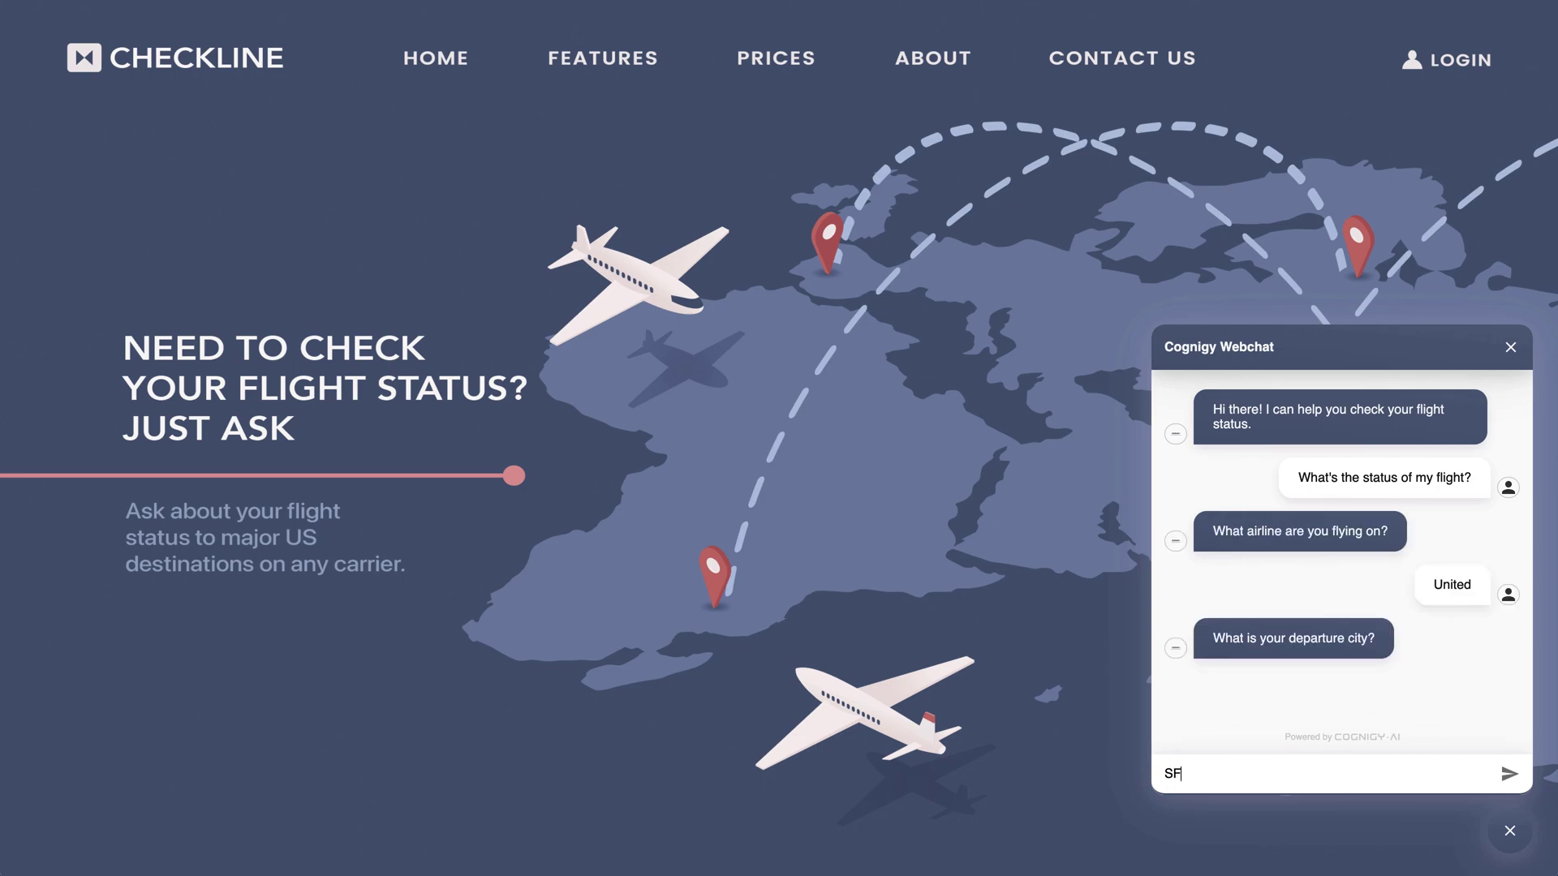
key("Return")
type("ORD")
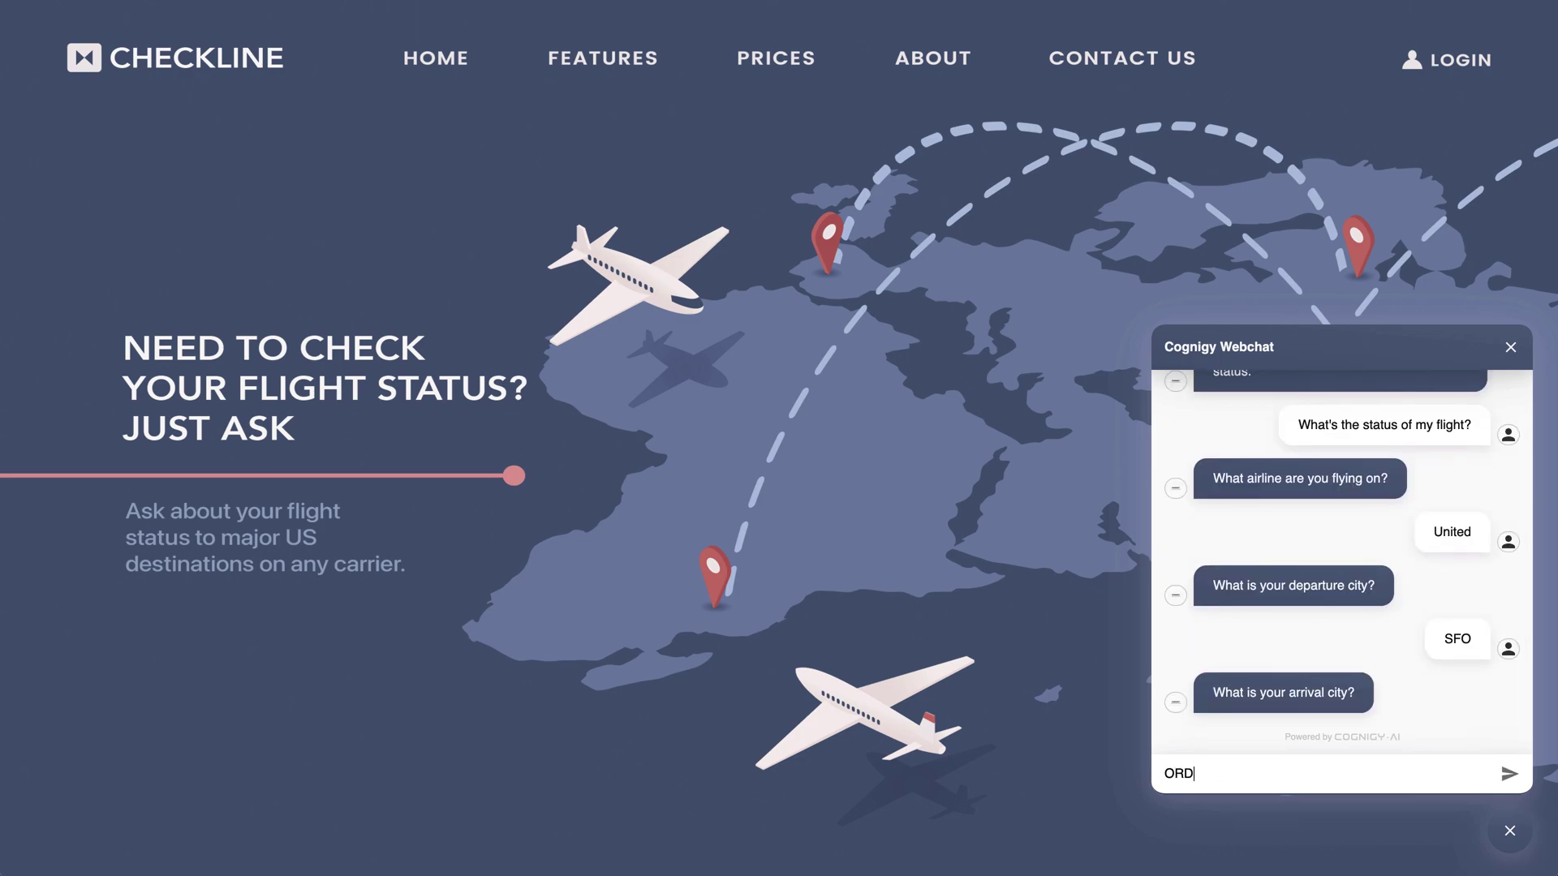
key("Return")
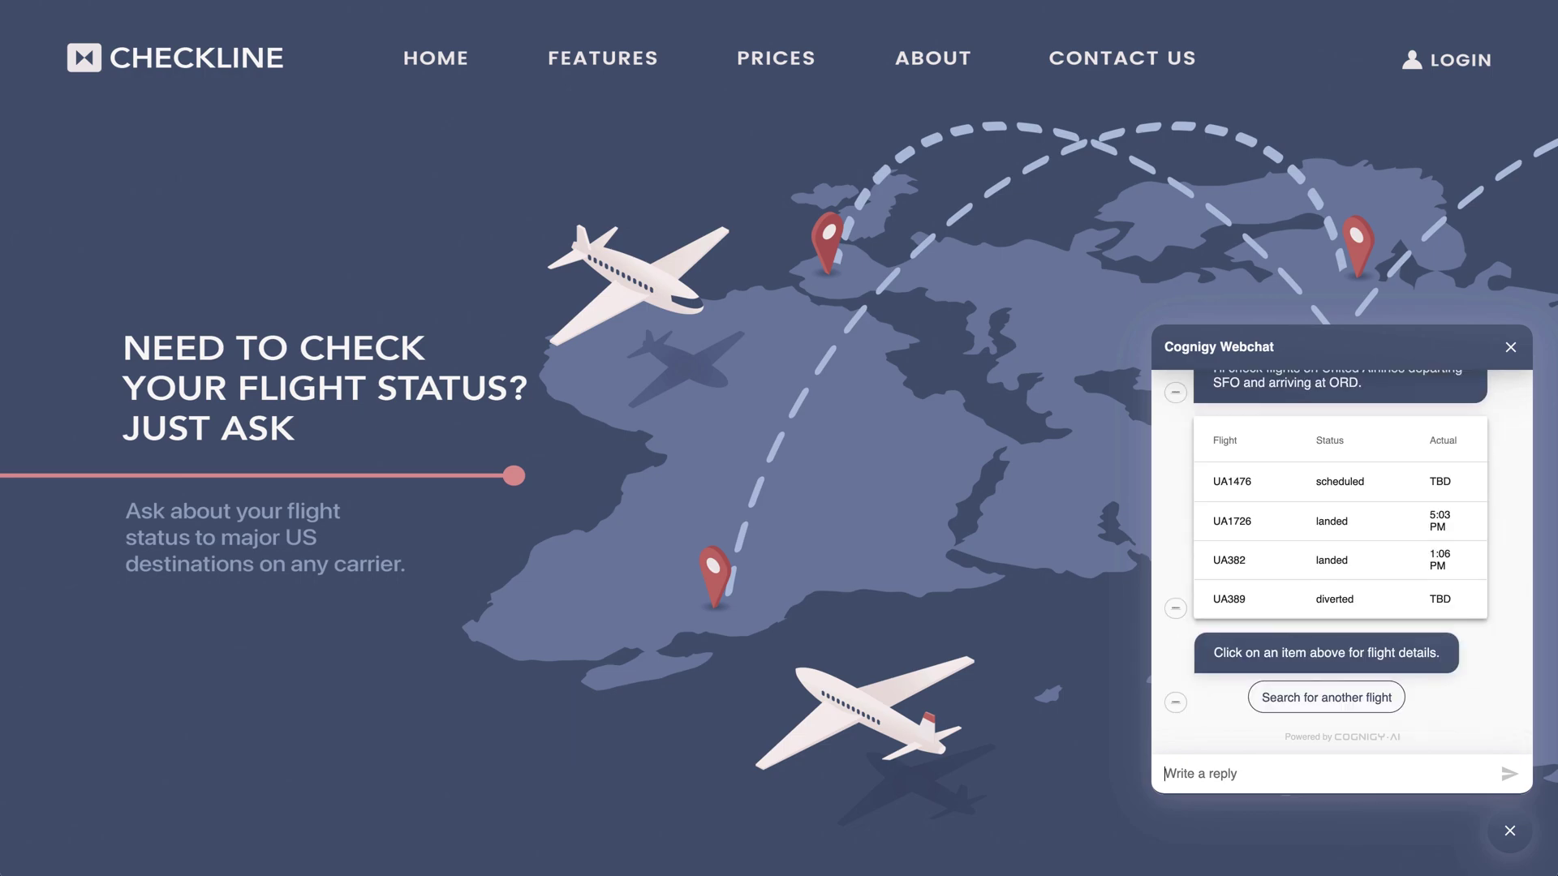
left_click(1256, 528)
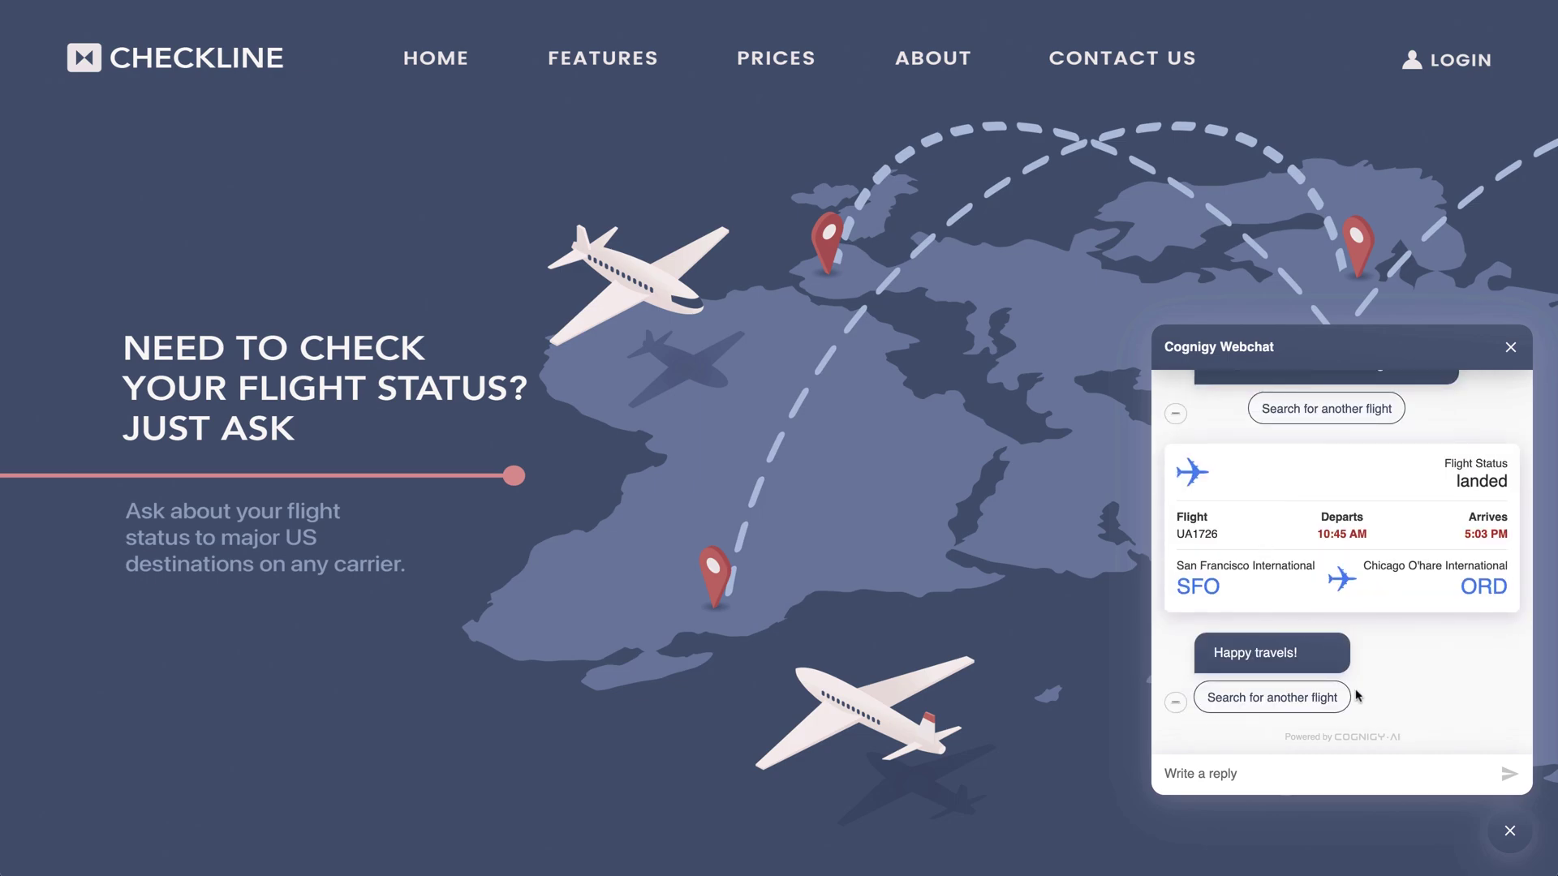
Start a new search and request the ORD to SFO United flight in one sentence
left_click(1272, 702)
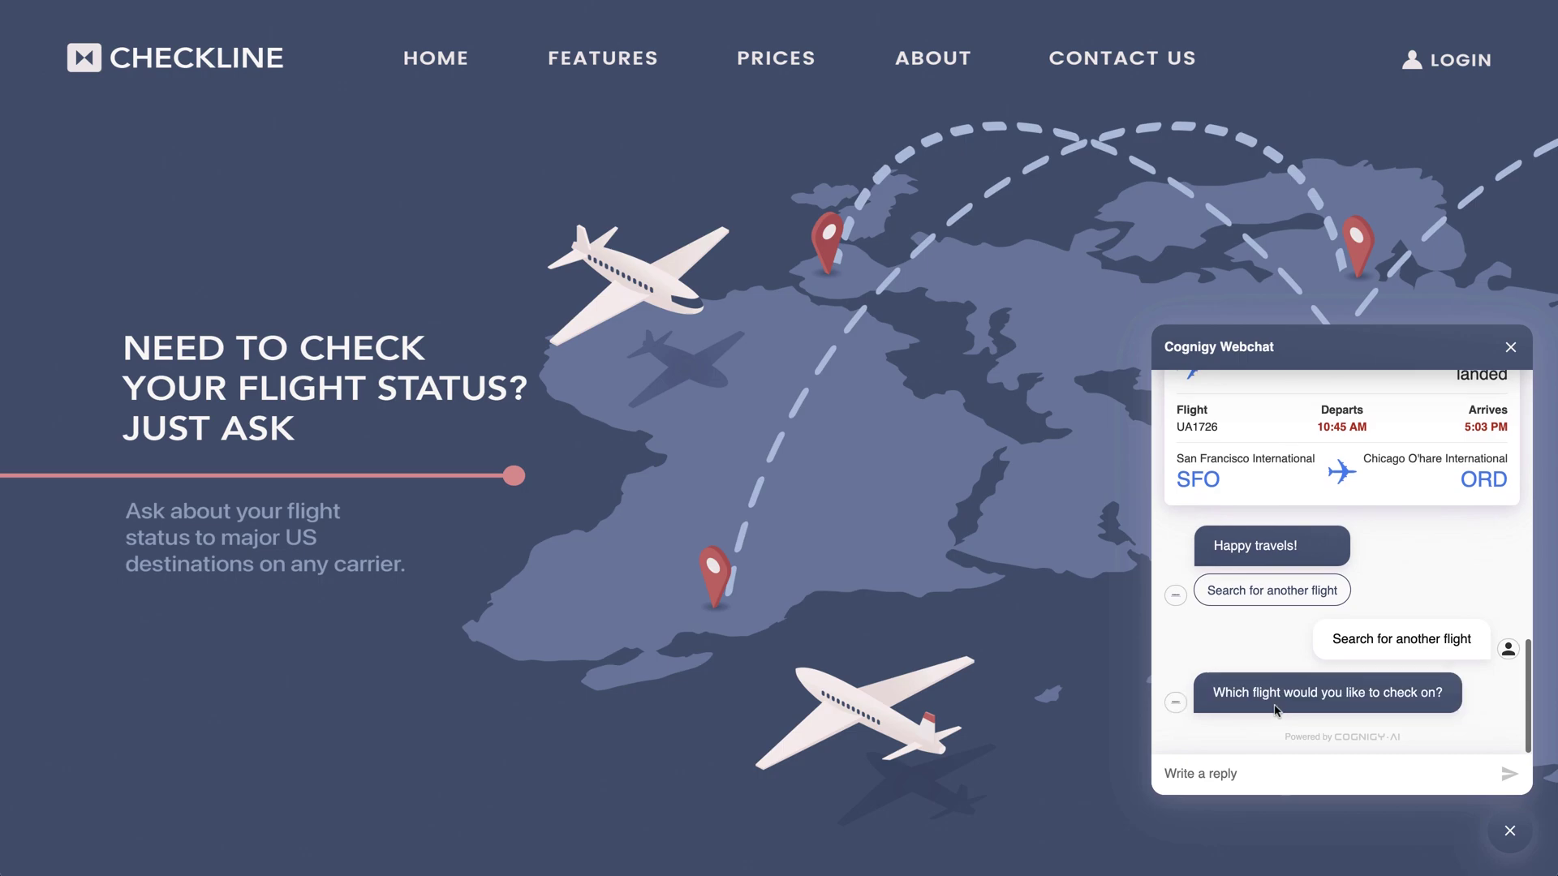
left_click(1221, 779)
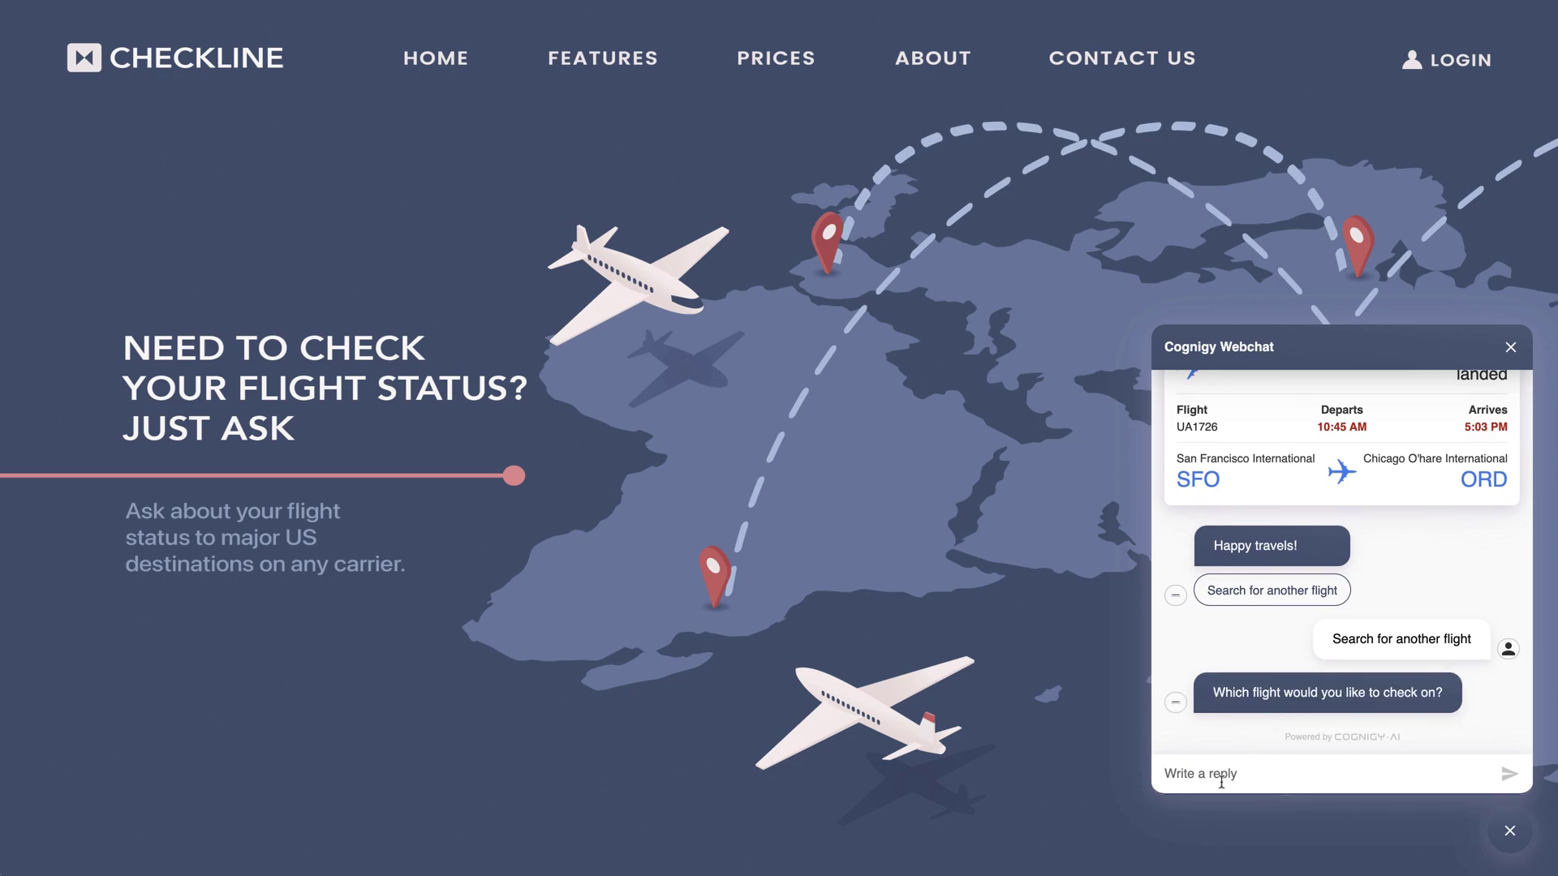
type("I need to check my flight ")
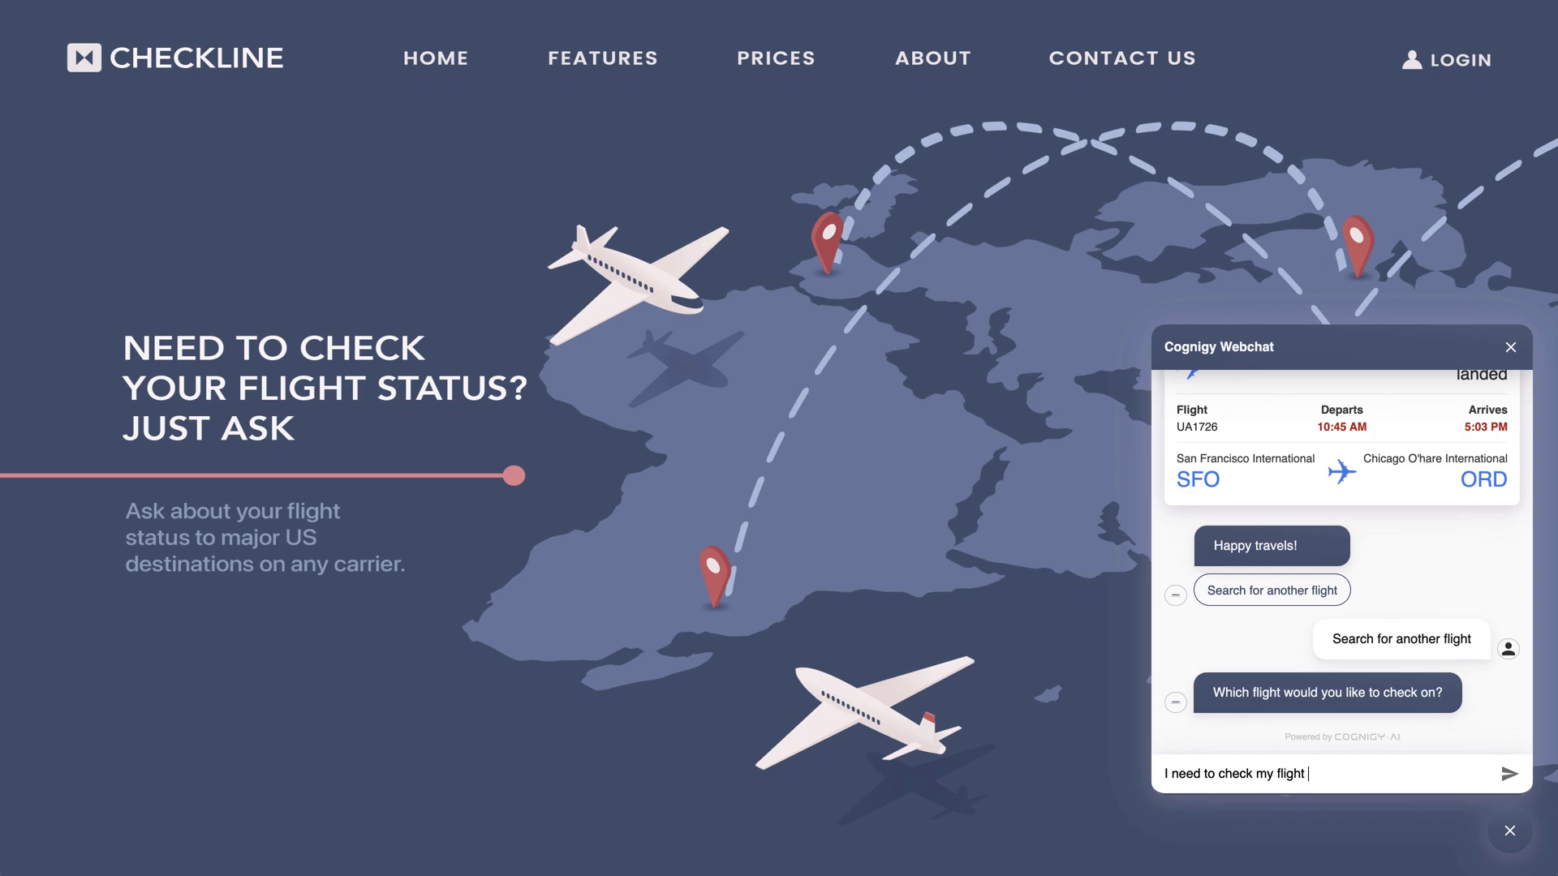
type("from ORD to SFO on United")
key("Return")
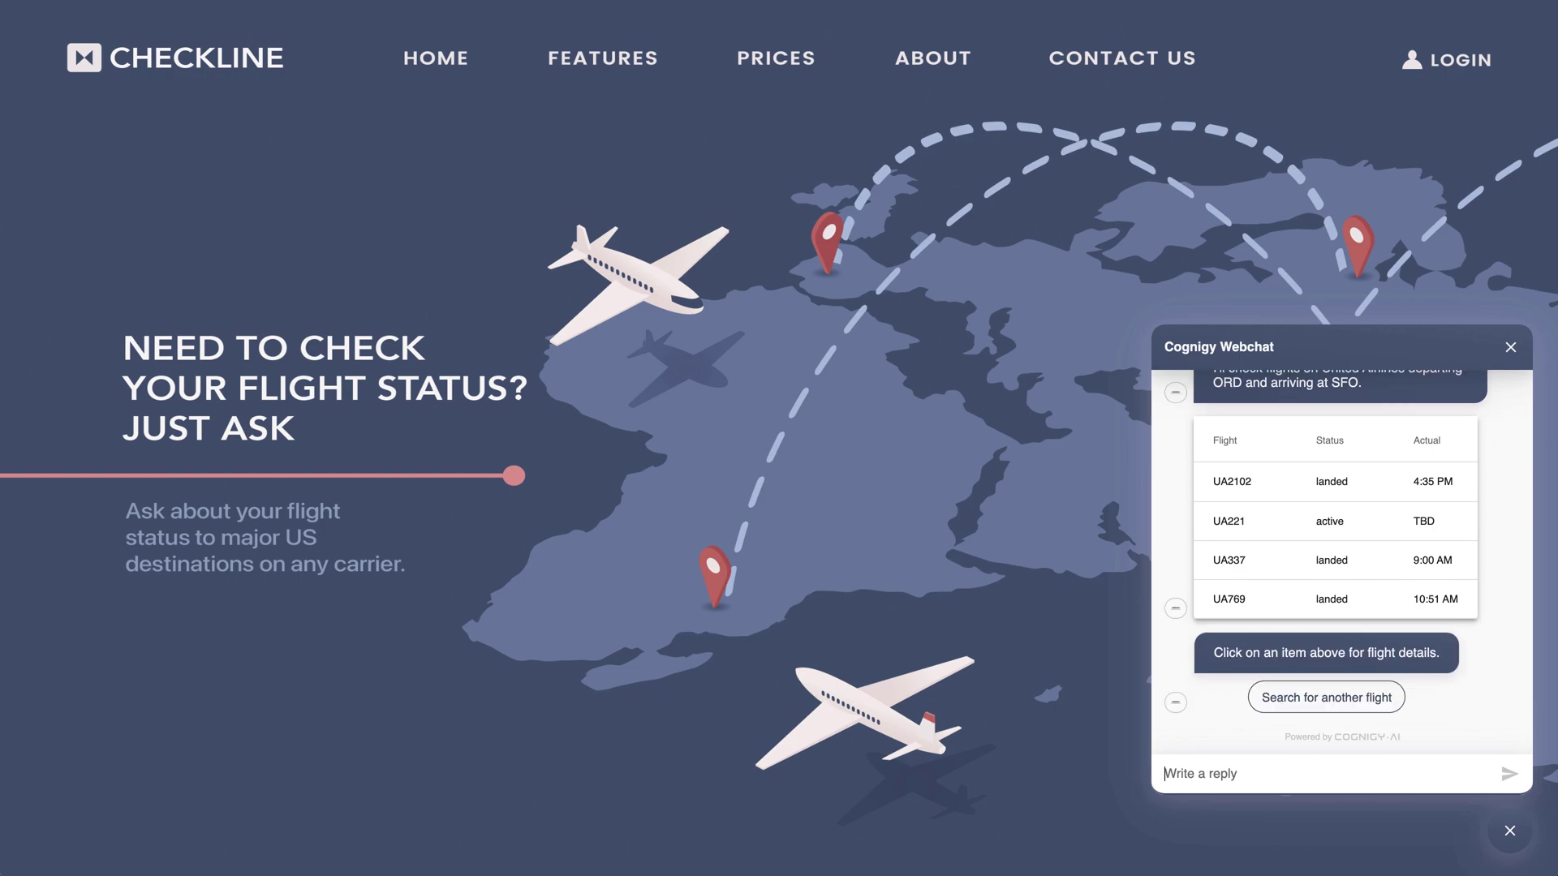
Request American flights from Chicago to San Francisco, then Chicago to LAX, and view AA1172's status
left_click(1276, 697)
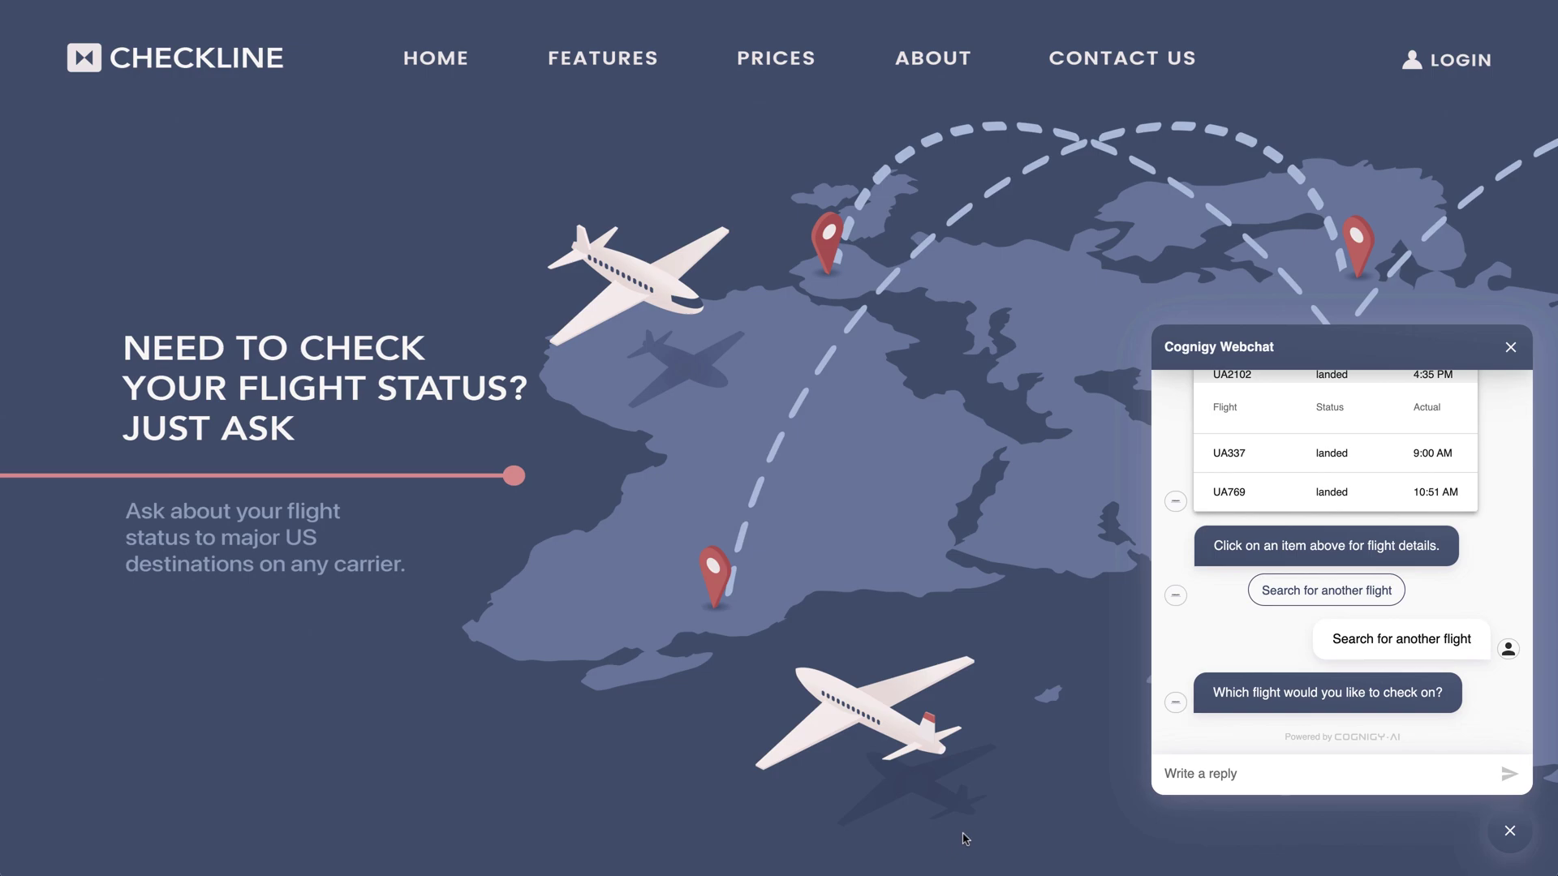
type("Ineed ")
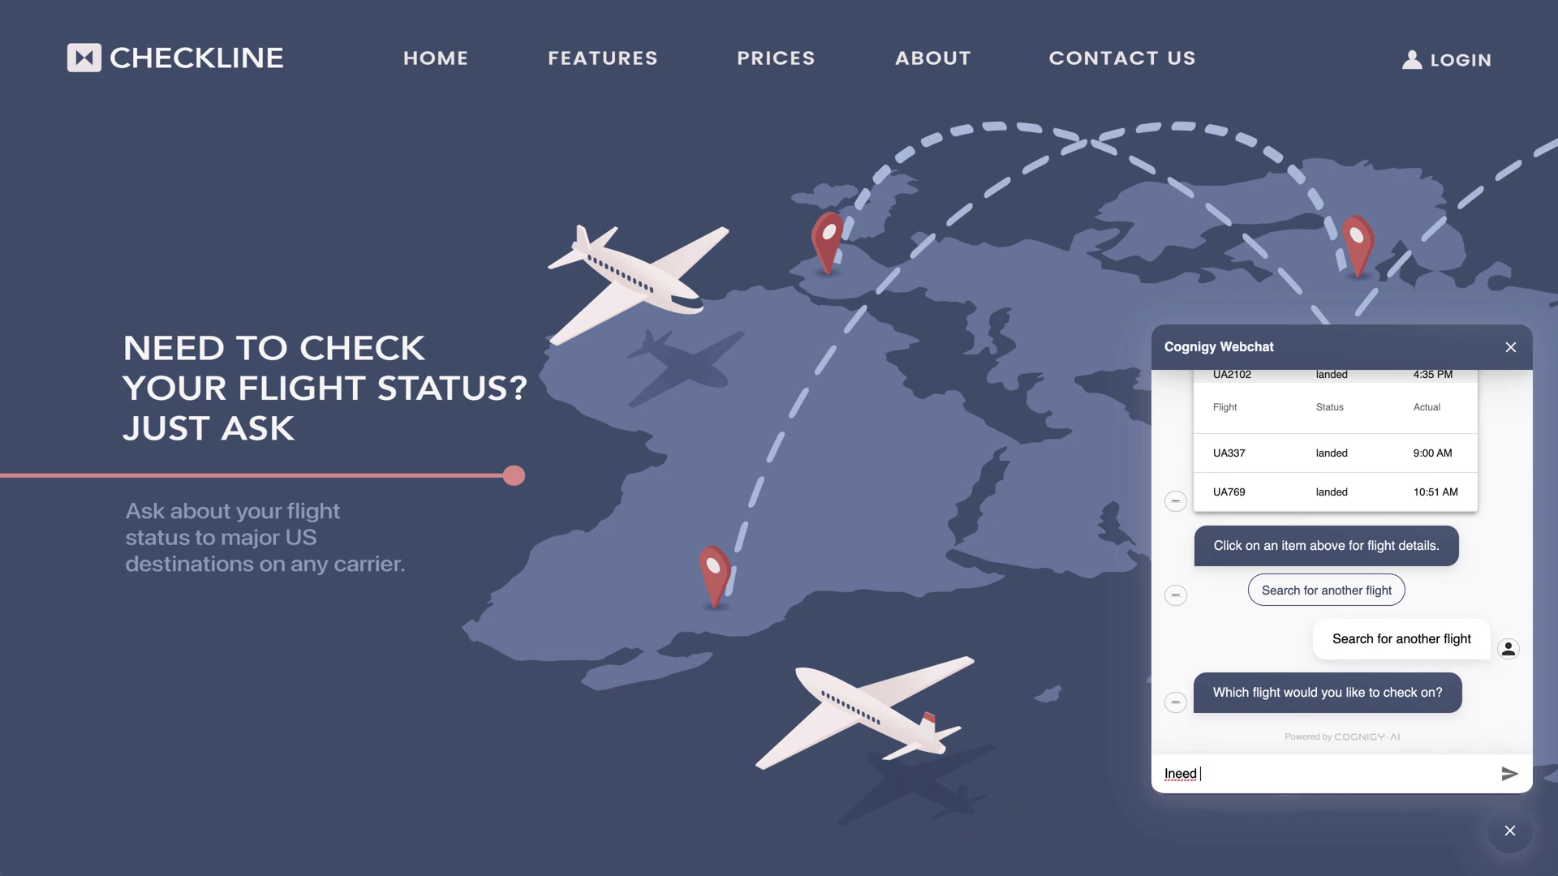
type("to check my flight arriving in San F")
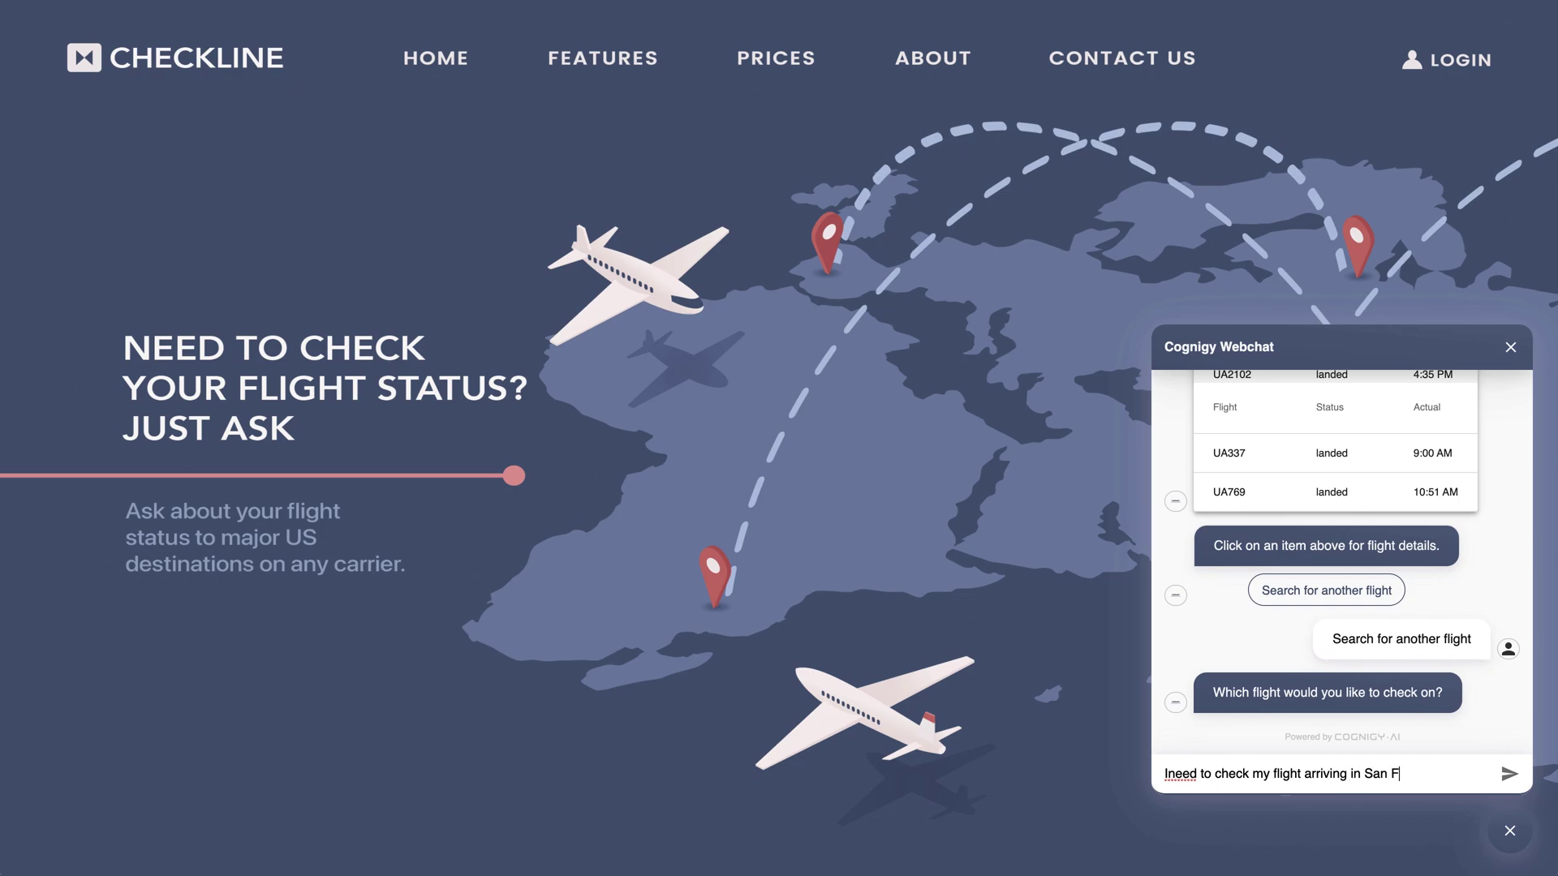
type("rancisco from C")
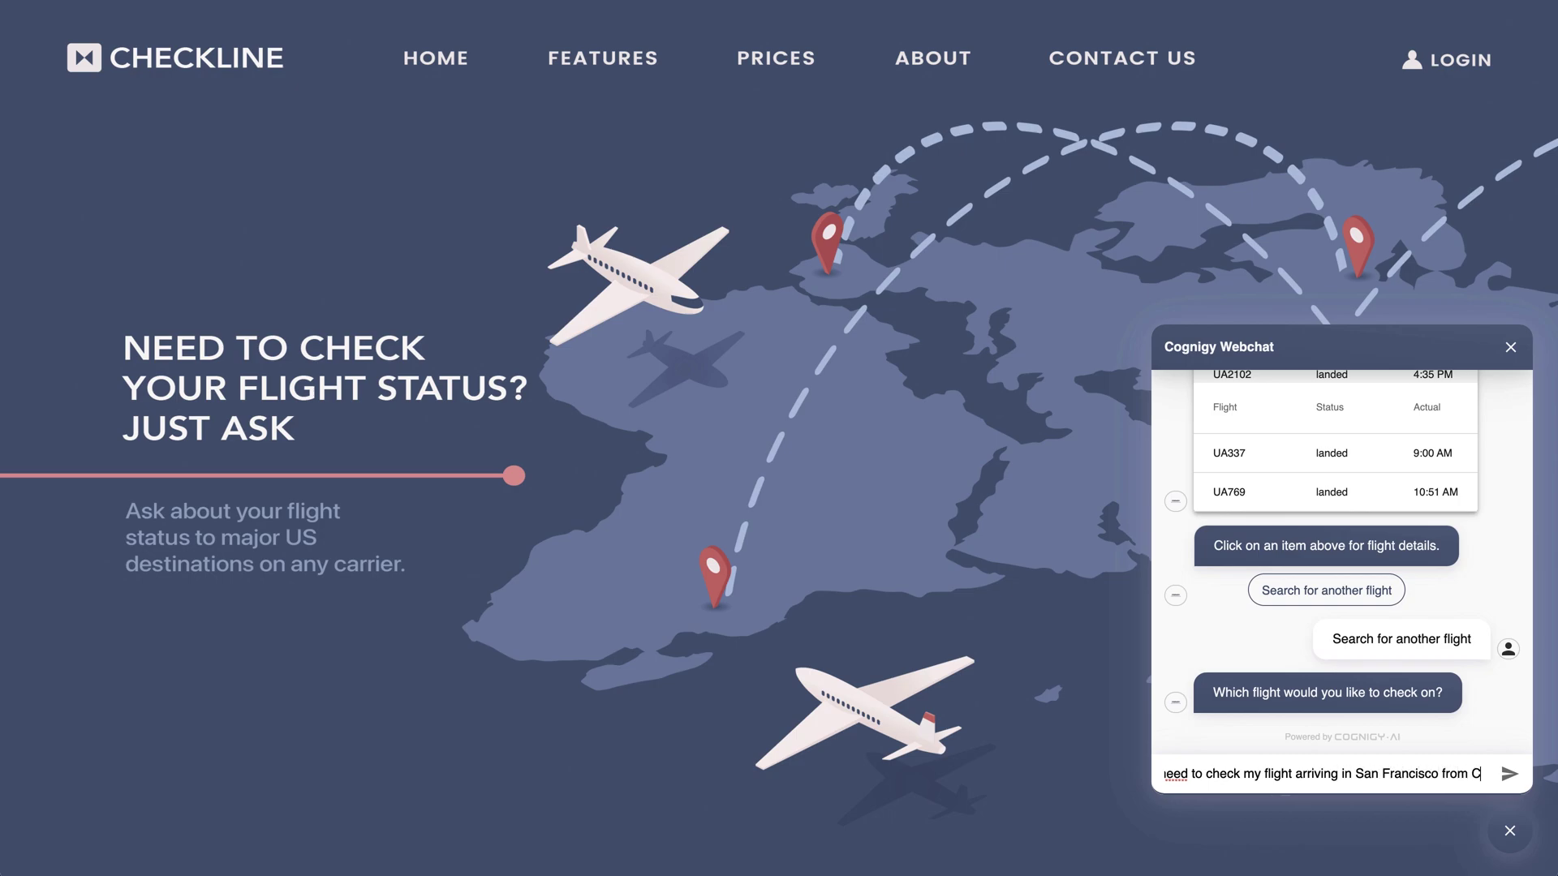
type("hicago on American")
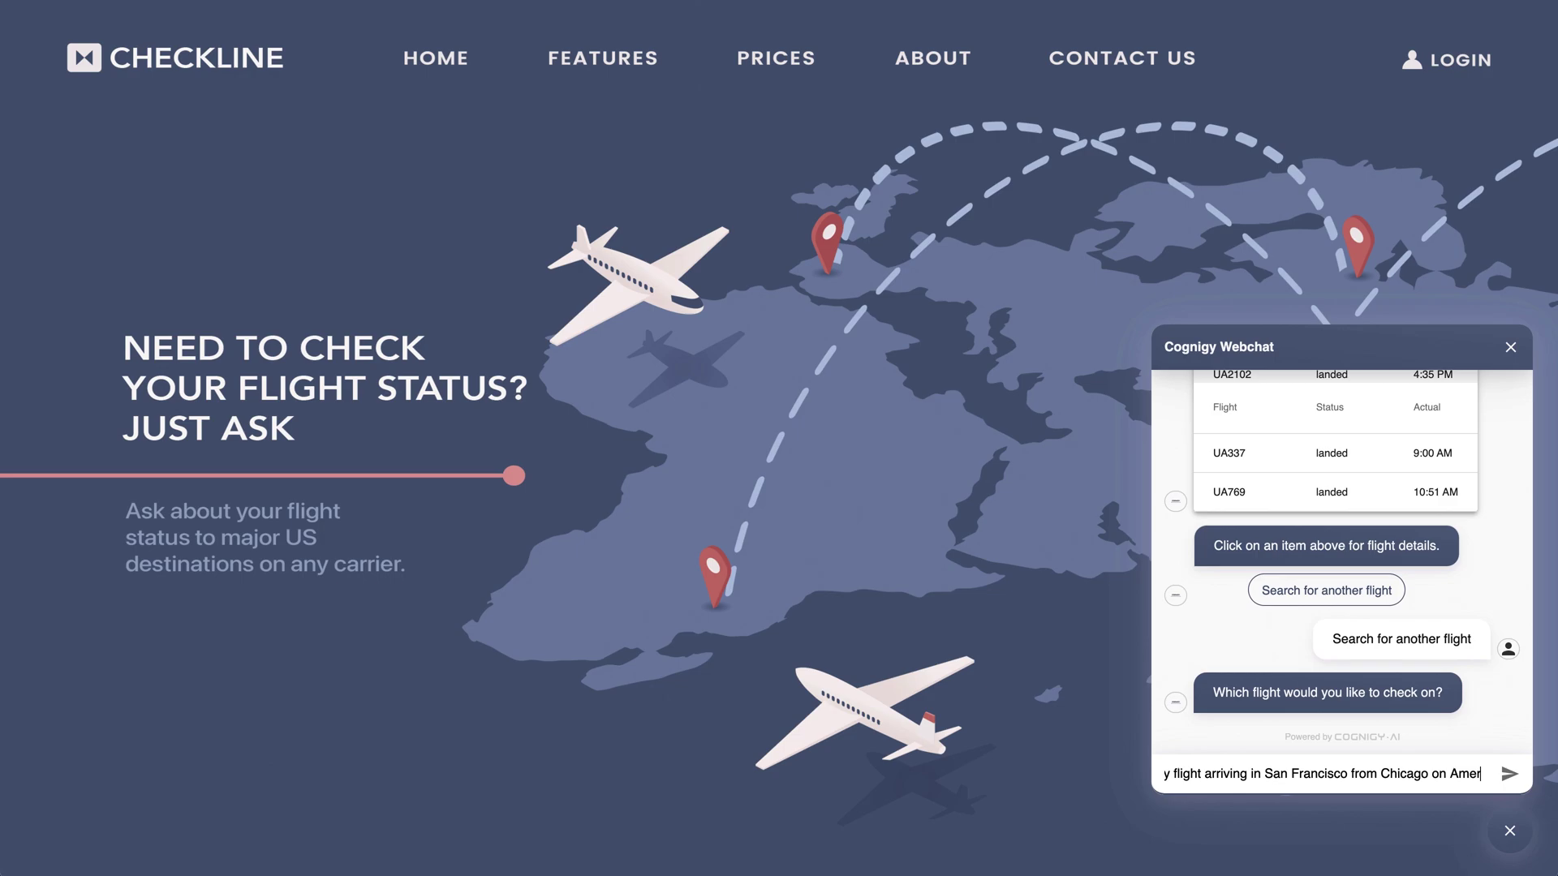
key("Return")
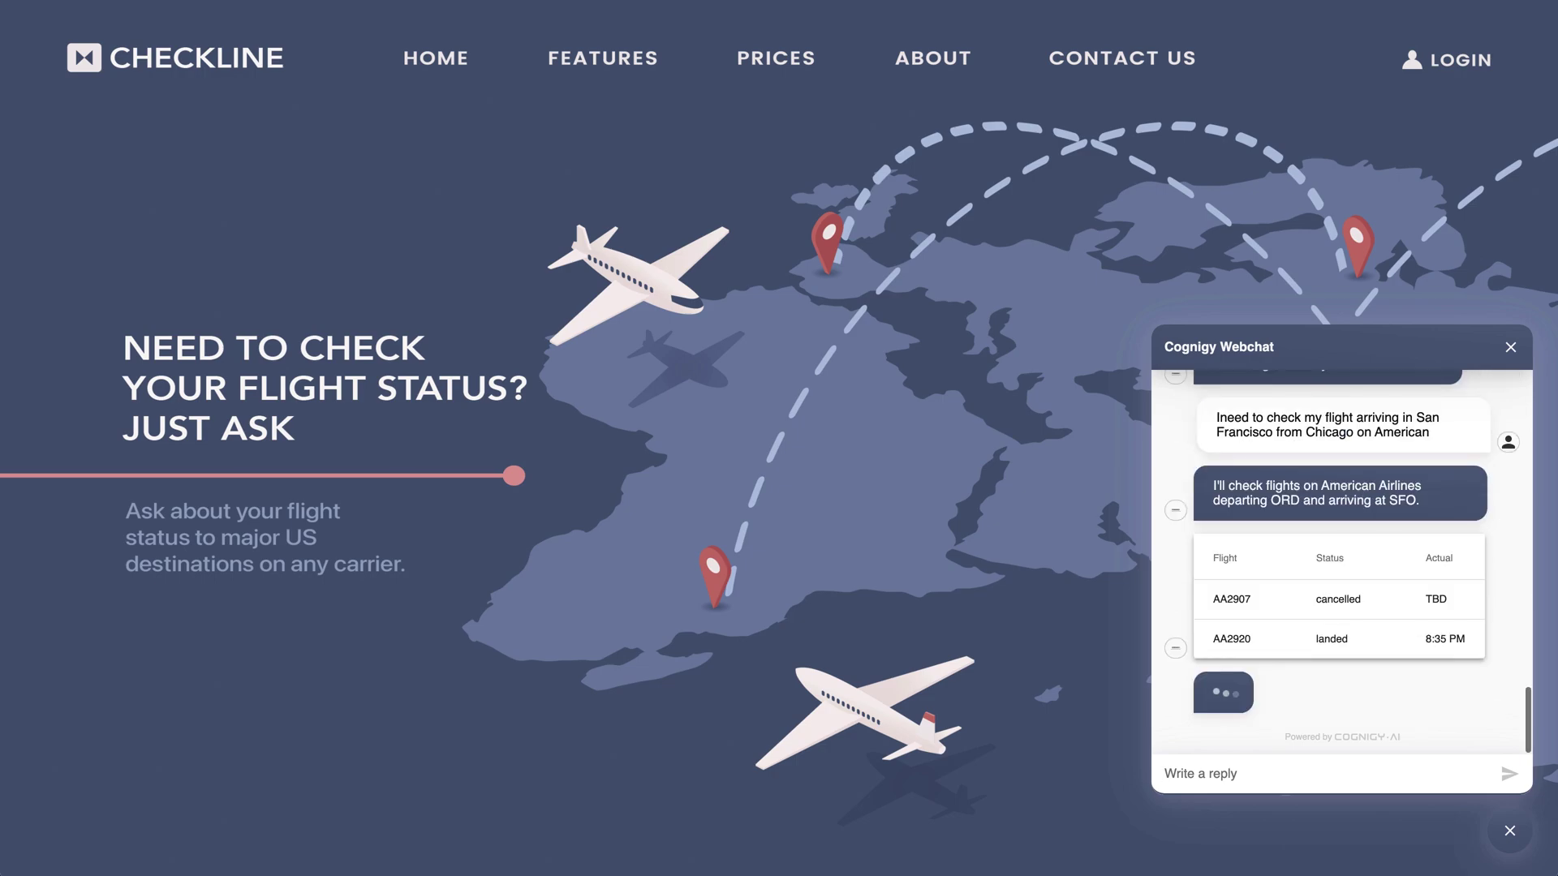
type("I n")
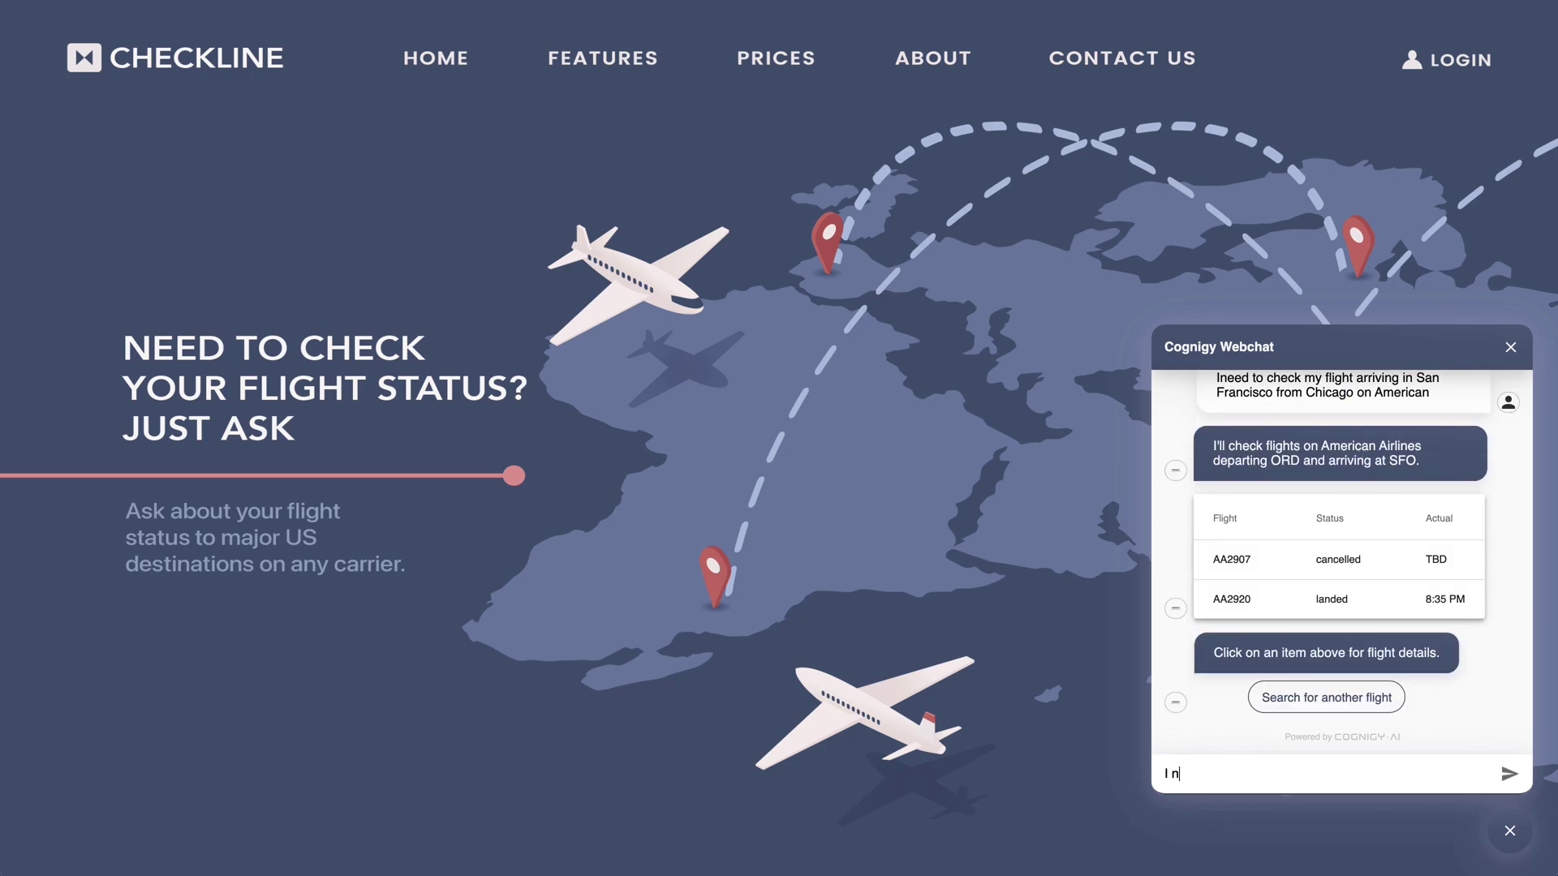
type("eed to check my flight arriv")
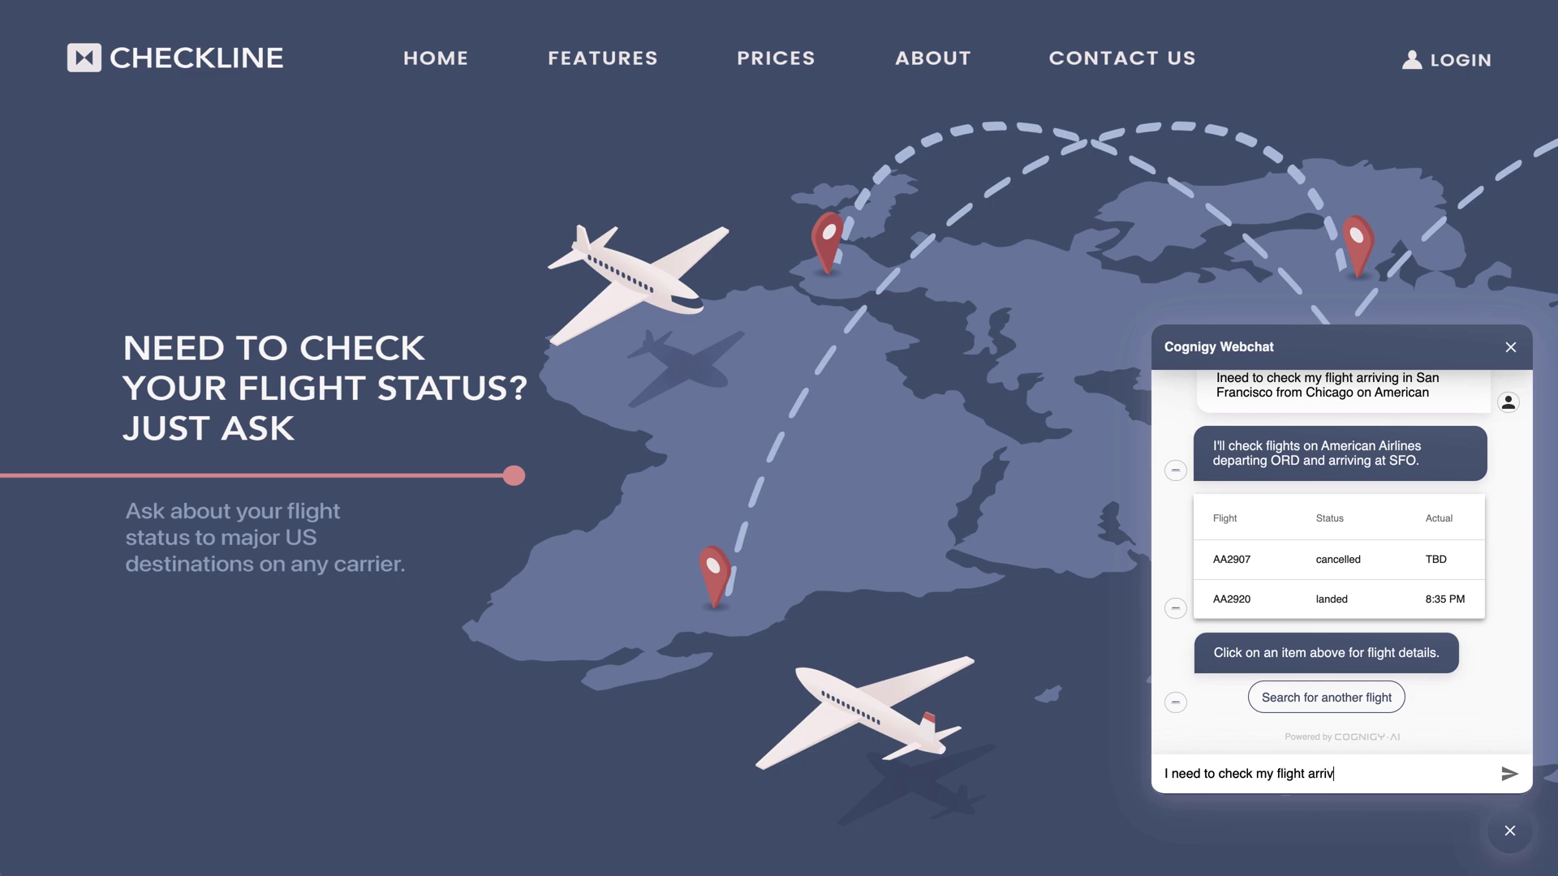
type("ing in LAX from Chicago")
key("Return")
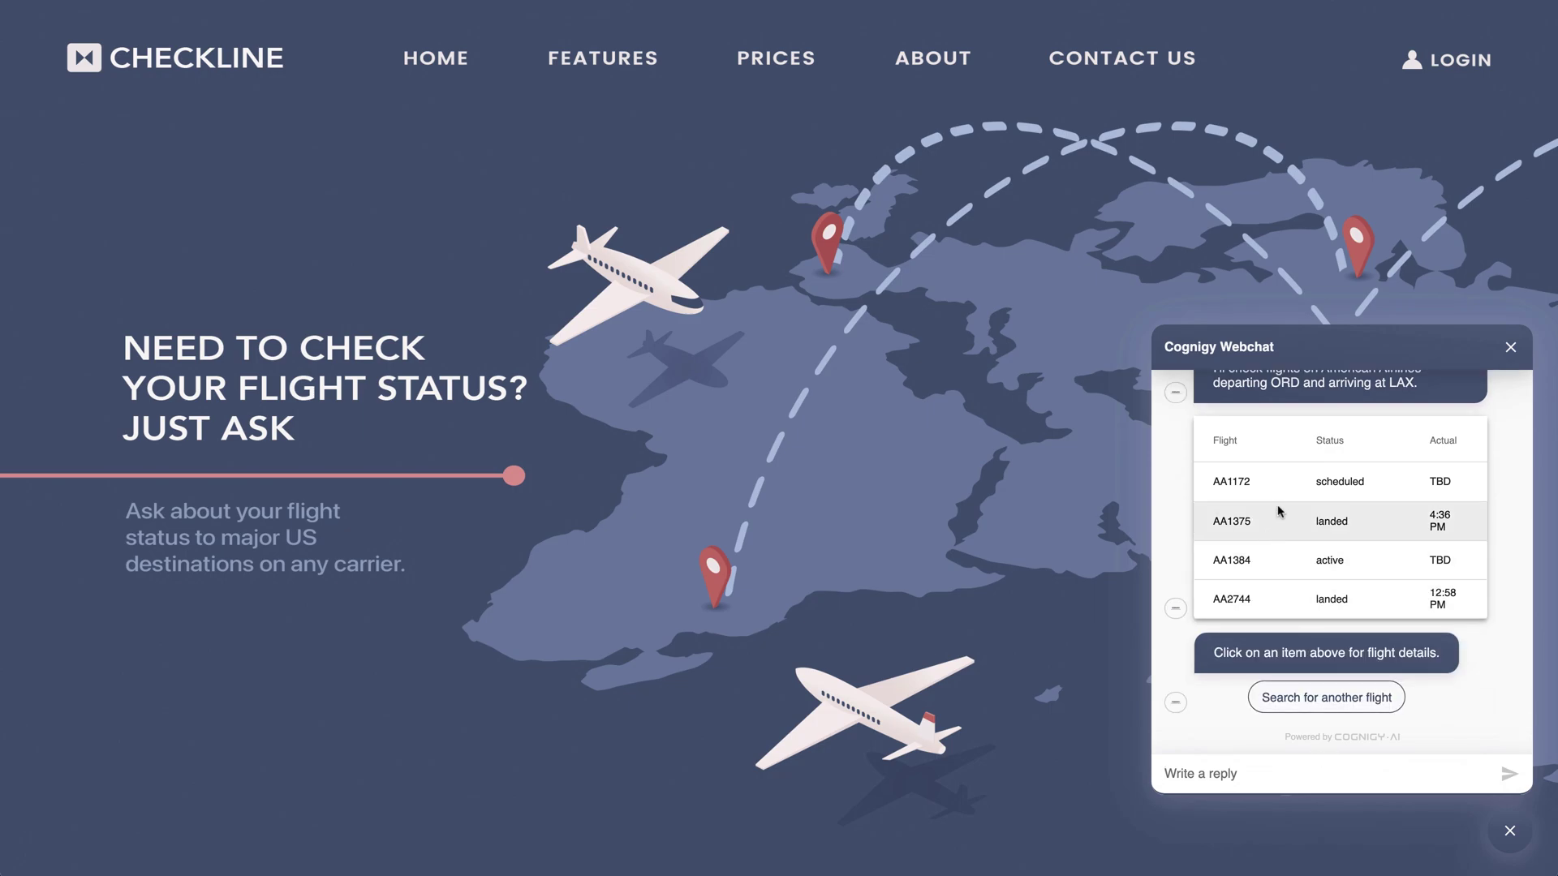
left_click(1313, 484)
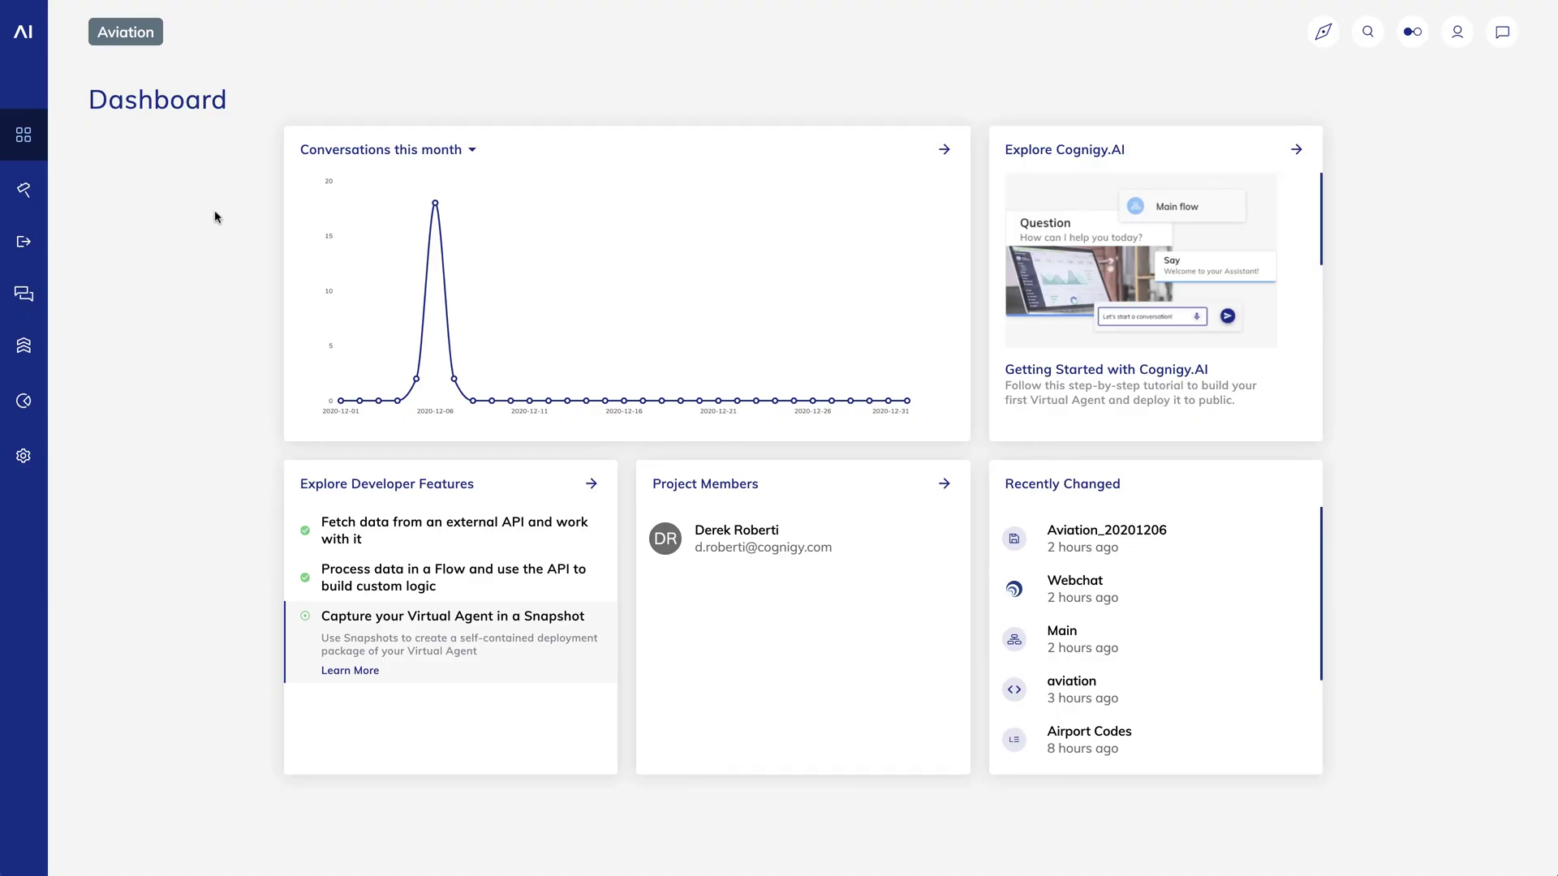
Open the Airlines lexicon from Build > Lexicons
left_click(58, 195)
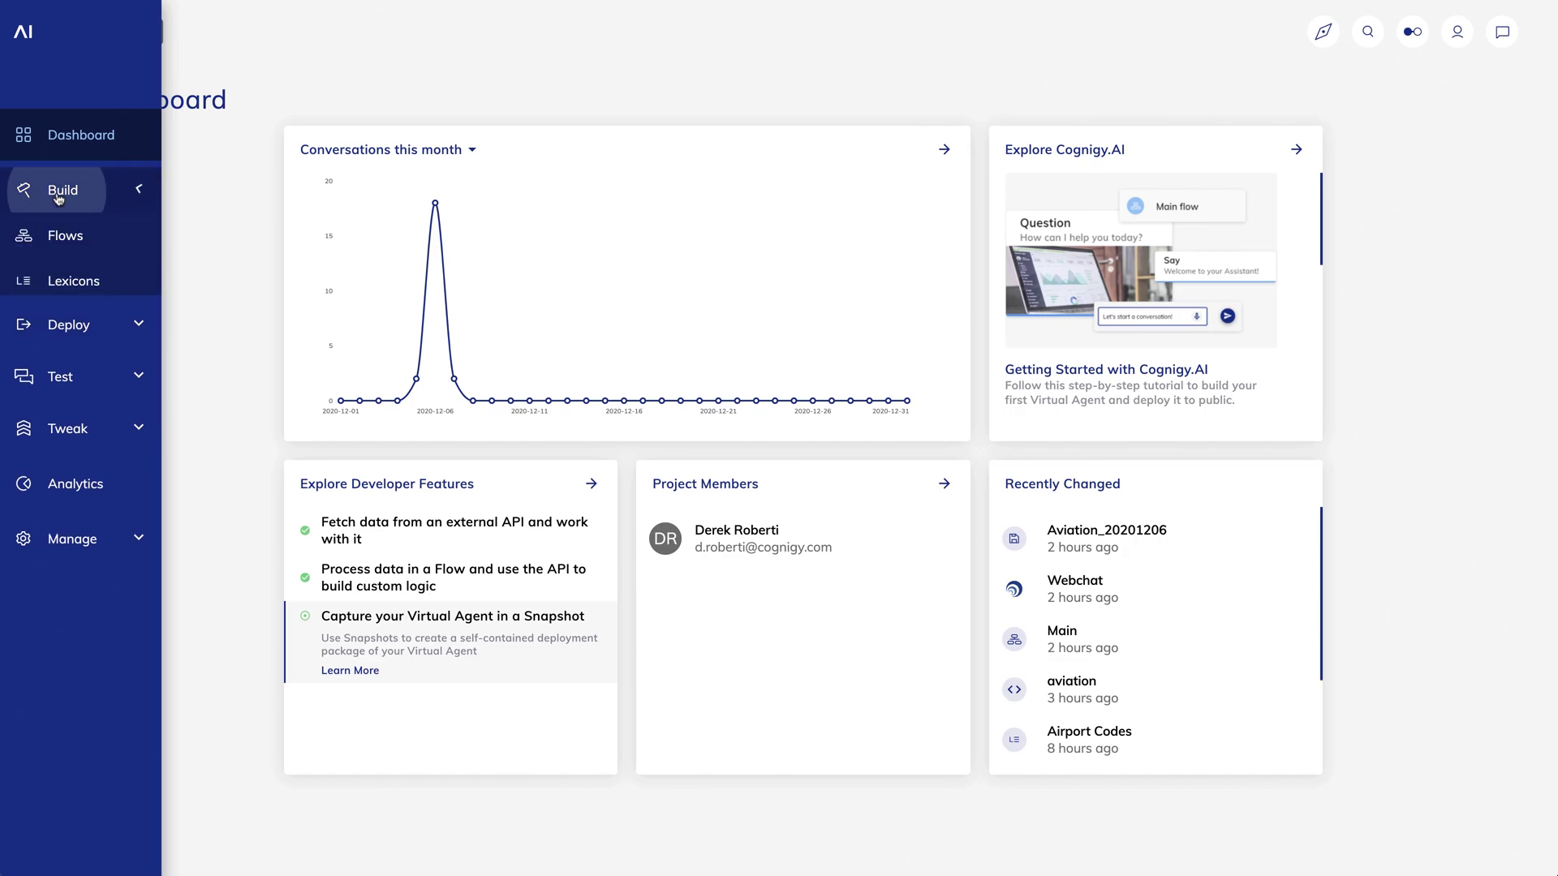
left_click(71, 295)
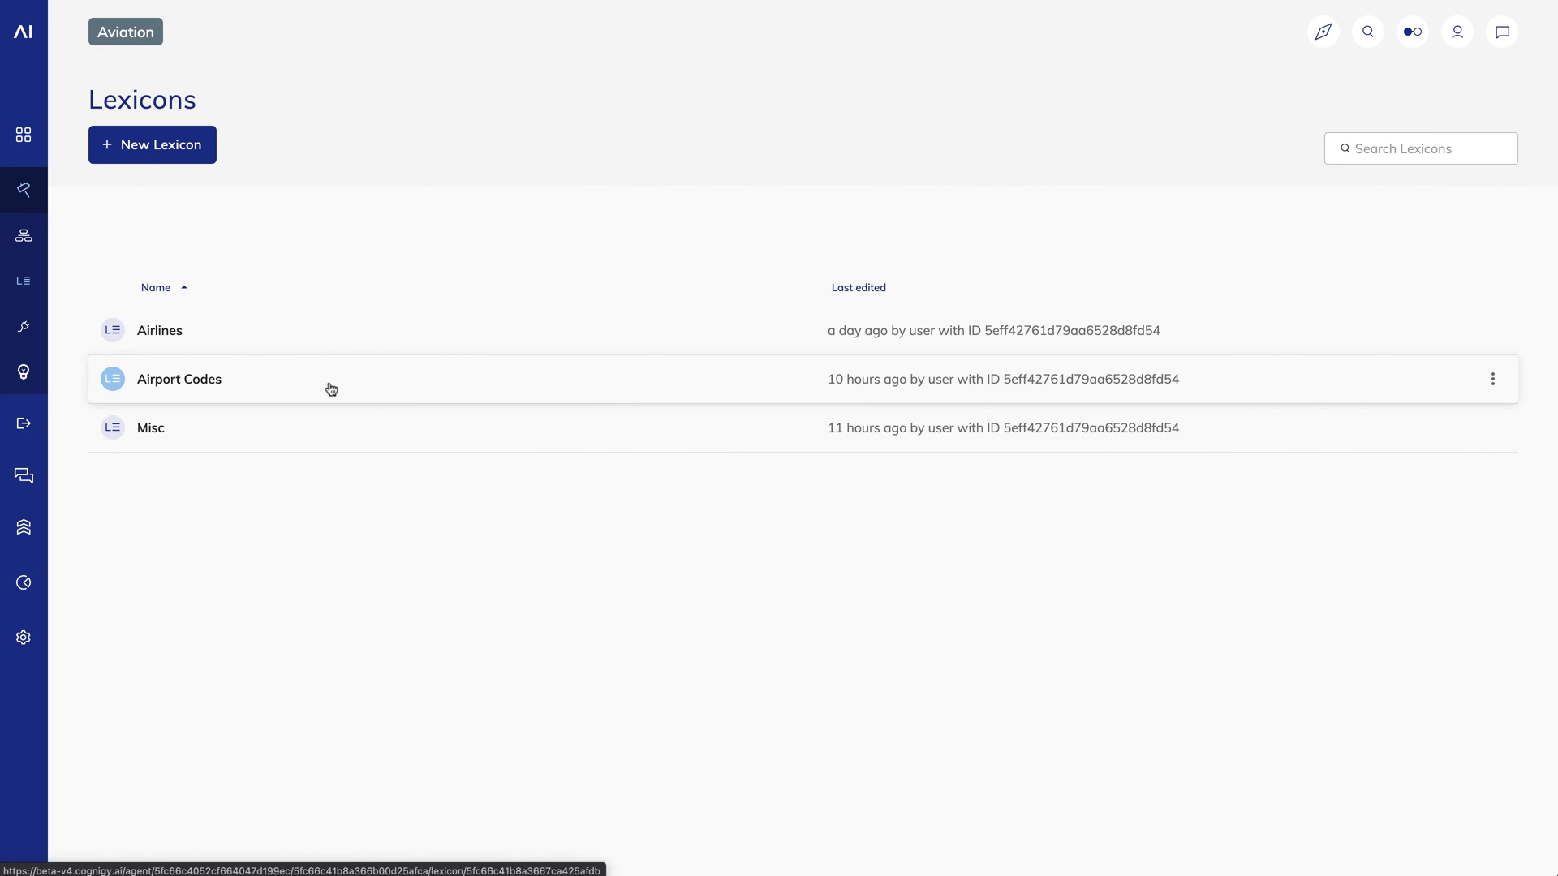
left_click(238, 335)
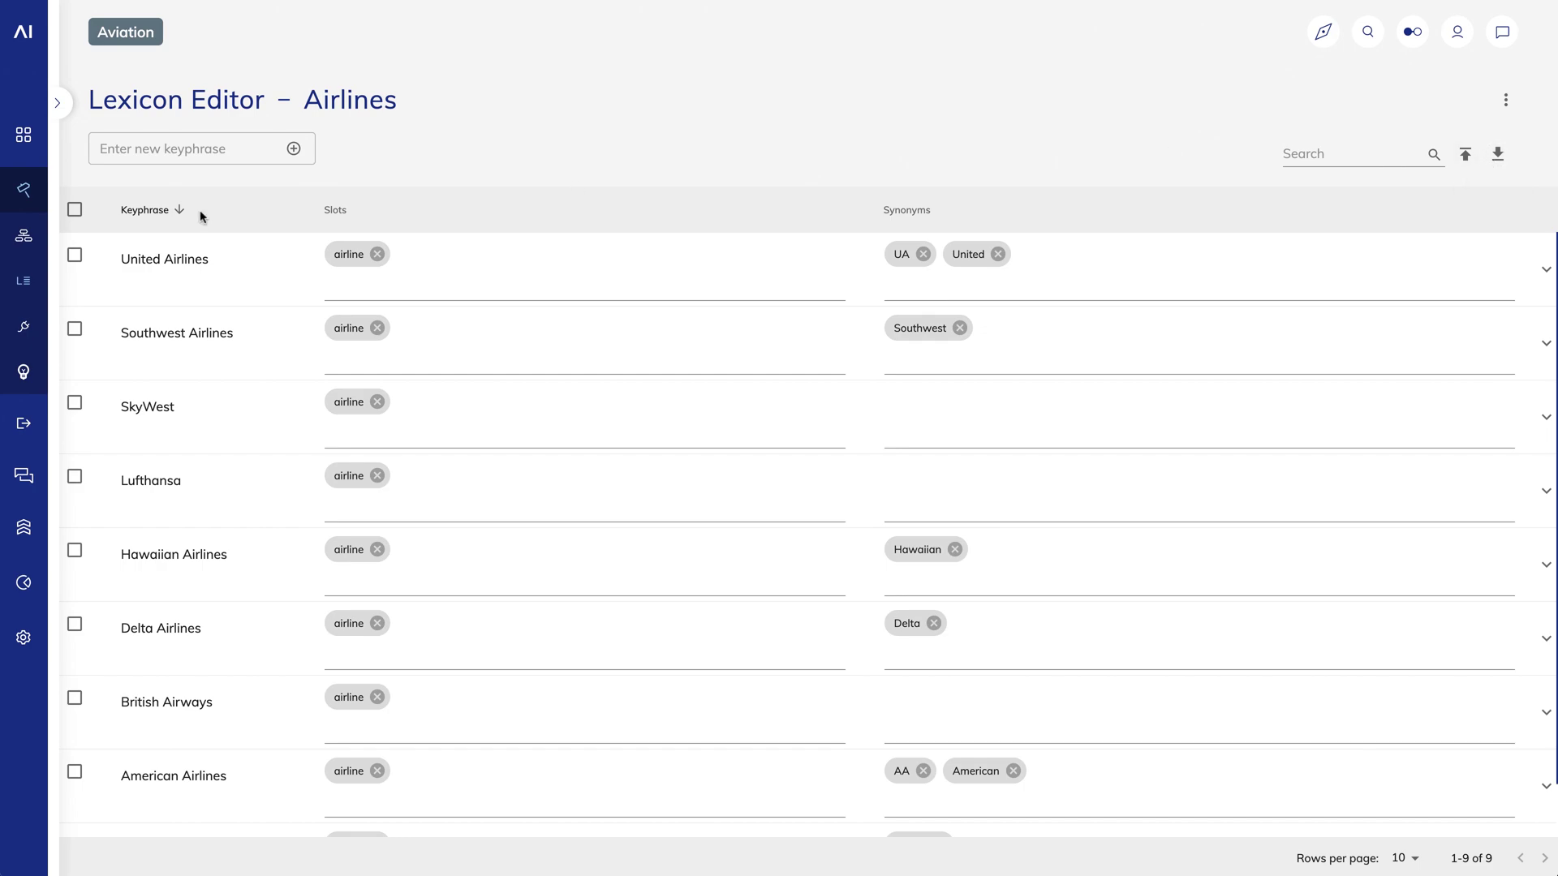
Return to the lexicon list and open the Misc lexicon with its Departs and Arrives keyphrases
mouse_move(33, 202)
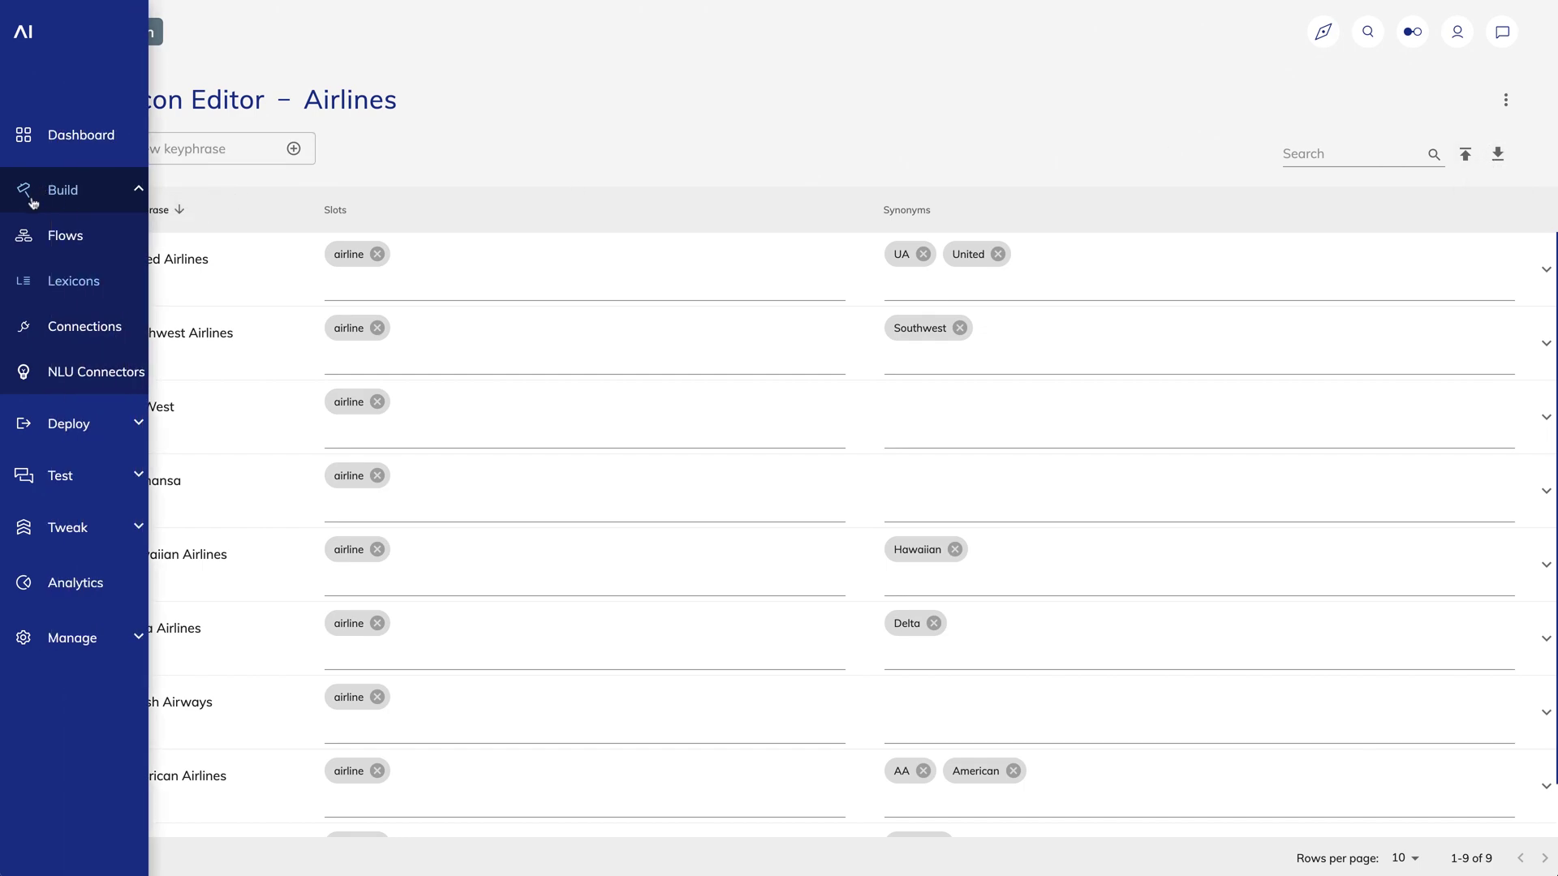
left_click(67, 284)
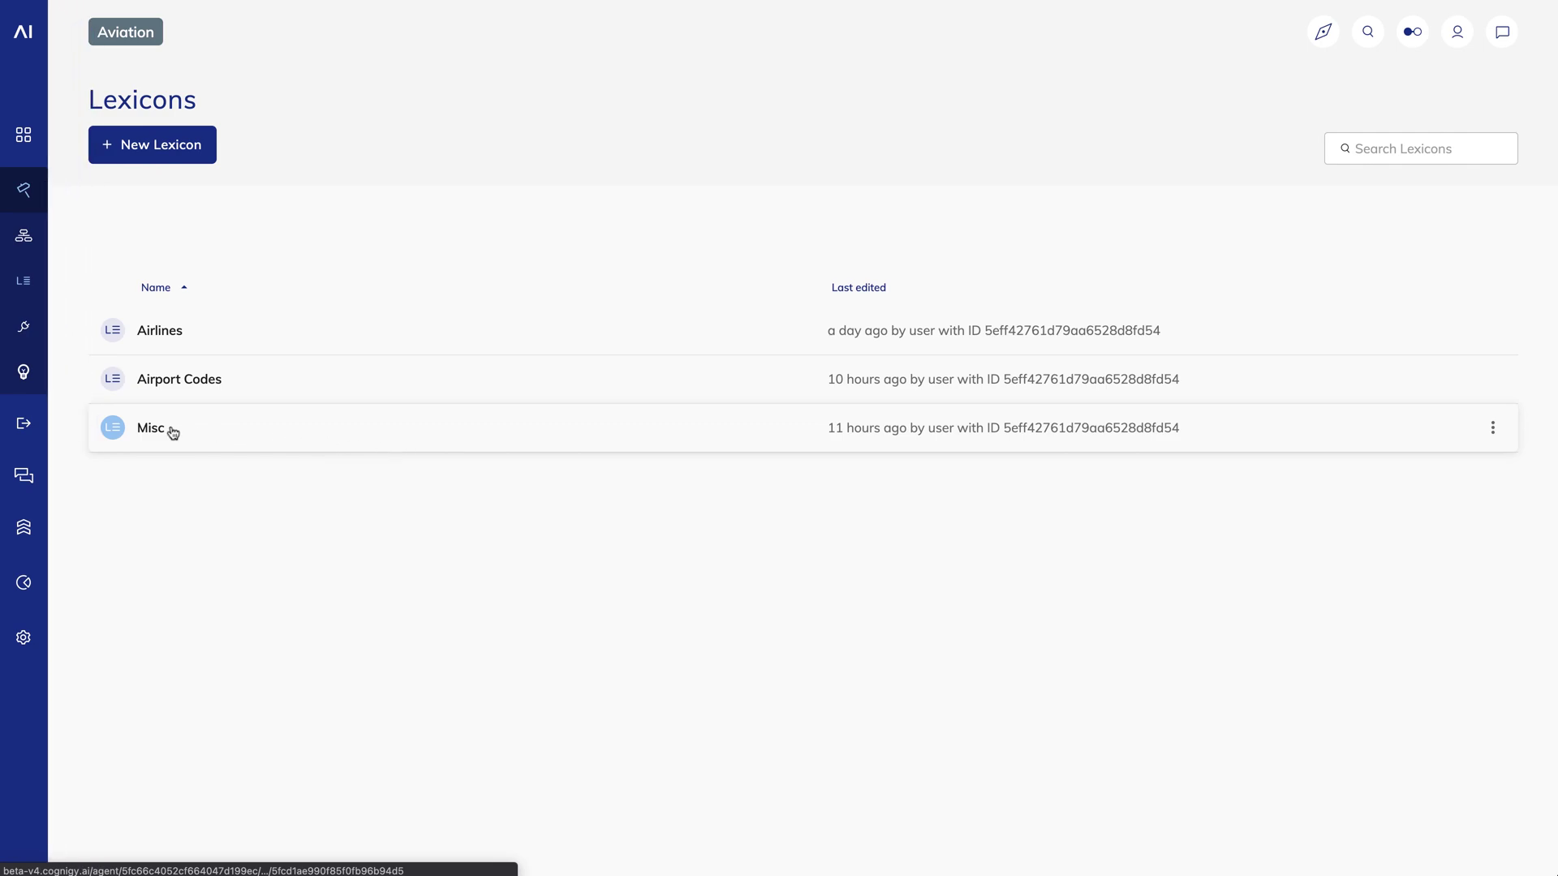
left_click(167, 431)
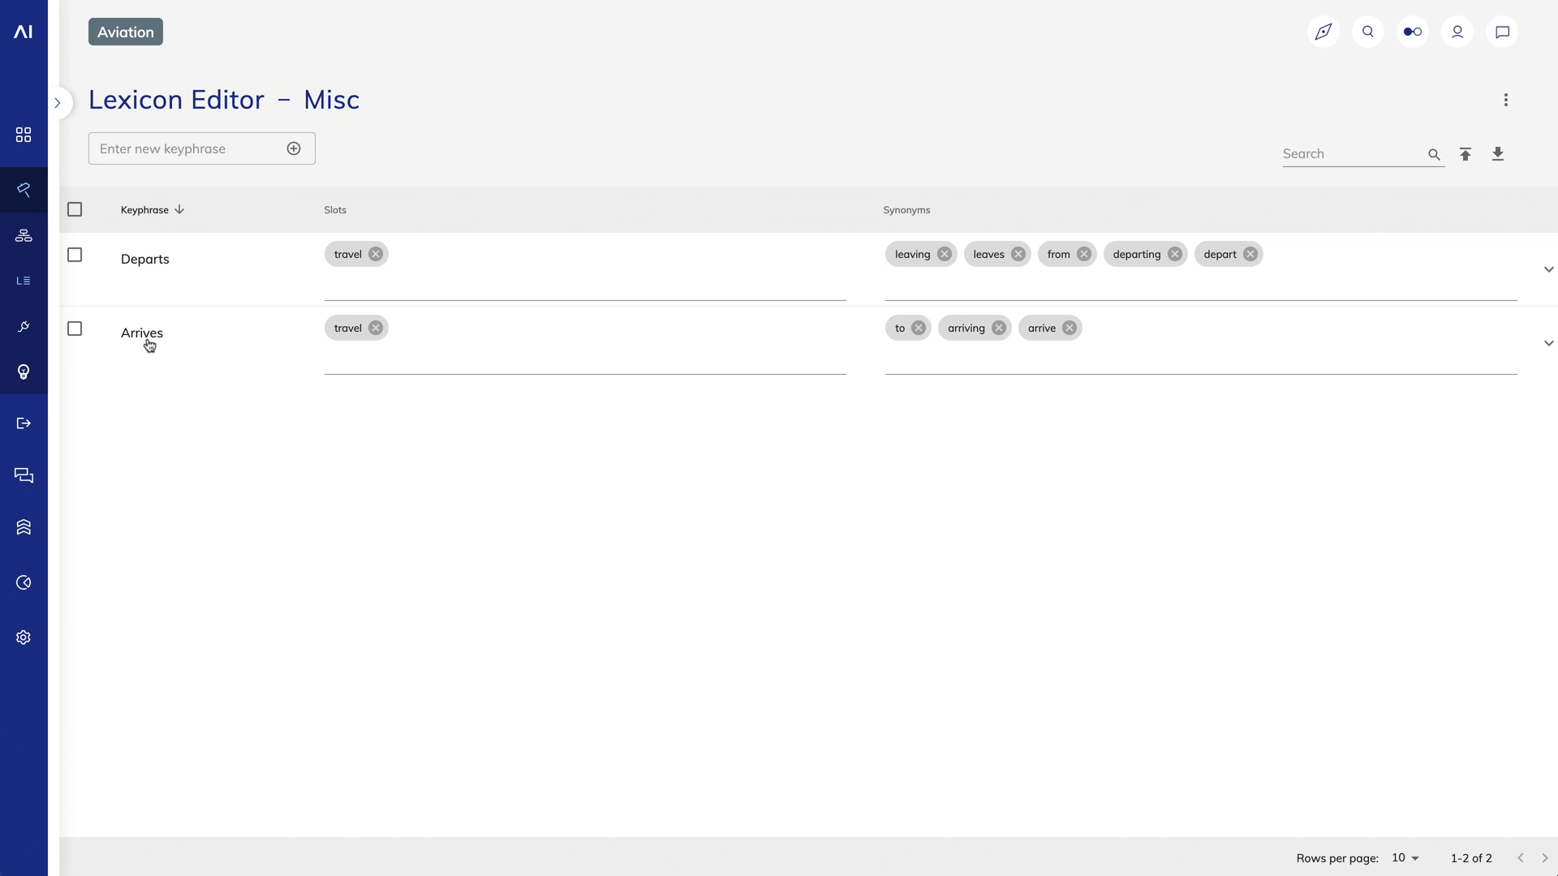
Open the Main flow, pan the chart up to the Start node, and switch to NLU
mouse_move(23, 193)
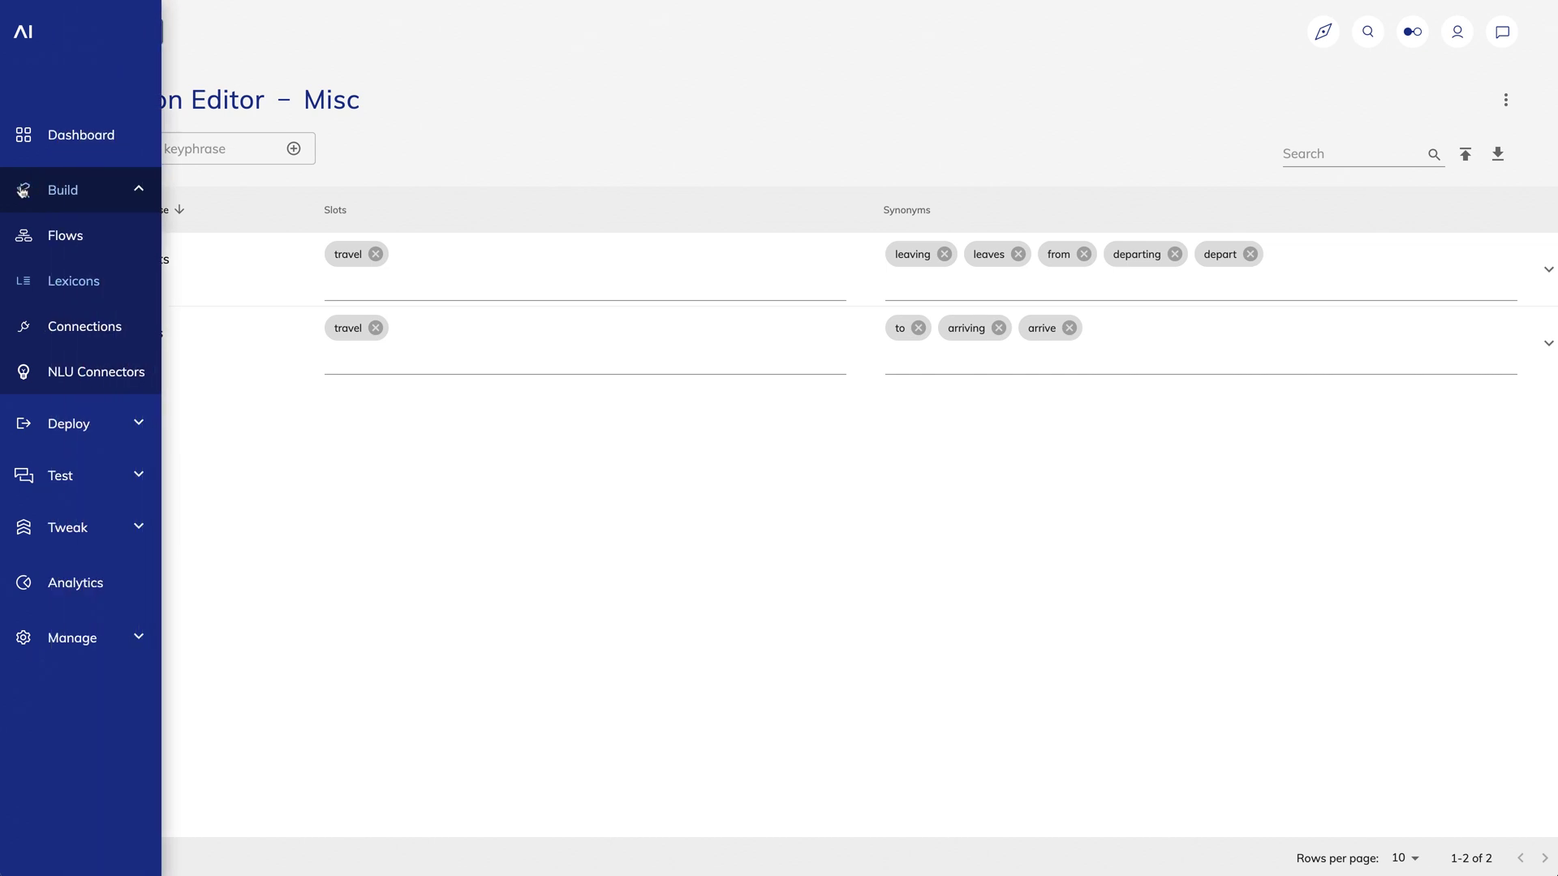
left_click(68, 238)
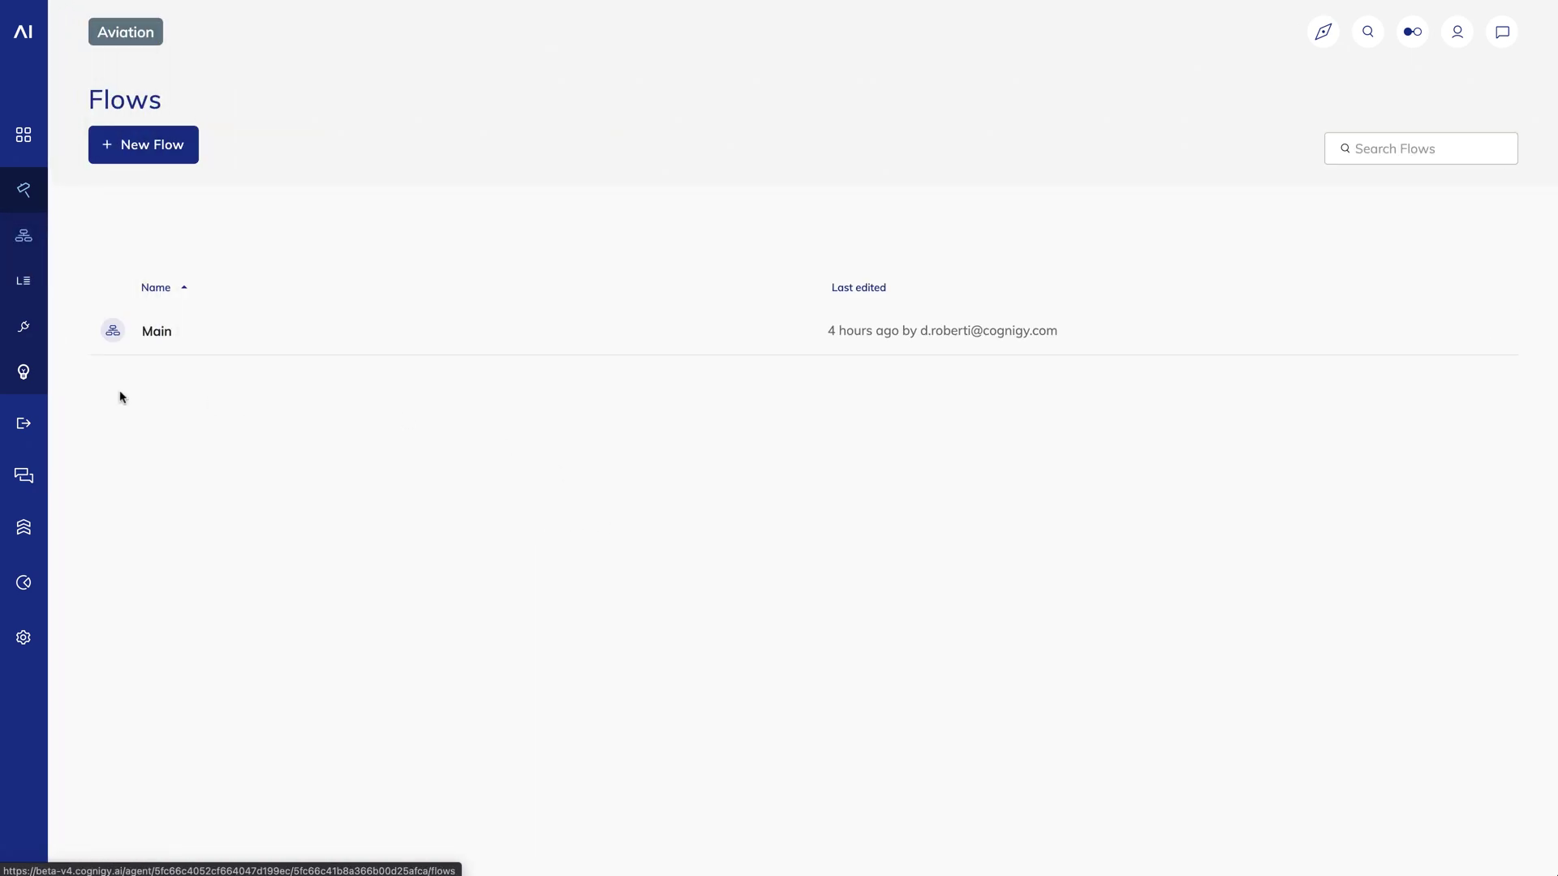
left_click(183, 352)
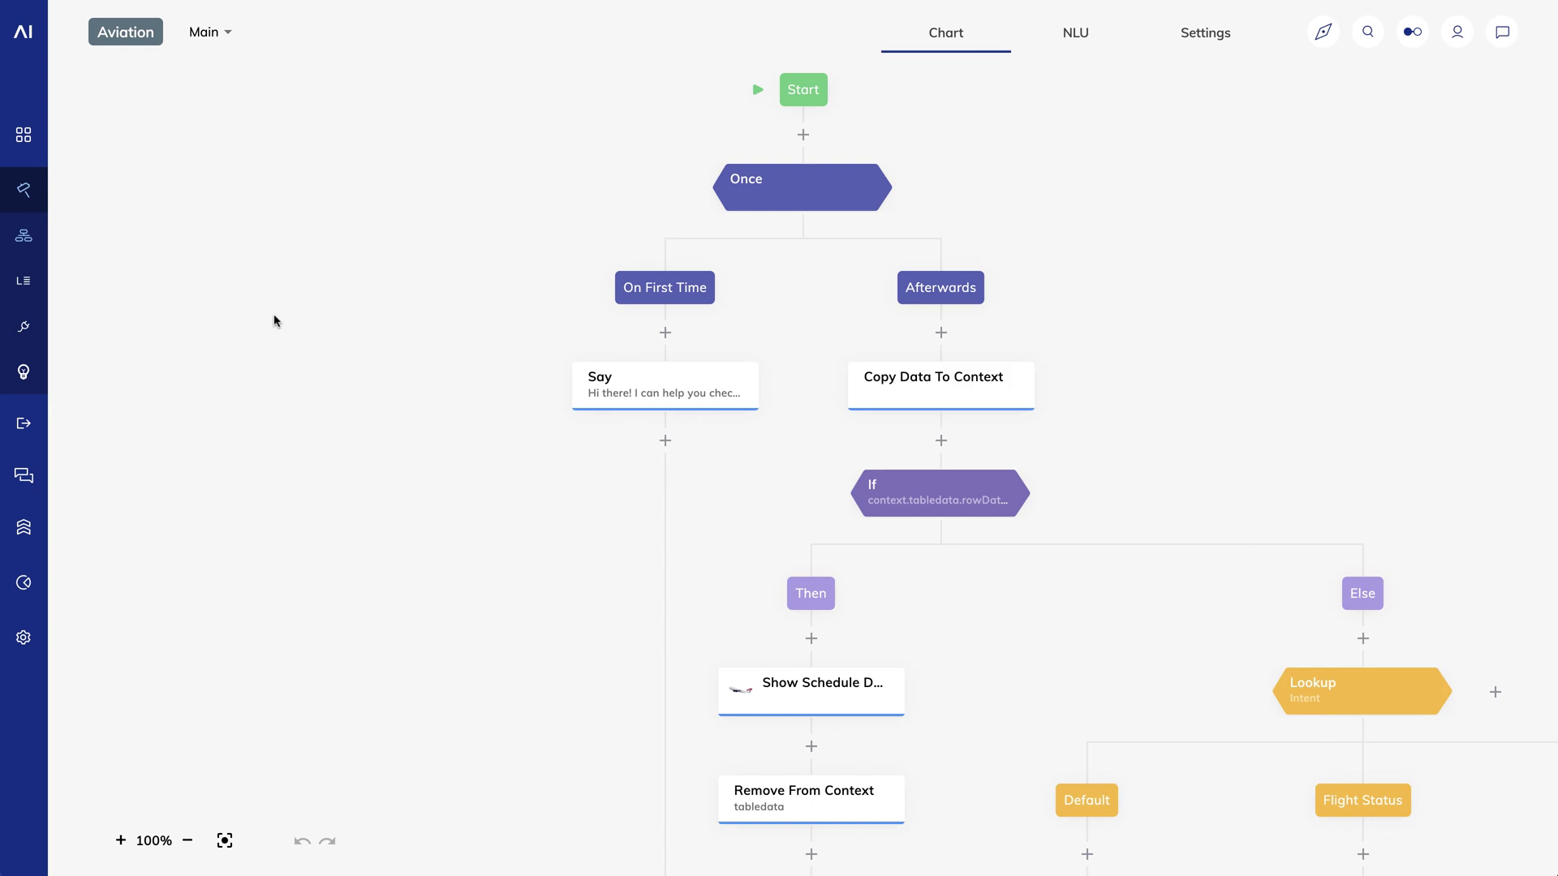
left_click_drag(400, 292, 401, 408)
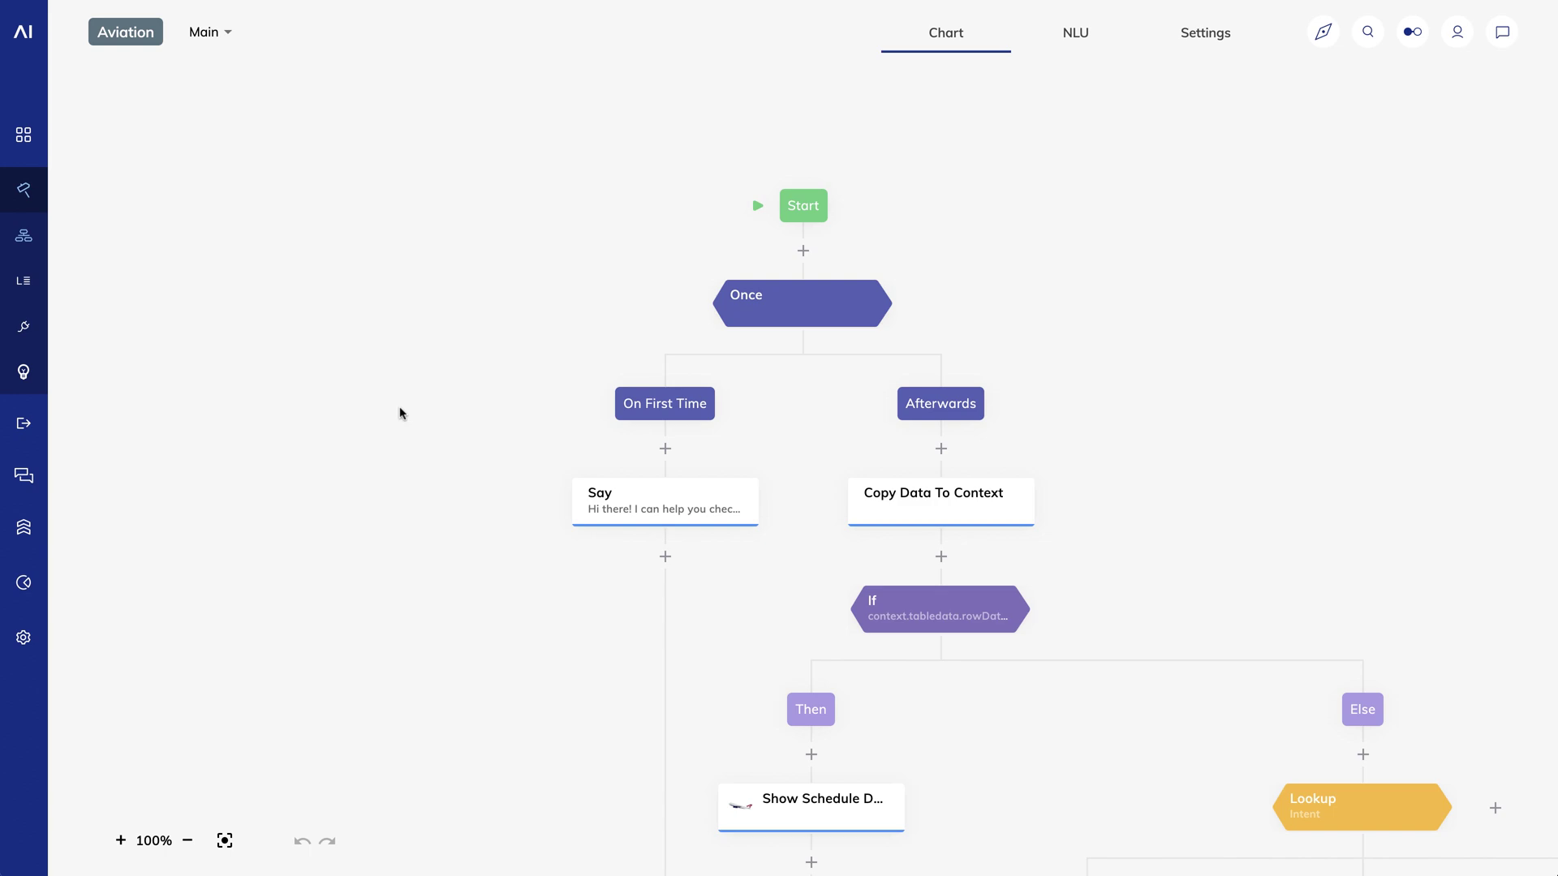
left_click(1081, 37)
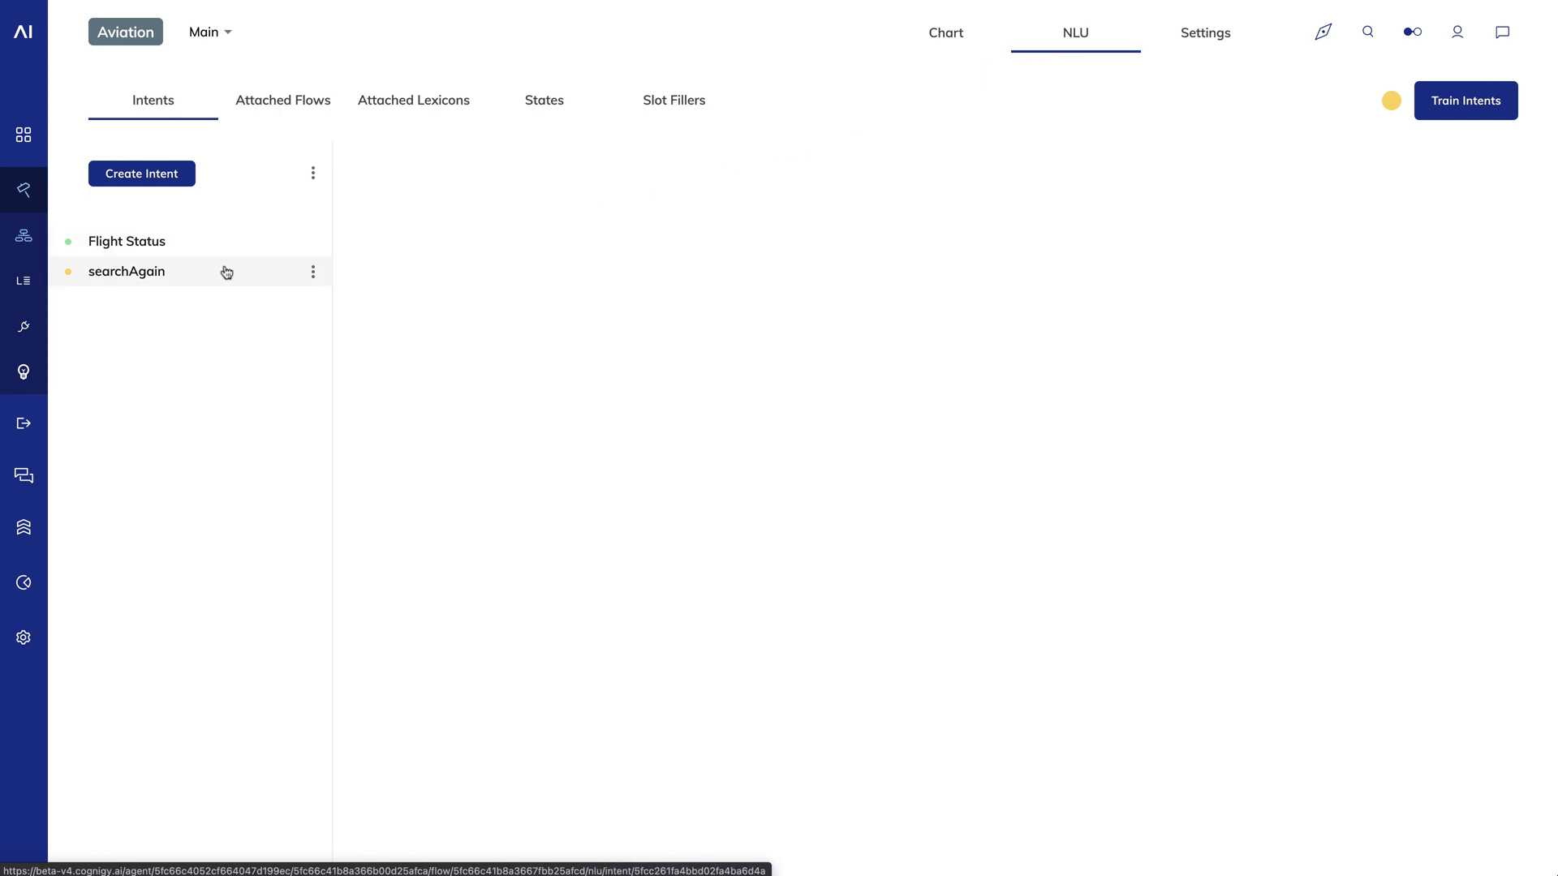
Show the Flight Status intent's example sentences tagging SFO, ORD as airport_code and United as airline
left_click(164, 248)
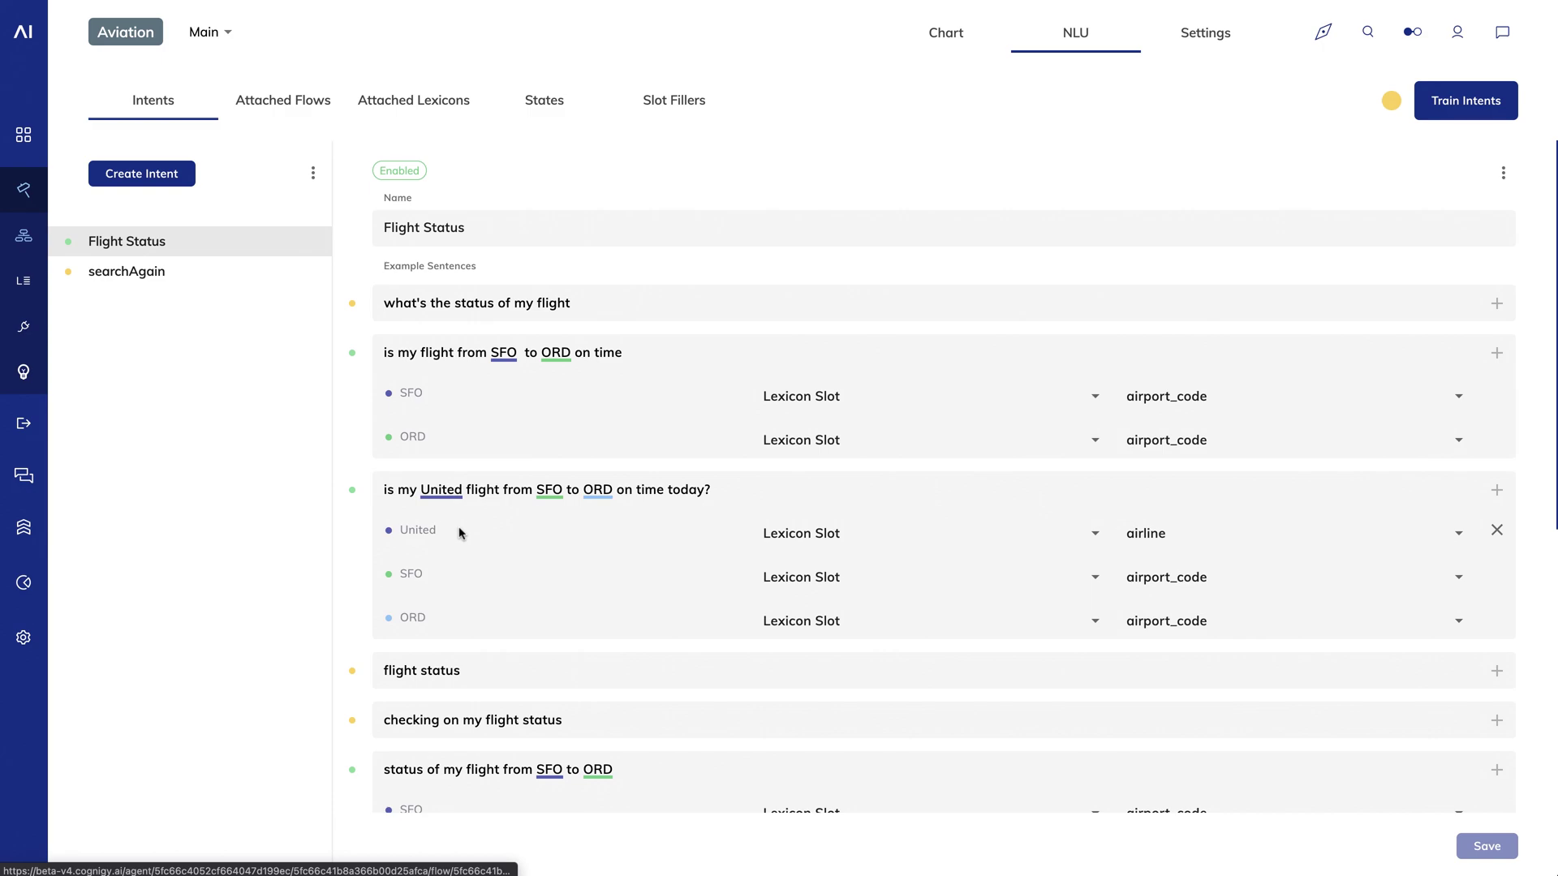
Review the searchAgain intent, then view attached lexicons Airlines, Airport Codes and Misc
left_click(185, 280)
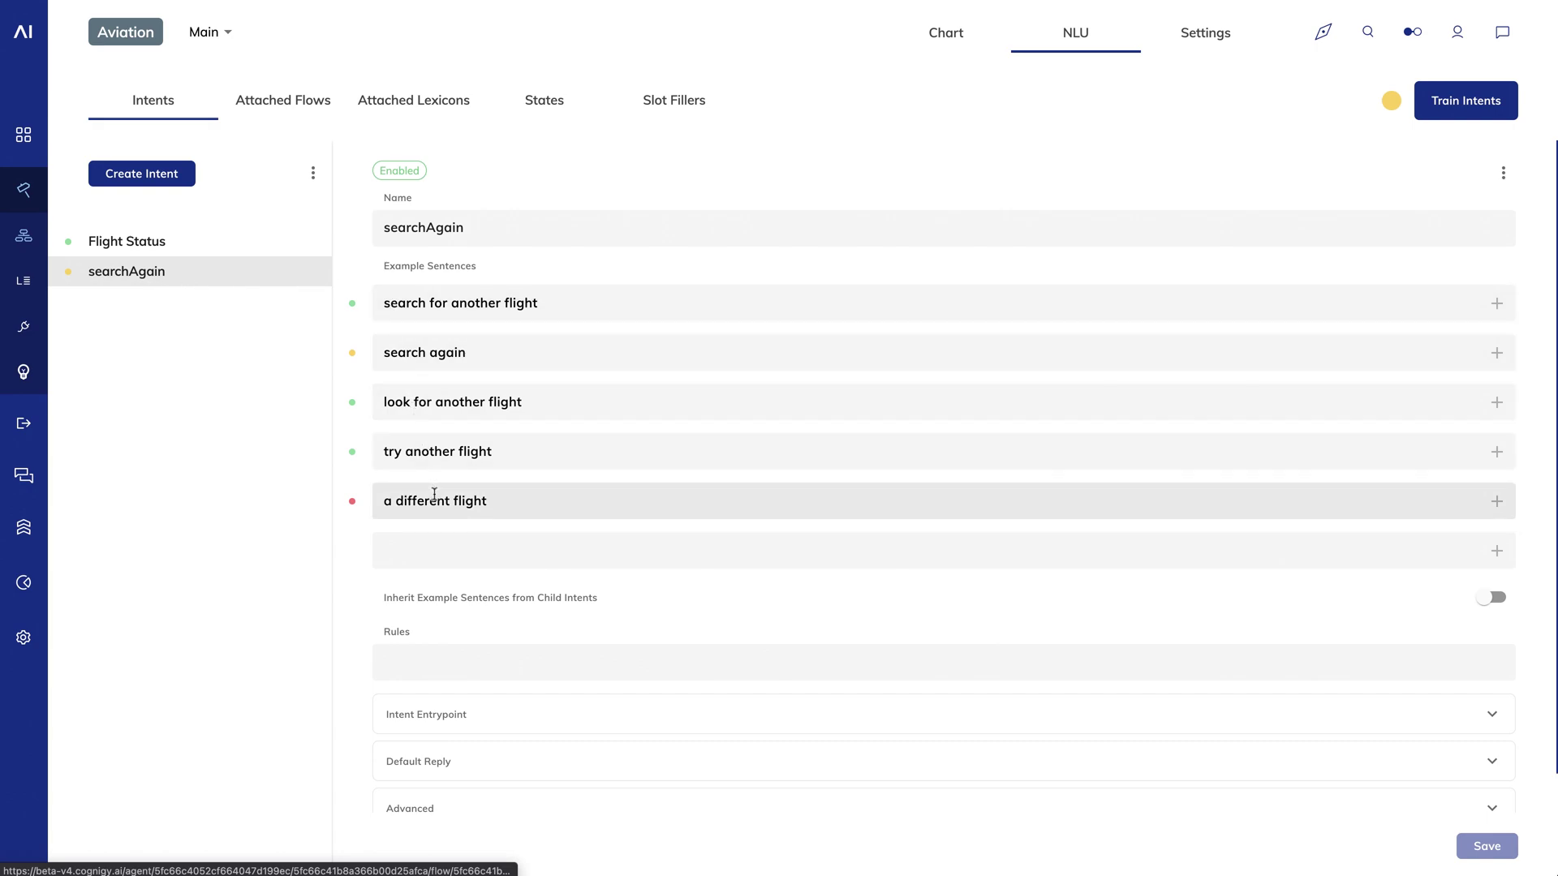
left_click(402, 108)
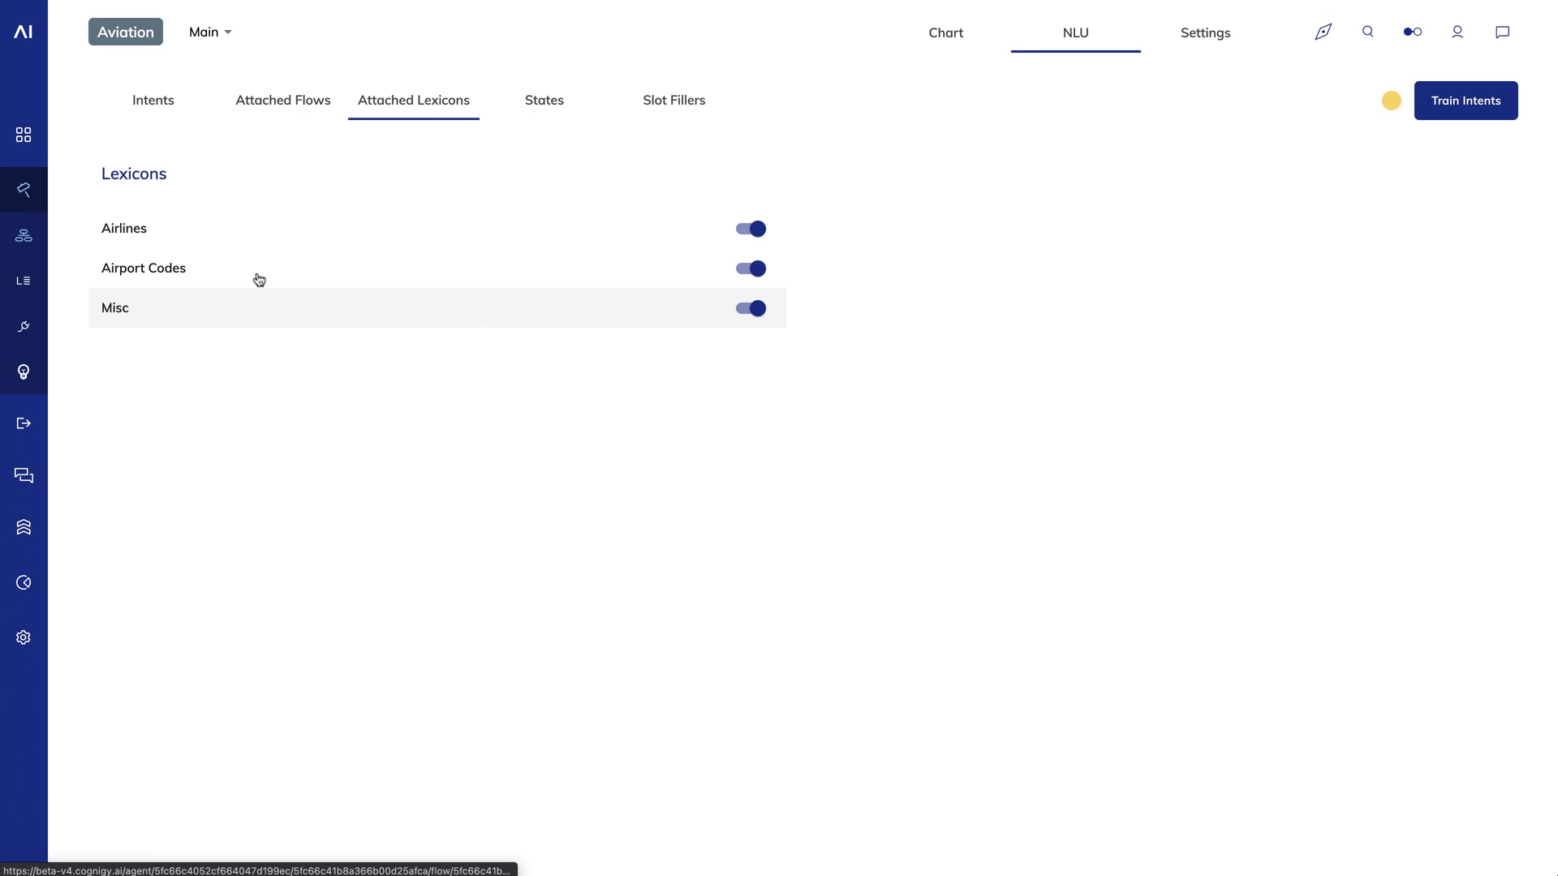
Inspect the Airline slot filler's settings, then return to the Main flow chart
left_click(667, 104)
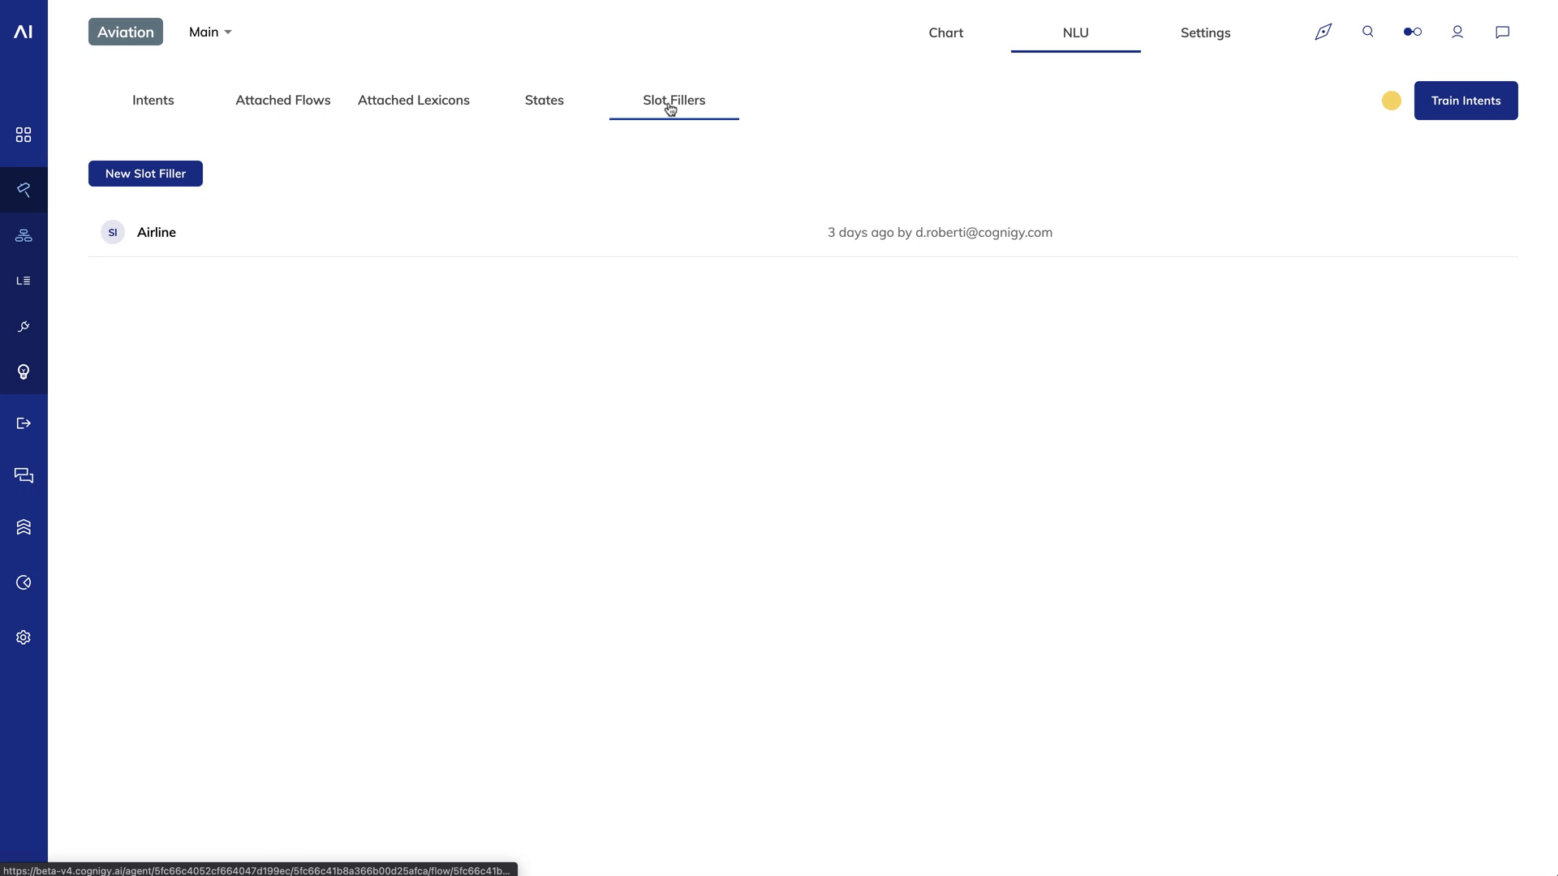
left_click(206, 247)
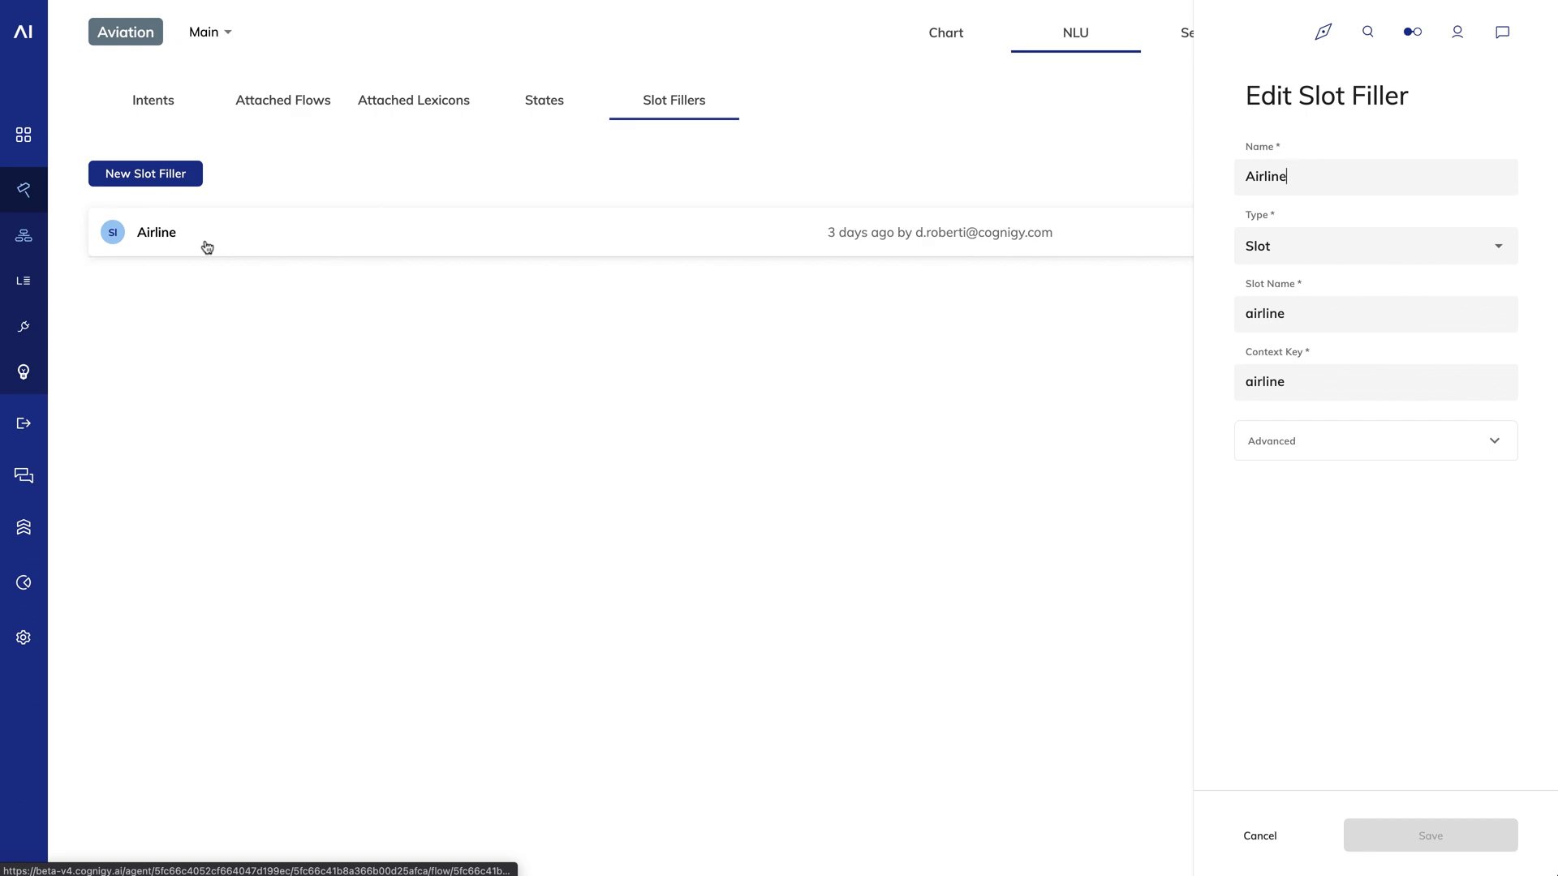
left_click(945, 32)
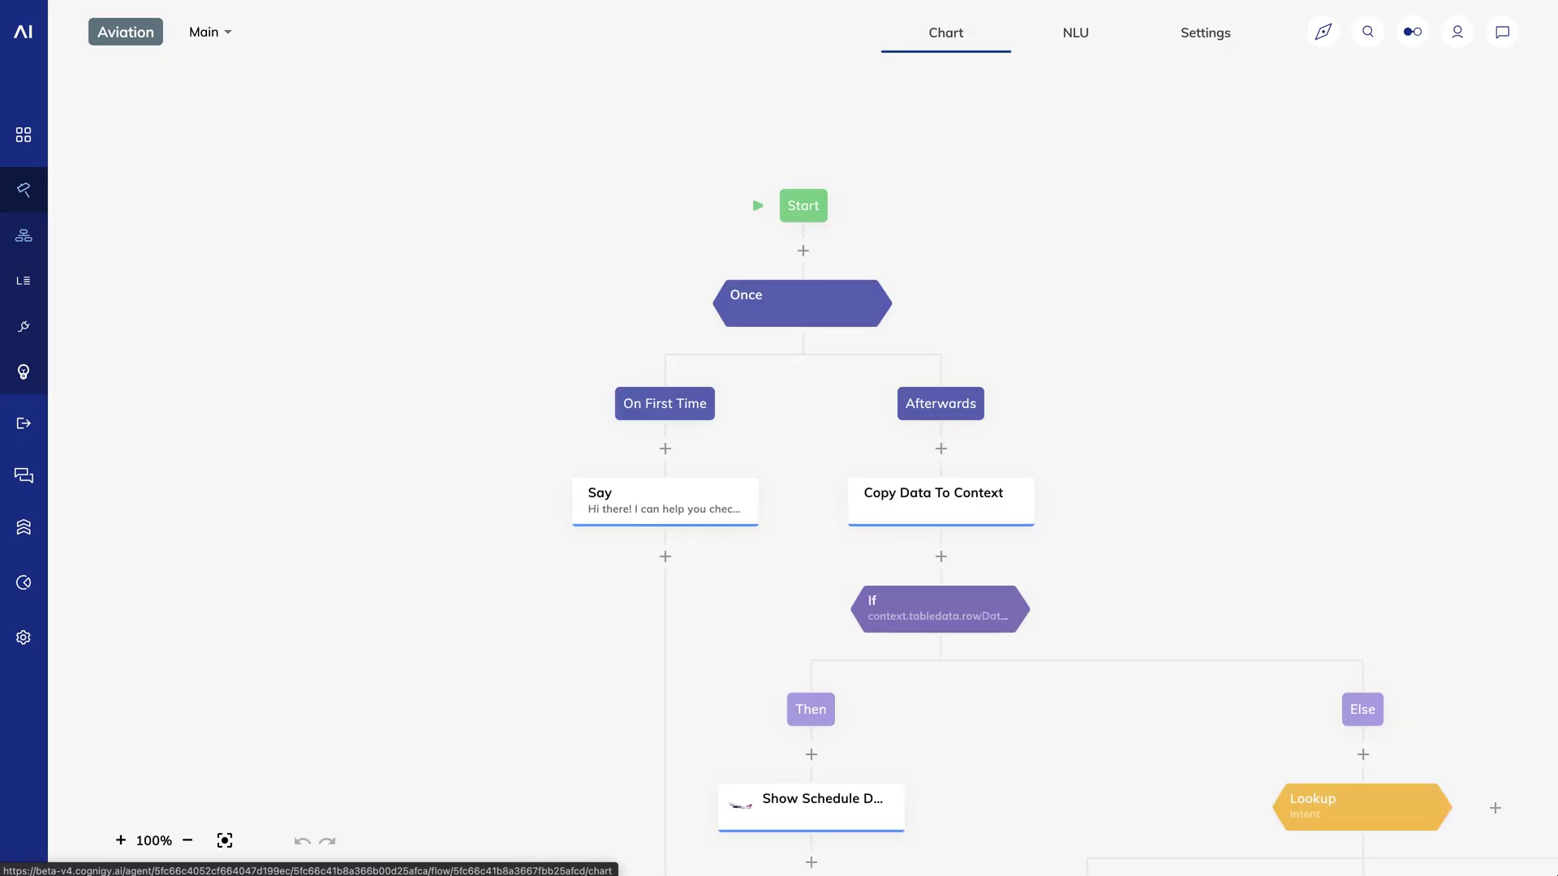
In the test chat, send 'hi', then 'I want to check on my flight from SFO to ORD on United'
left_click(1501, 32)
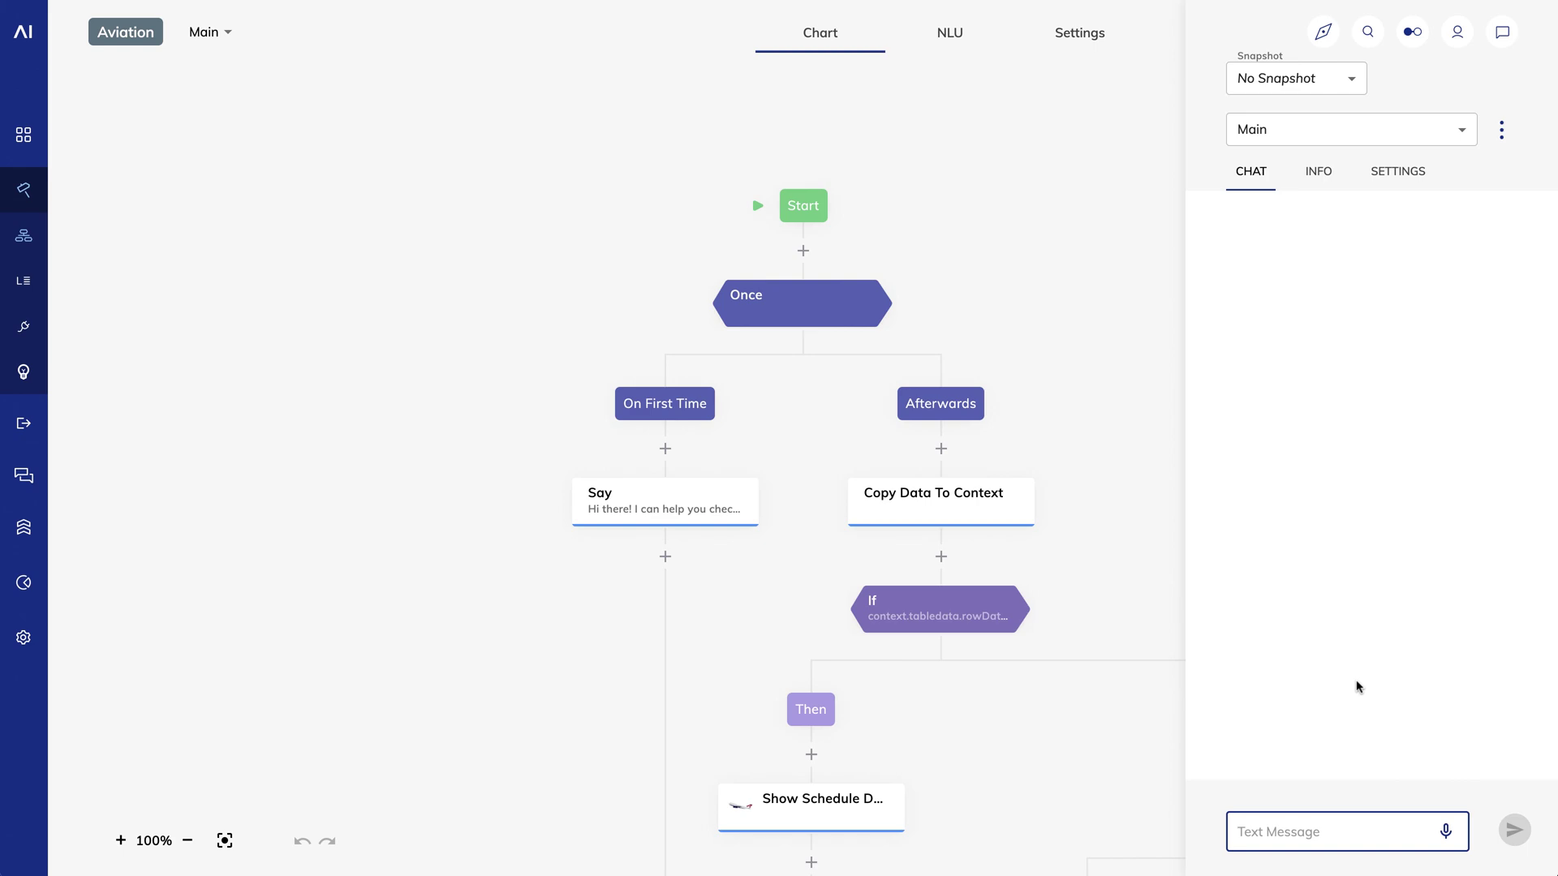
type("hi")
key("Return")
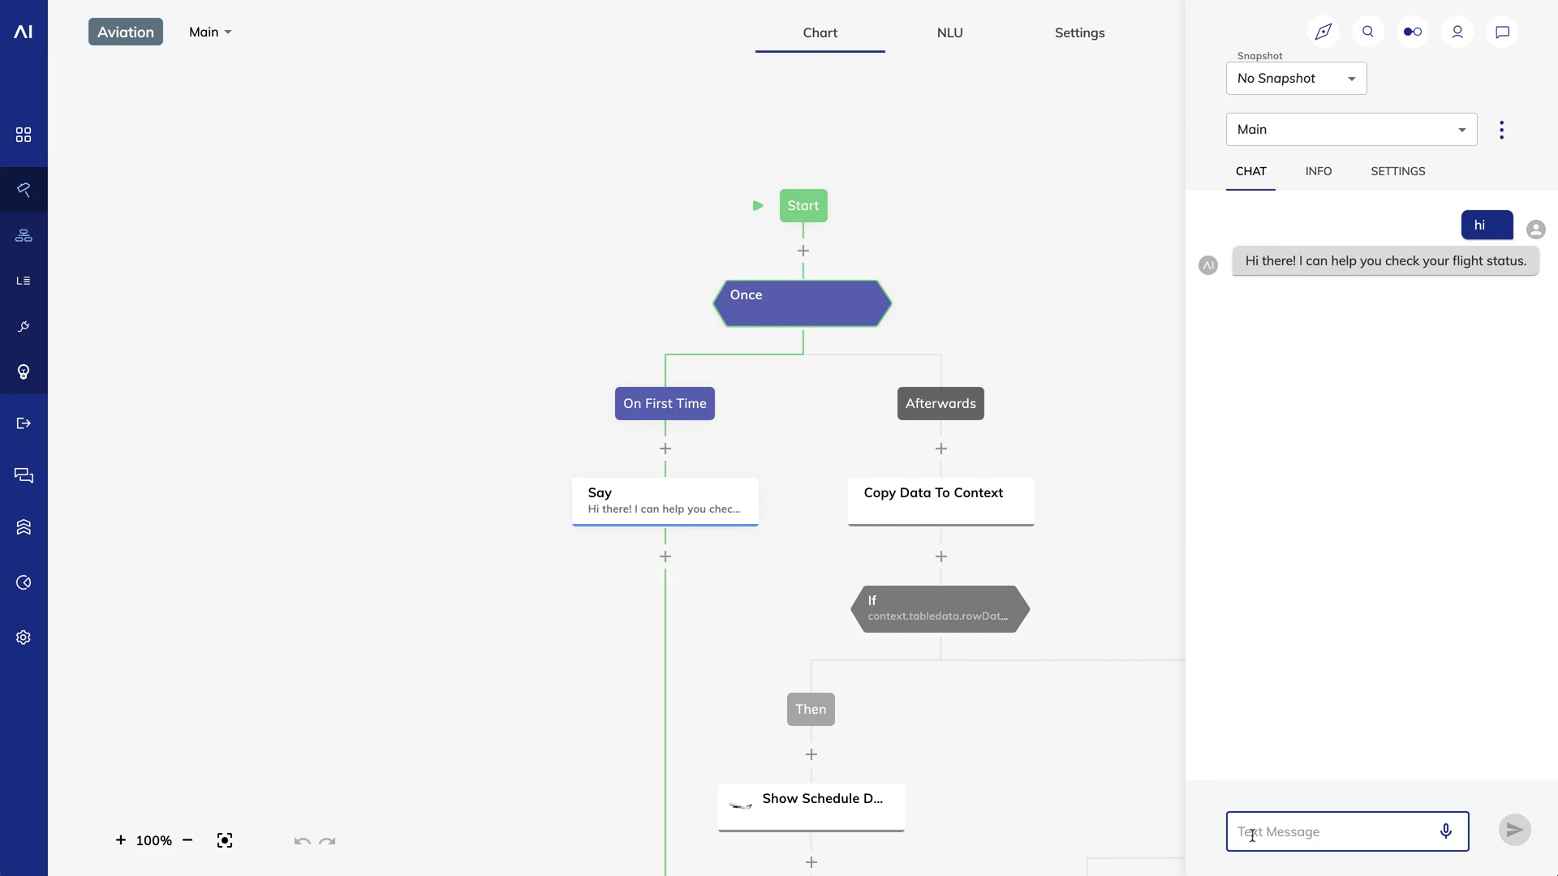
type("I w")
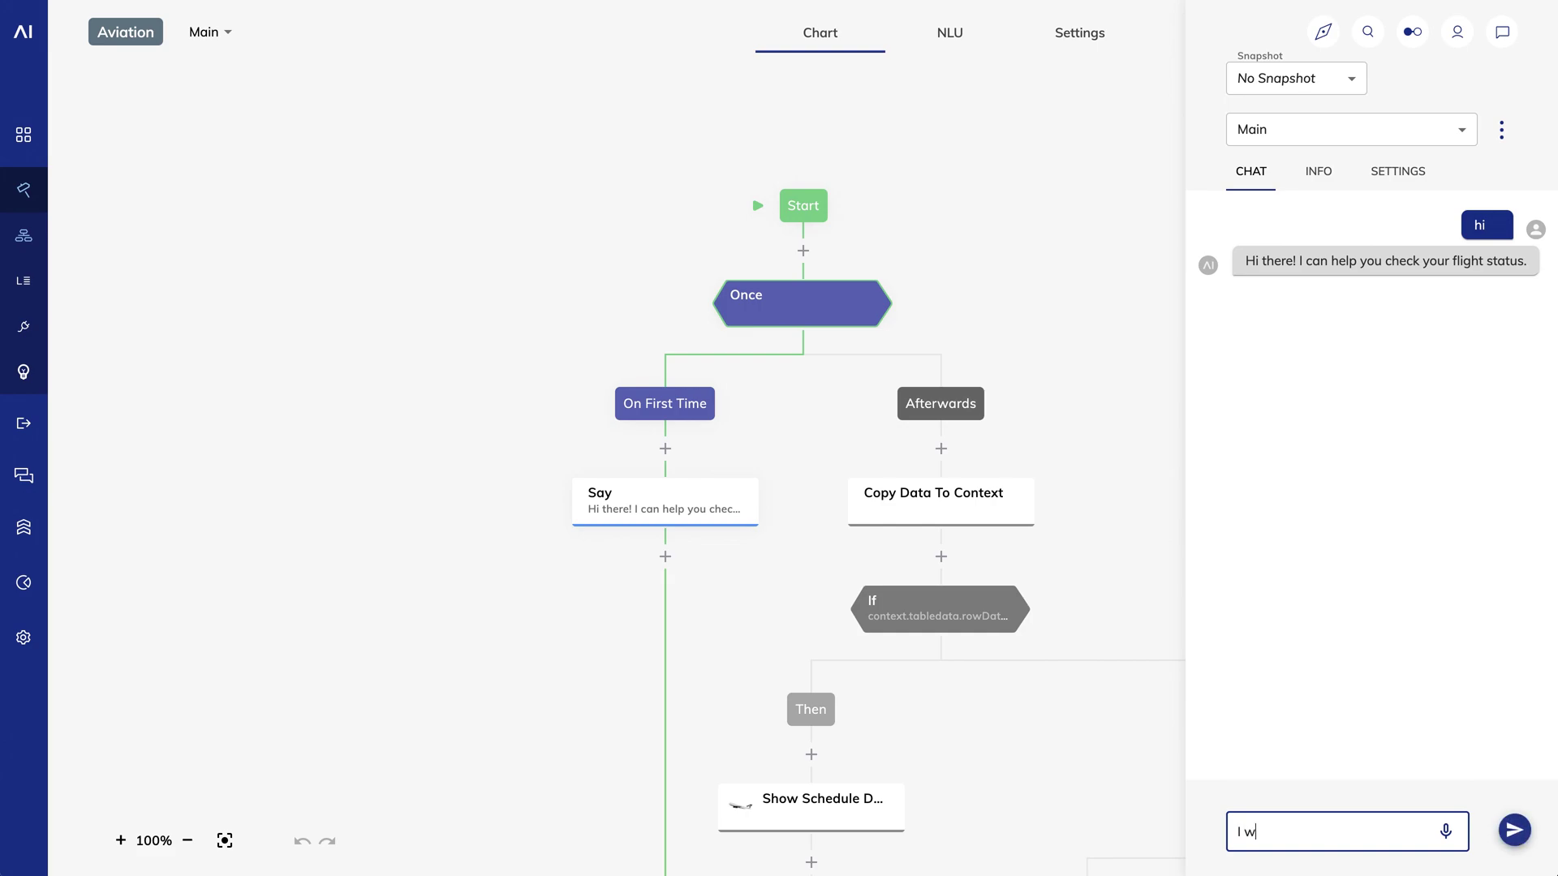
type("ant to check on my flight from SFO t")
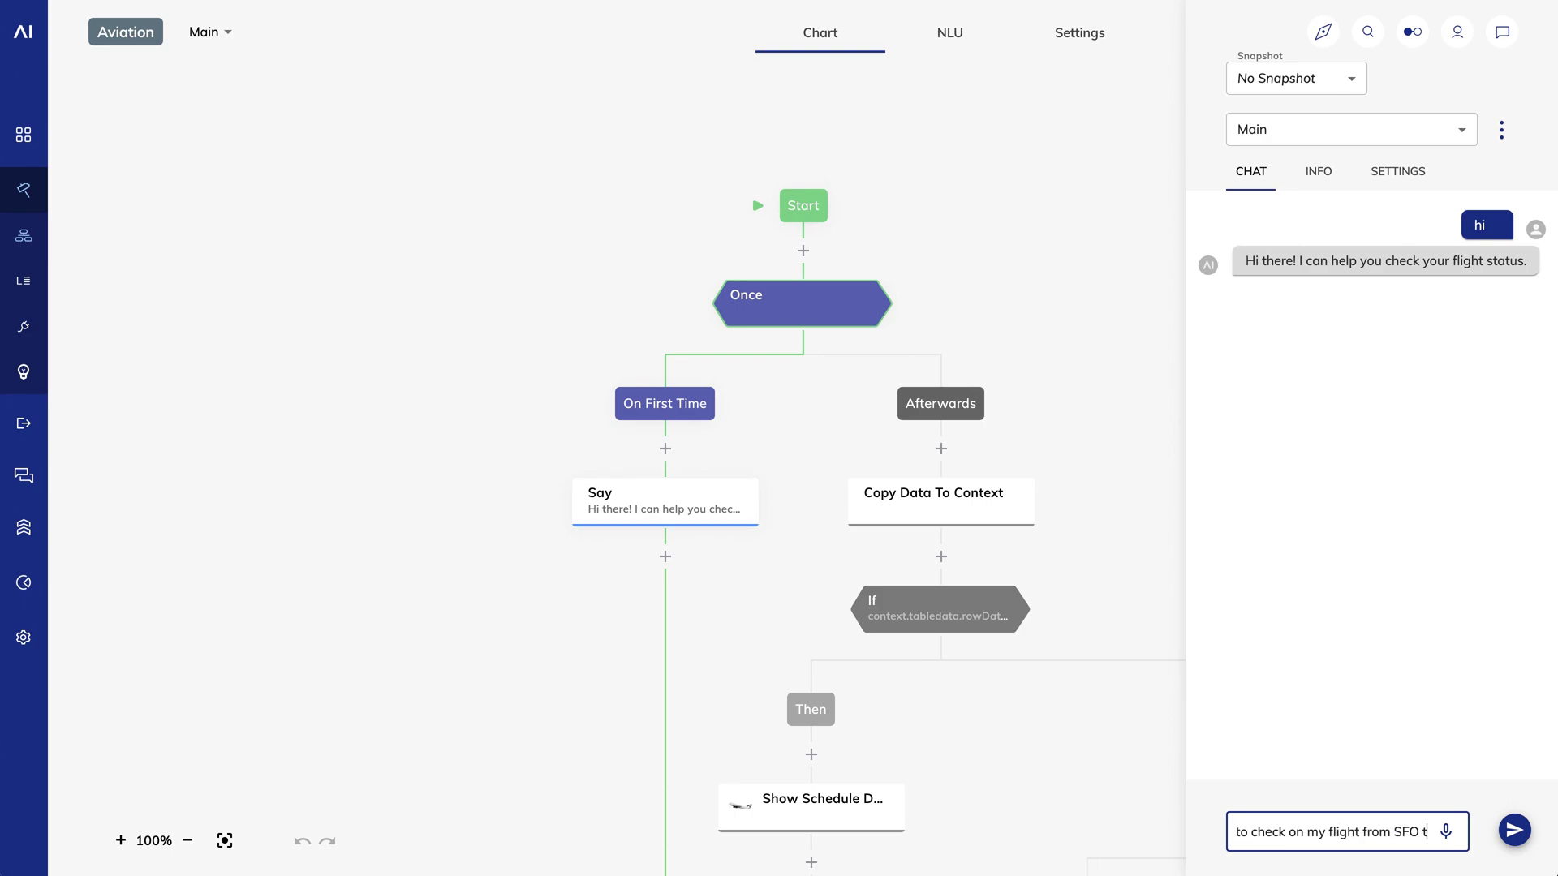
type("o ORD on United")
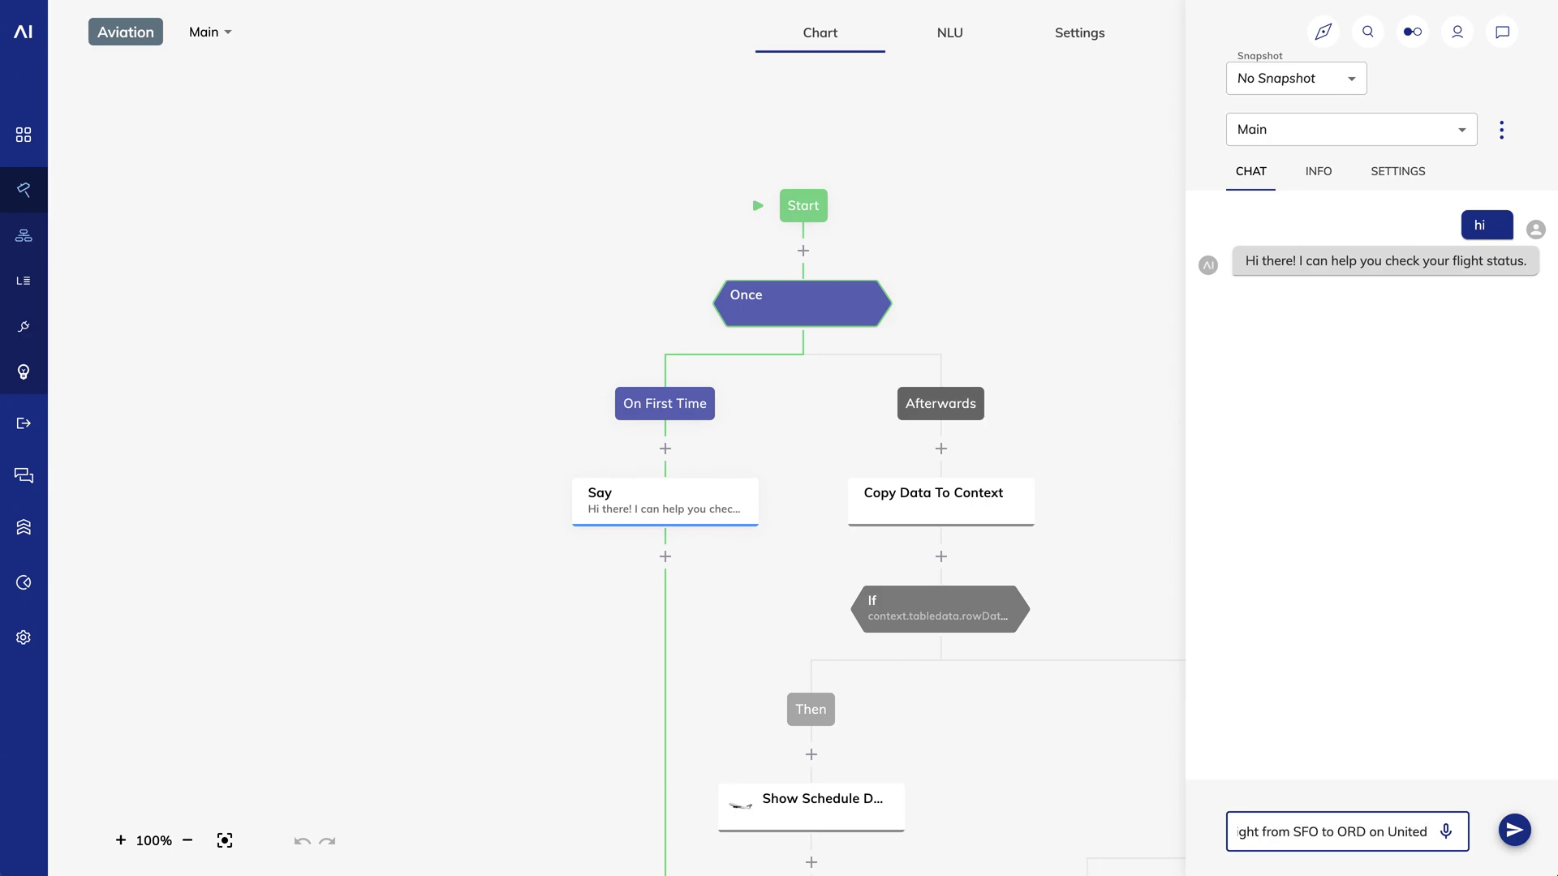
key("Return")
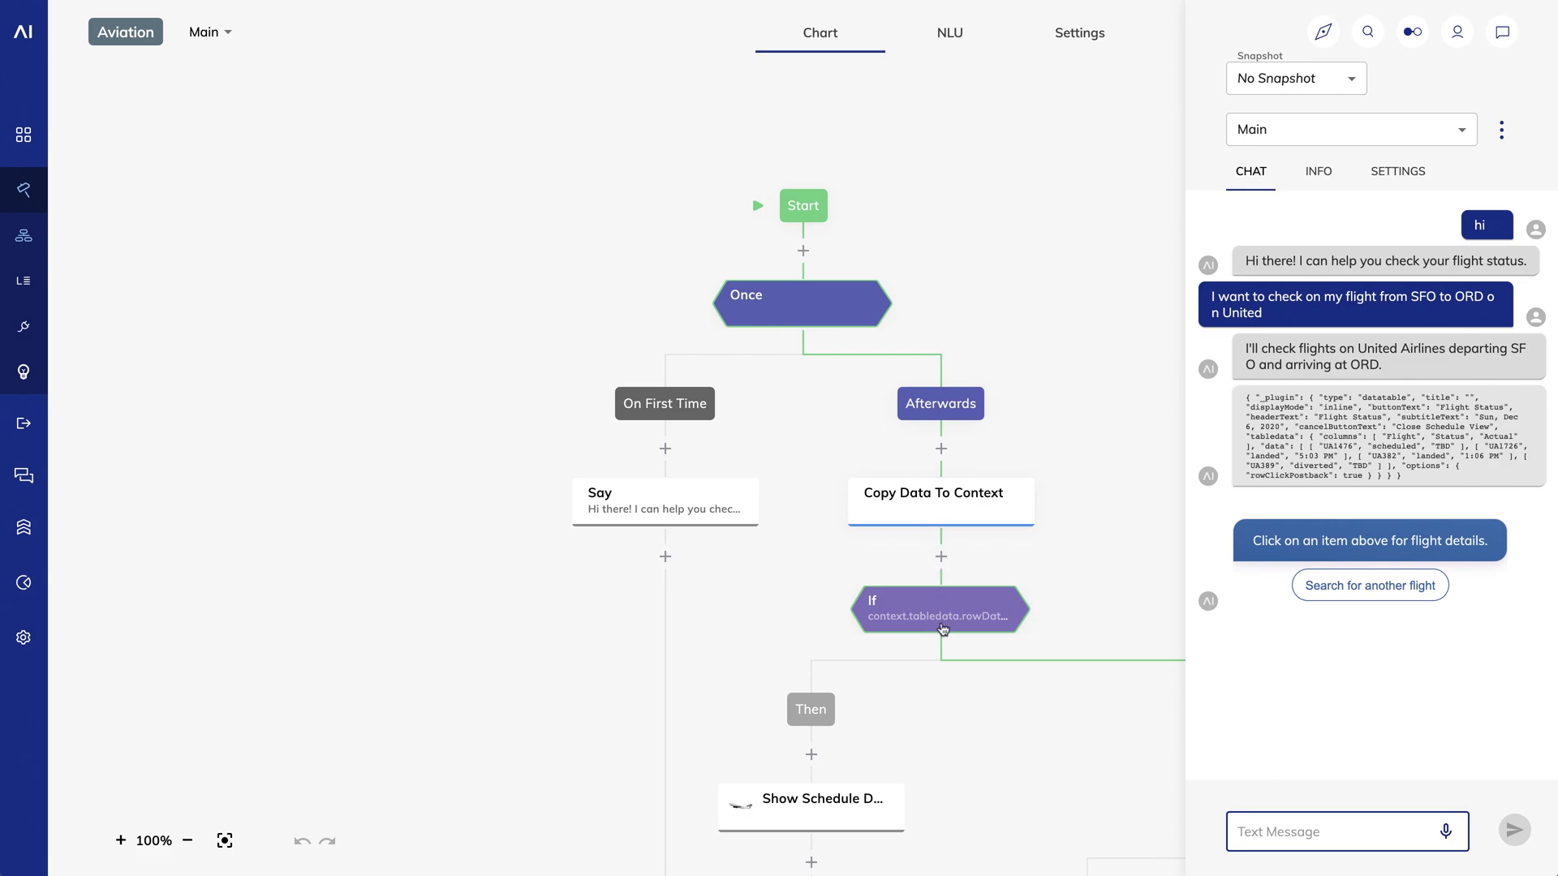
Pan the chart to the Flight Status branch and open the node catalog below it
left_click_drag(1081, 609, 719, 216)
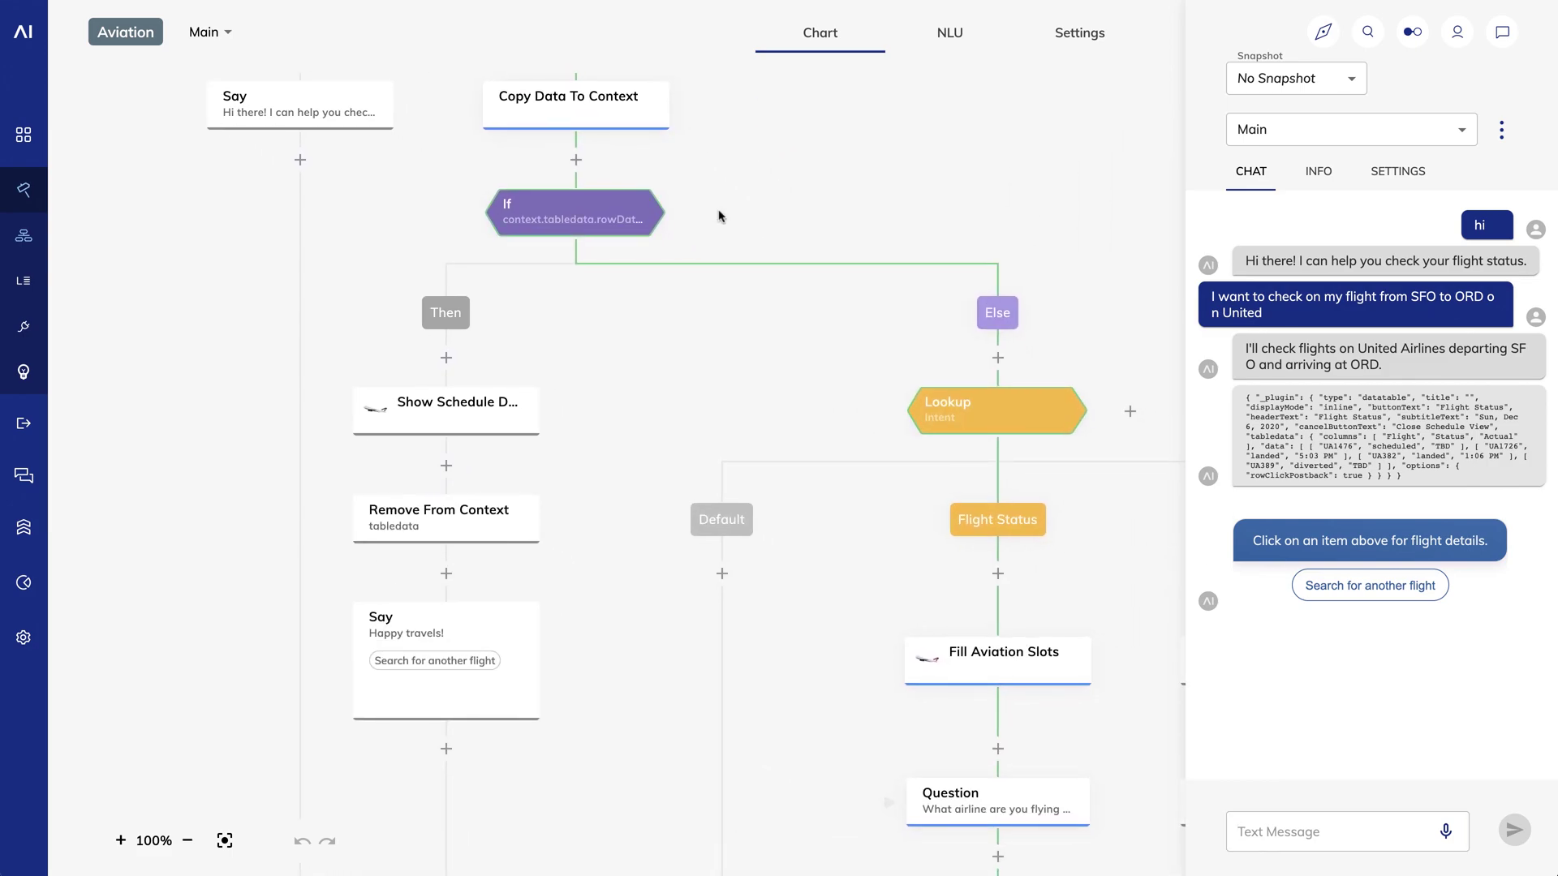
left_click_drag(850, 339, 440, 143)
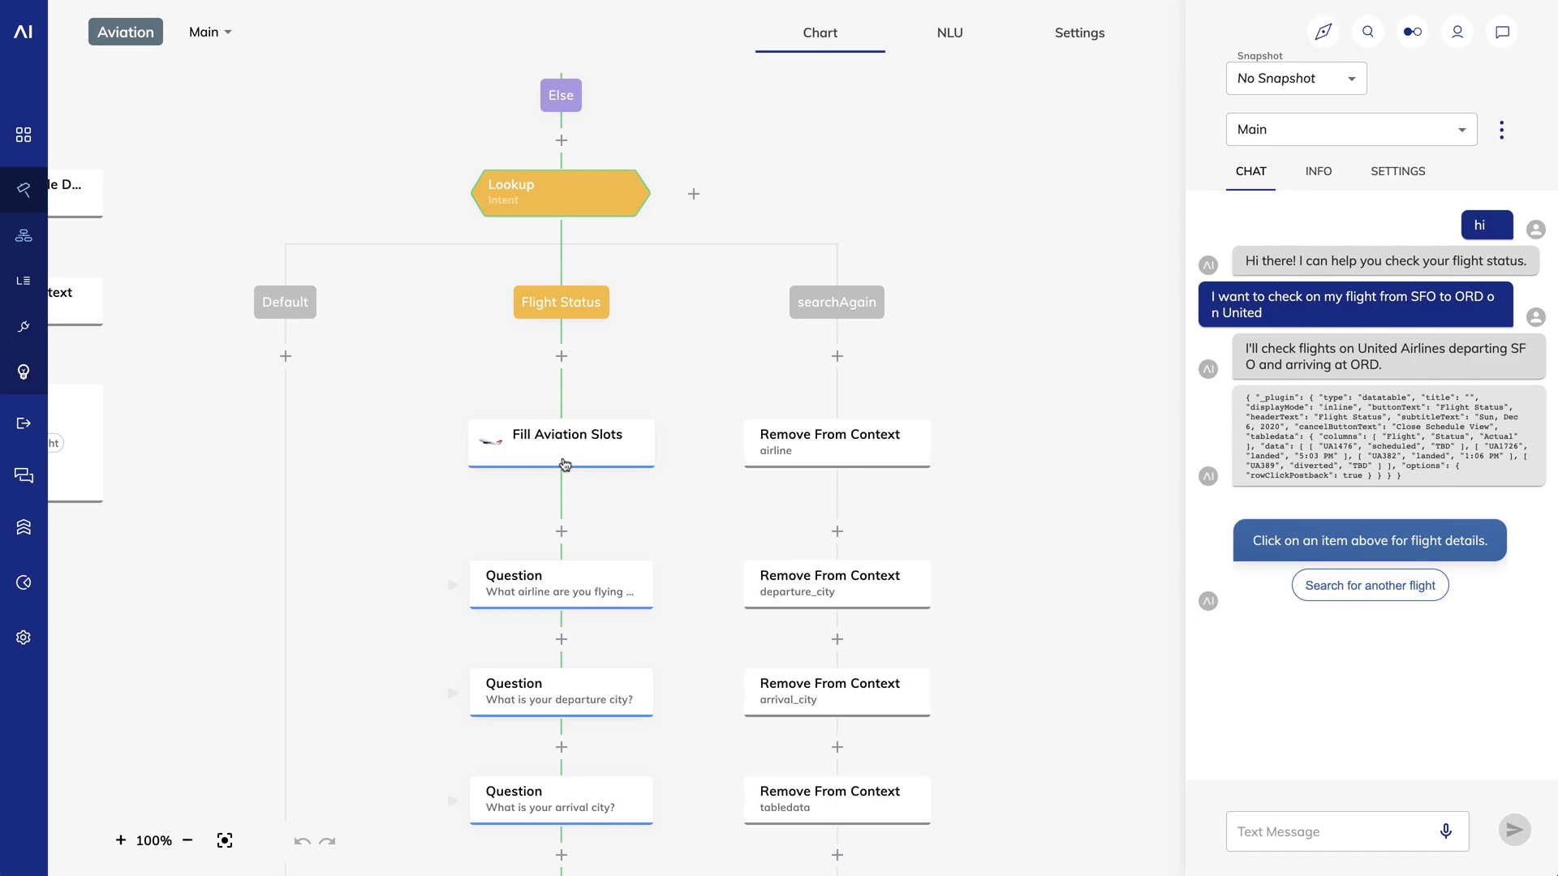
left_click(561, 356)
Browse the aviation extension, Basic and Service nodes, then close the catalog without adding one
left_click(854, 366)
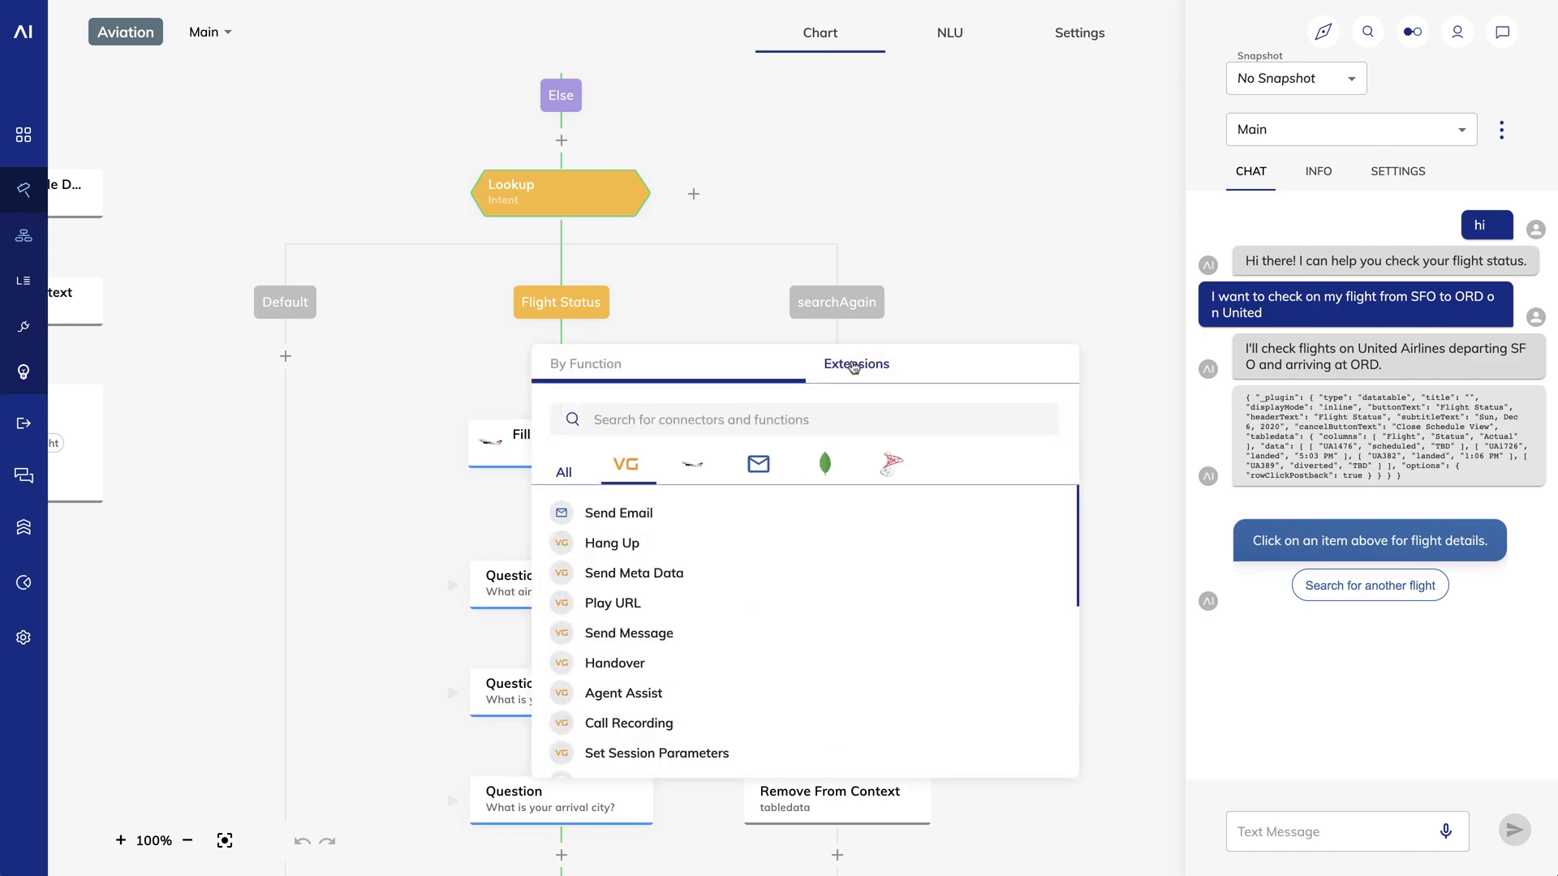
left_click(694, 479)
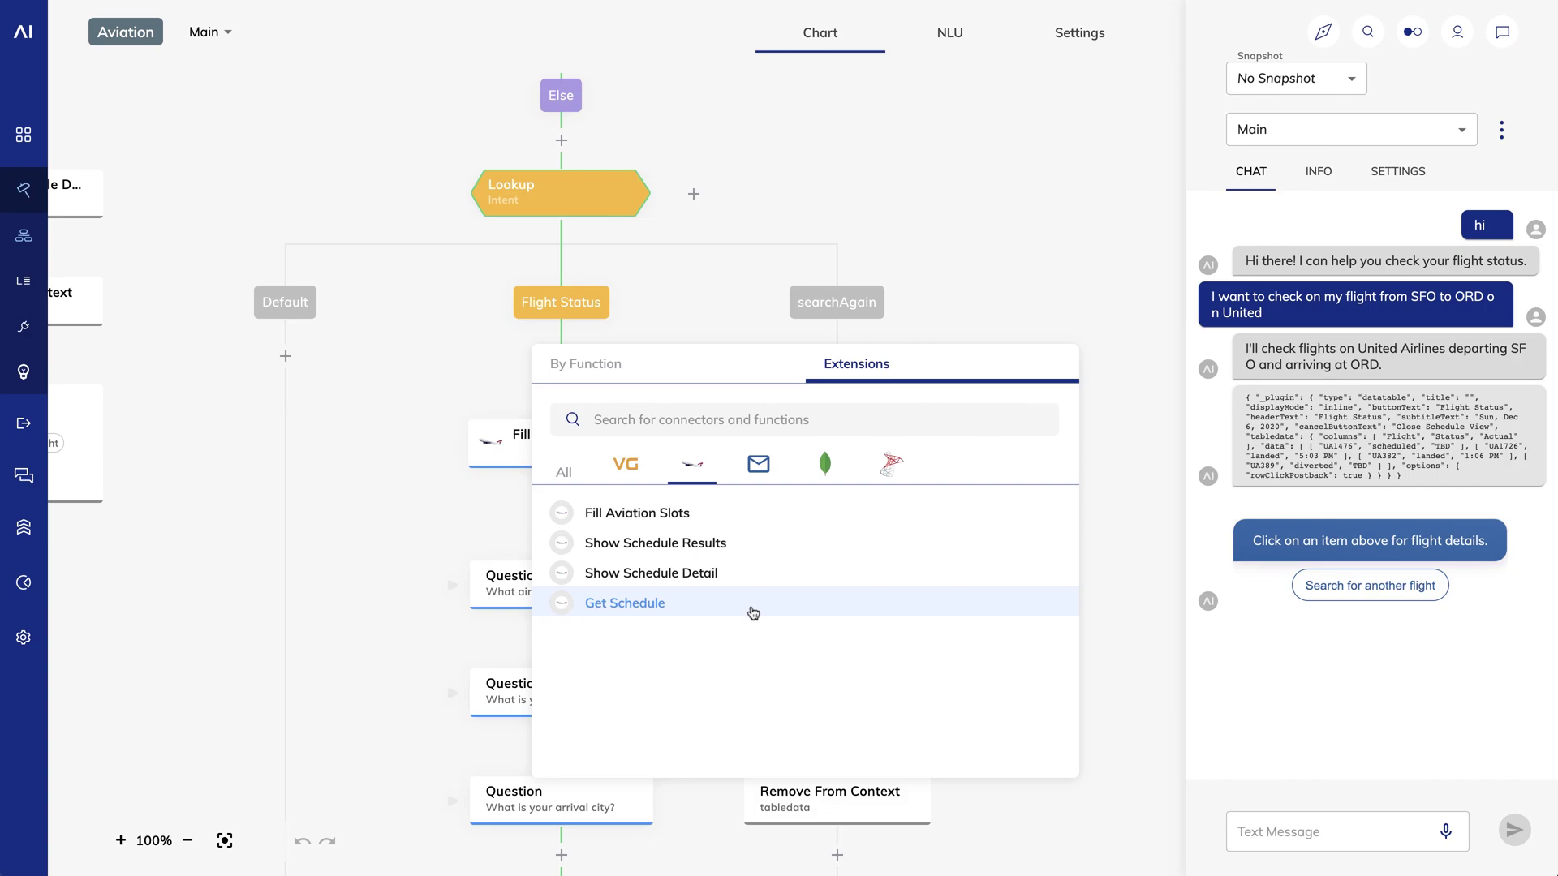
left_click(572, 365)
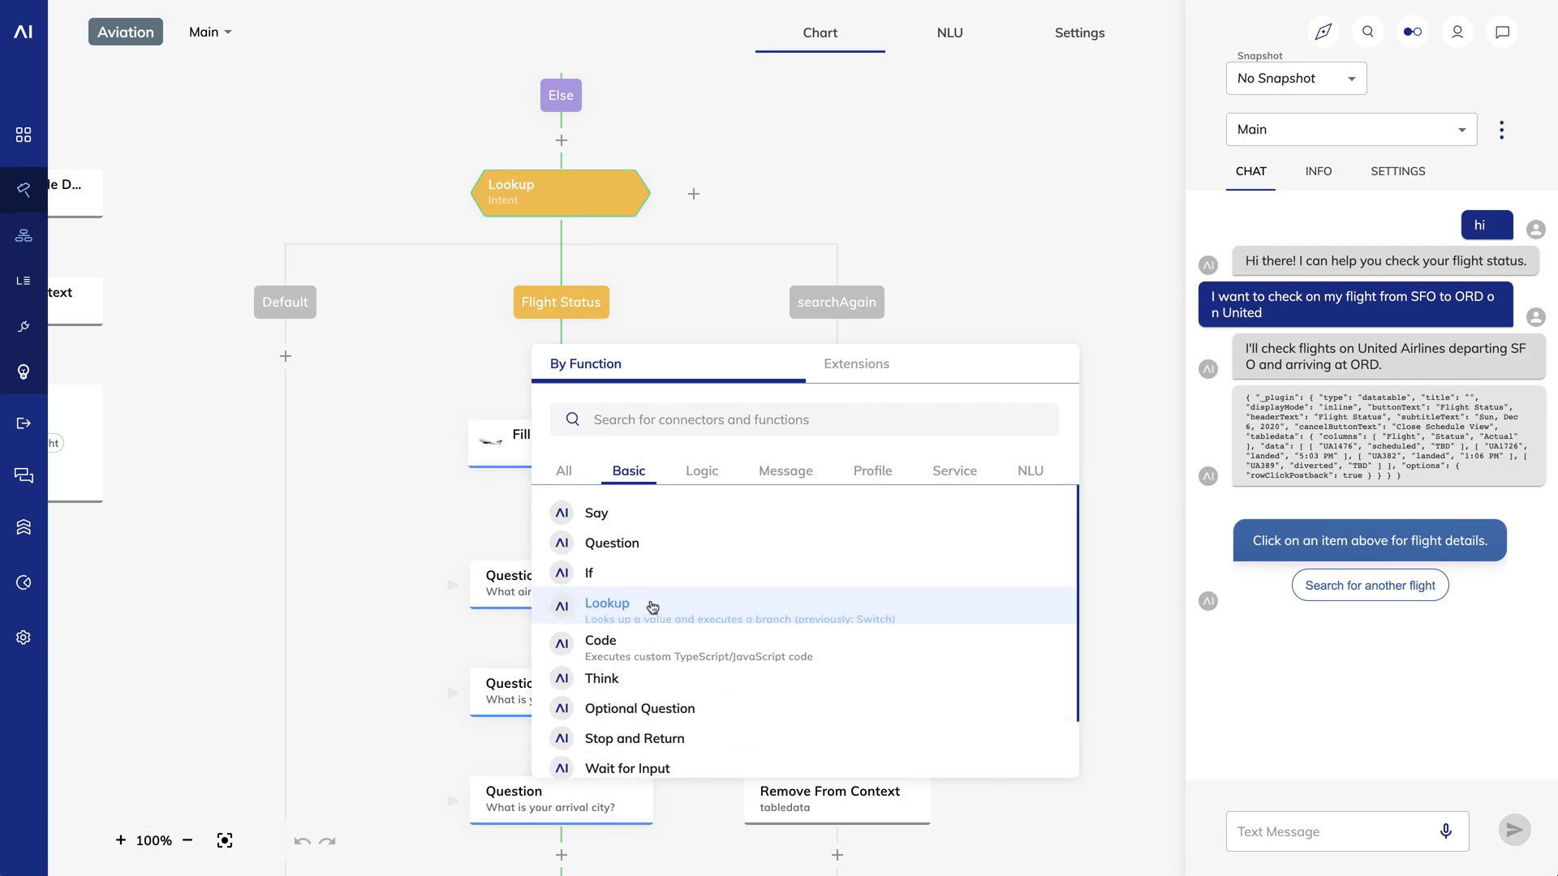
left_click(954, 471)
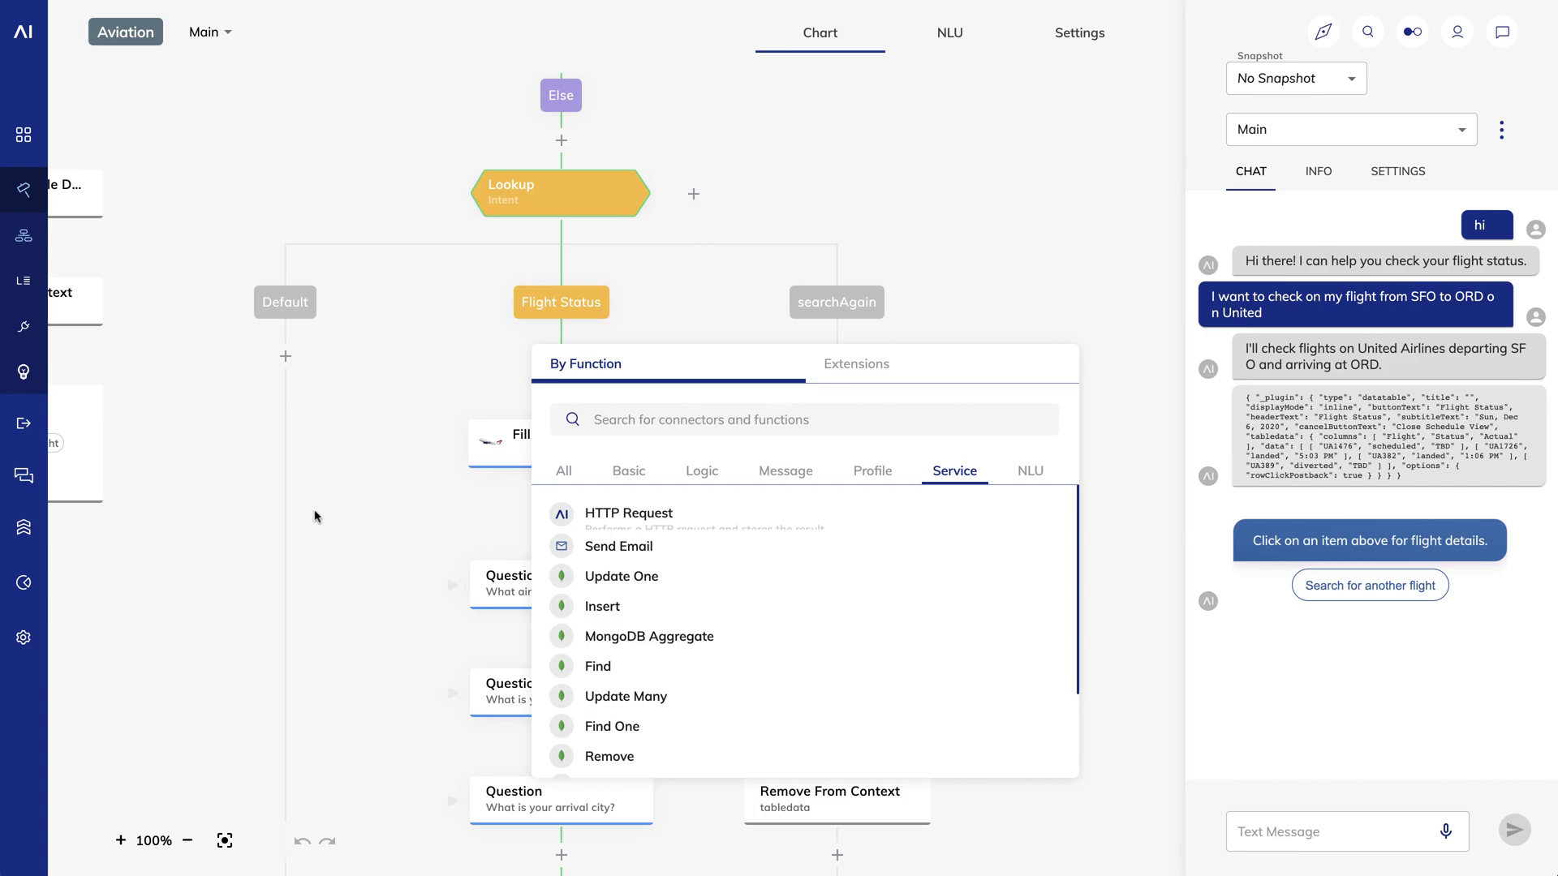
left_click(353, 525)
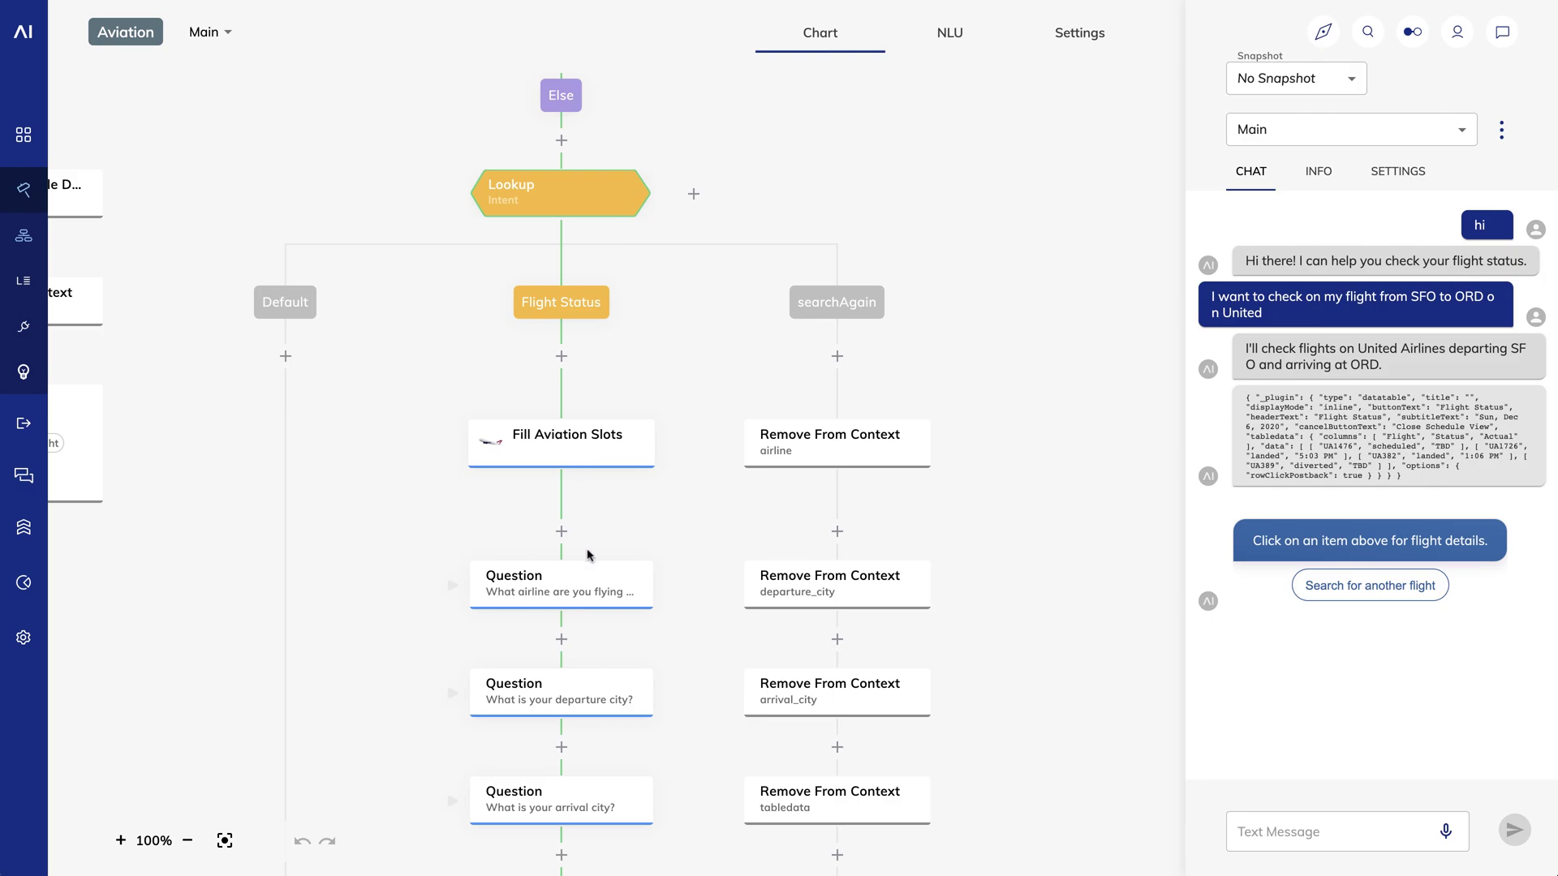
left_click(581, 580)
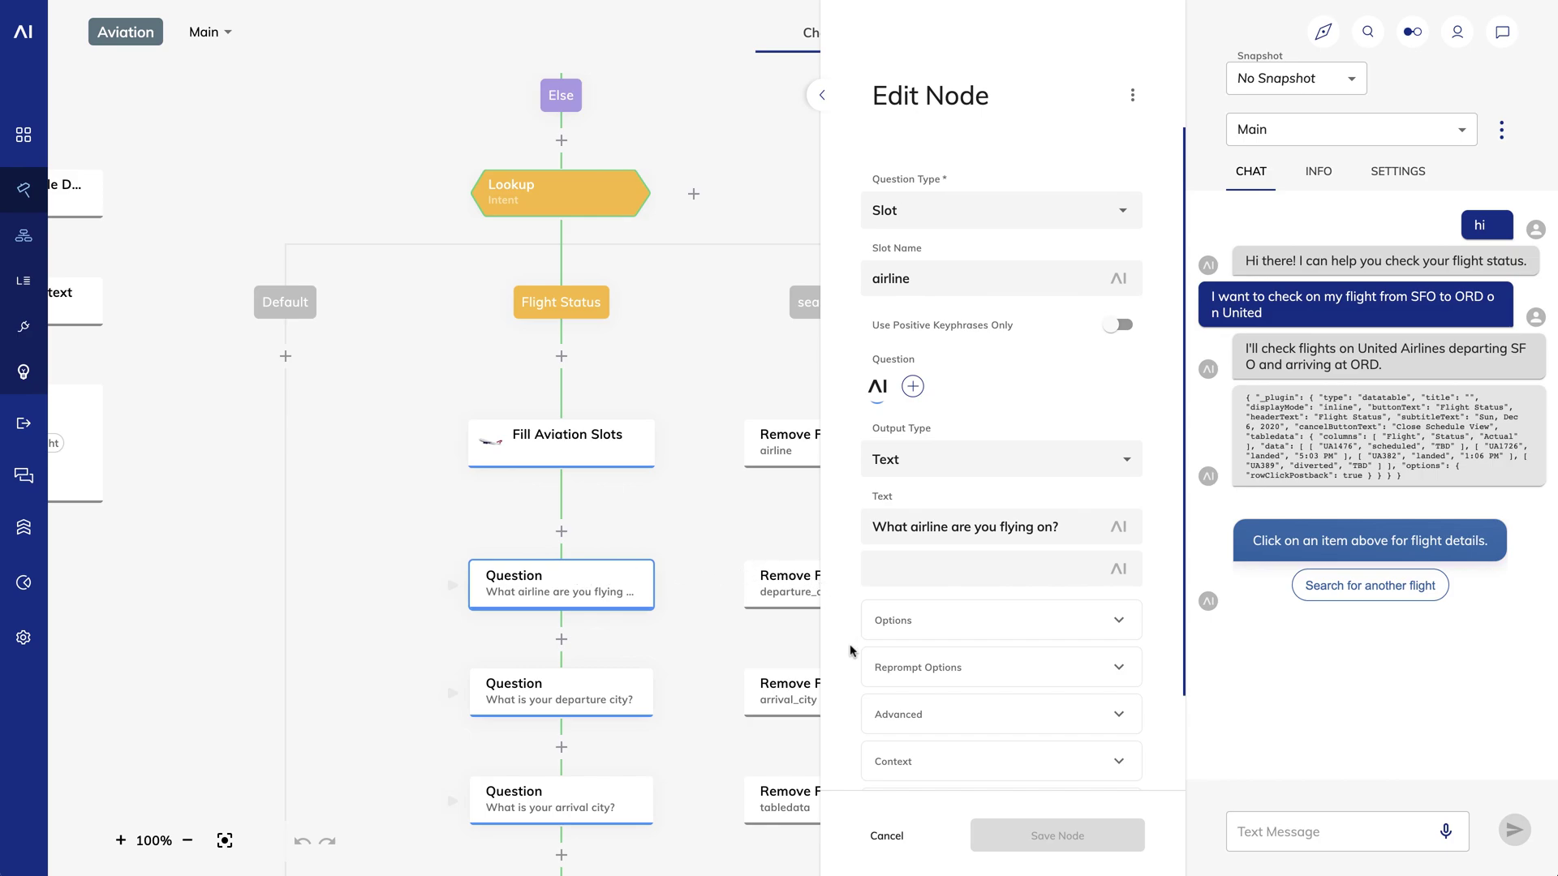
scroll(851, 650, "down", 3)
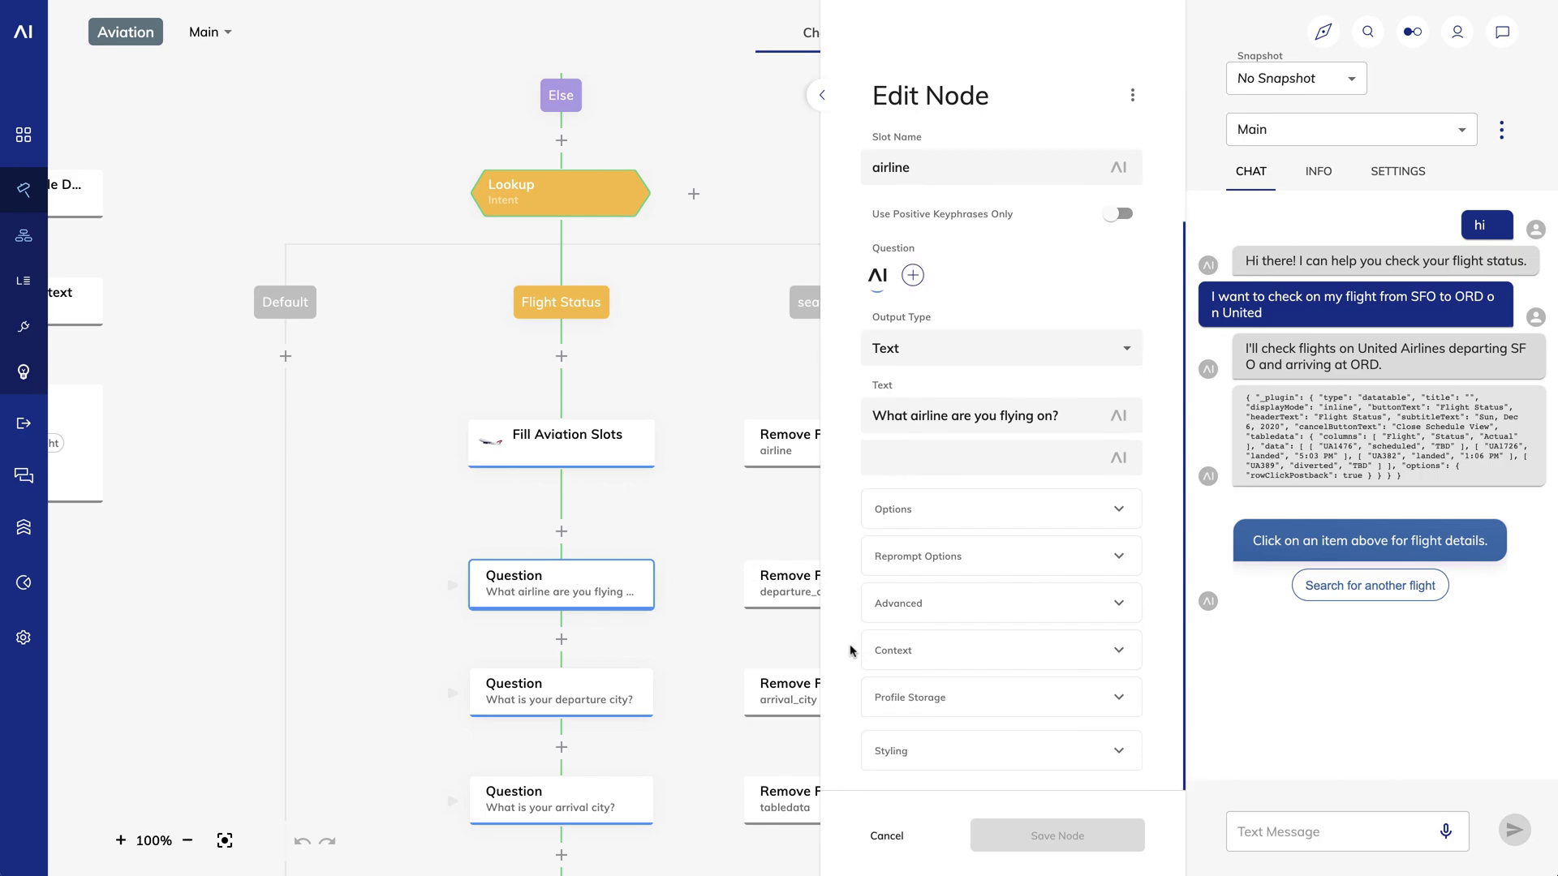
left_click(973, 654)
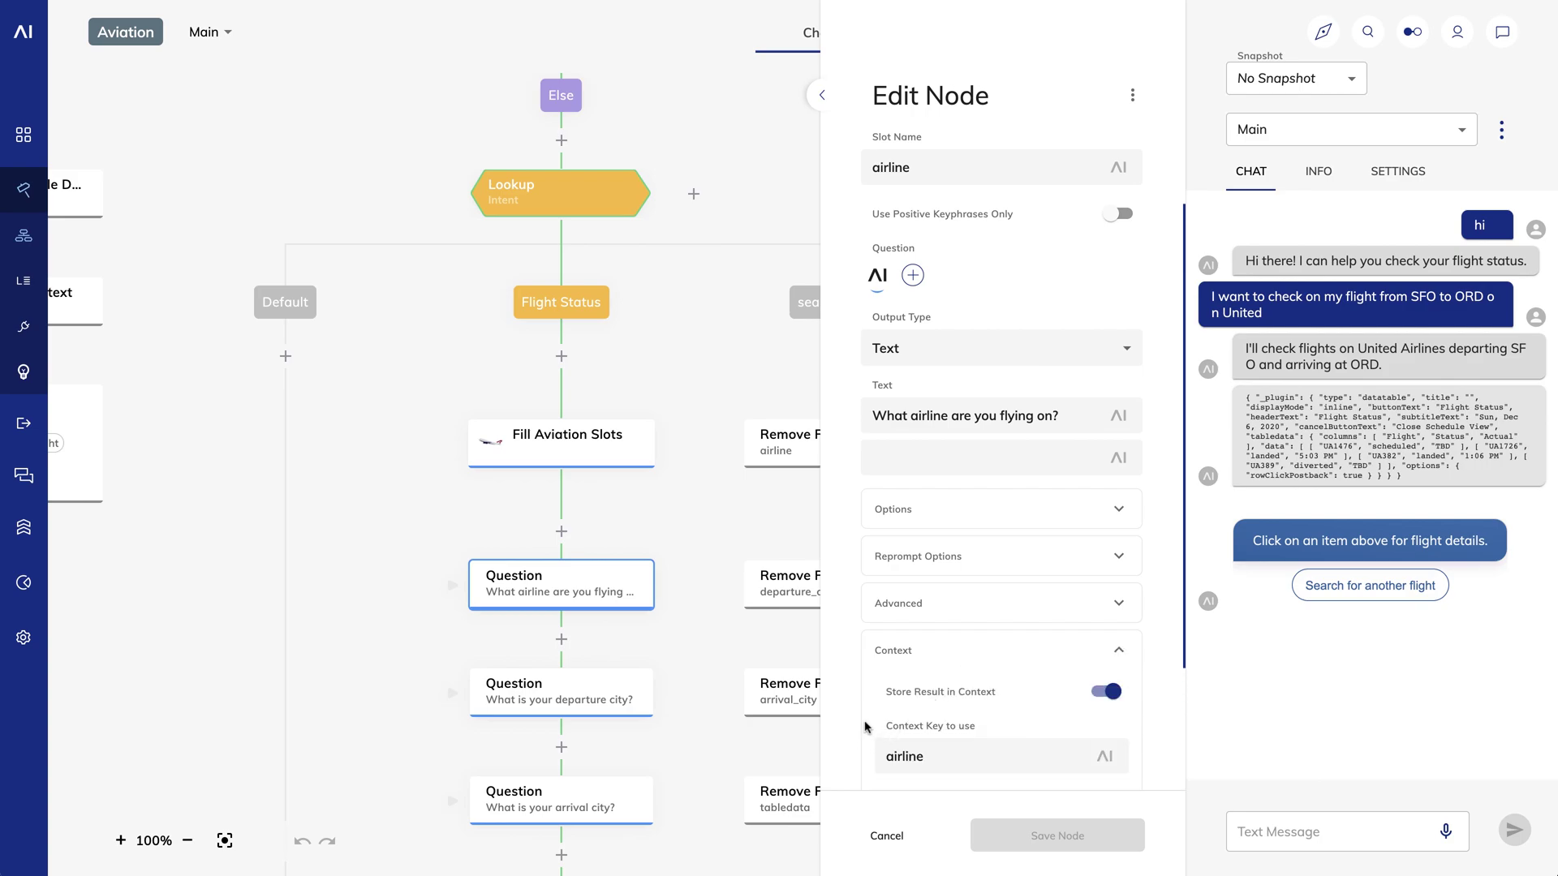
scroll(868, 722, "down", 3)
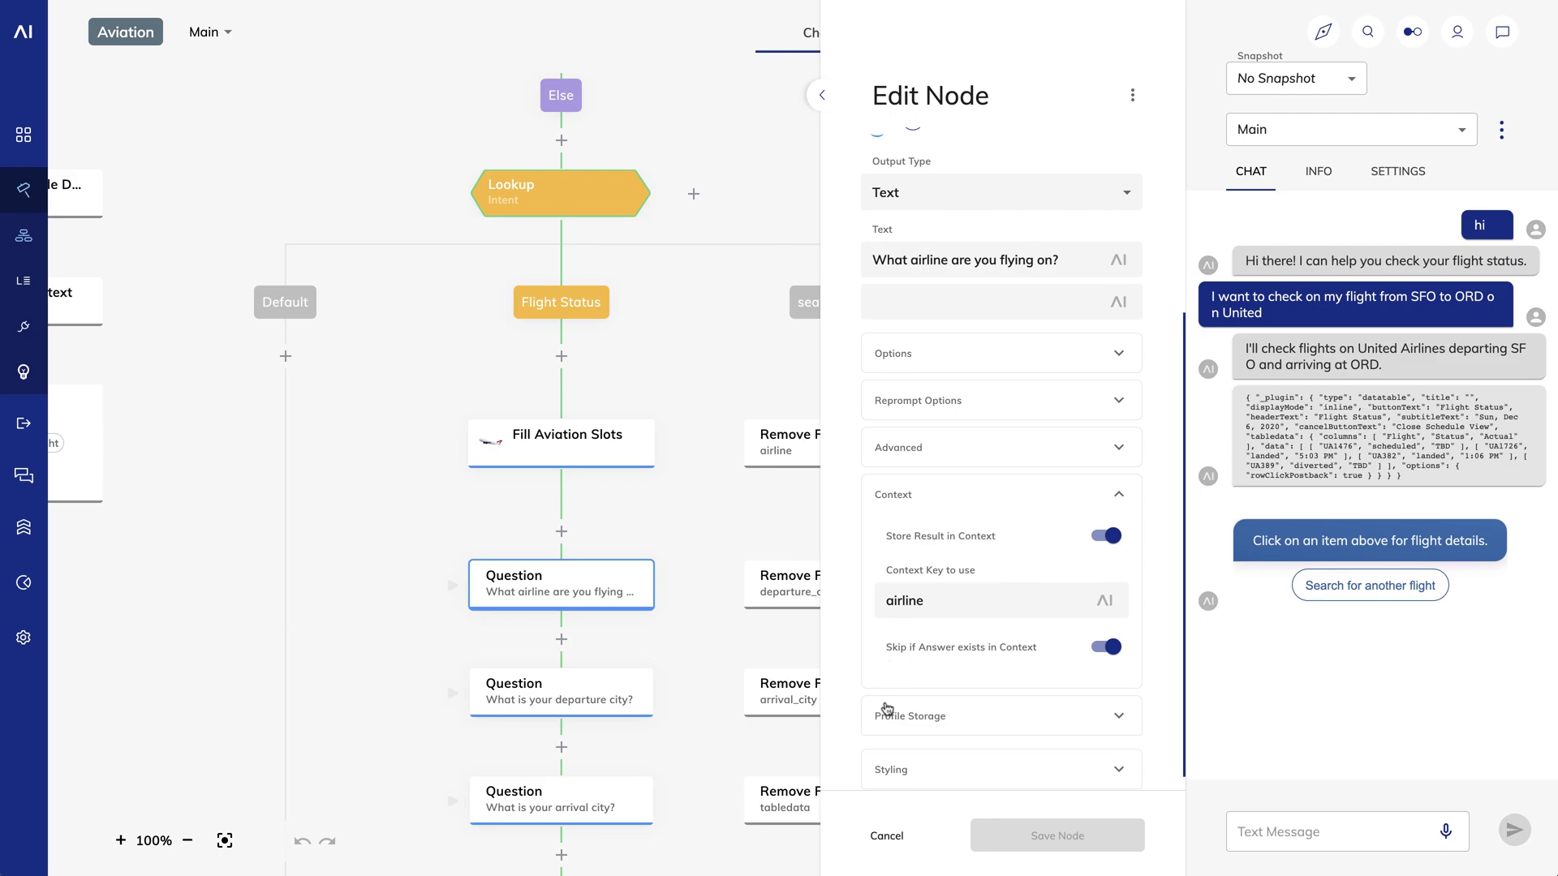
left_click(890, 836)
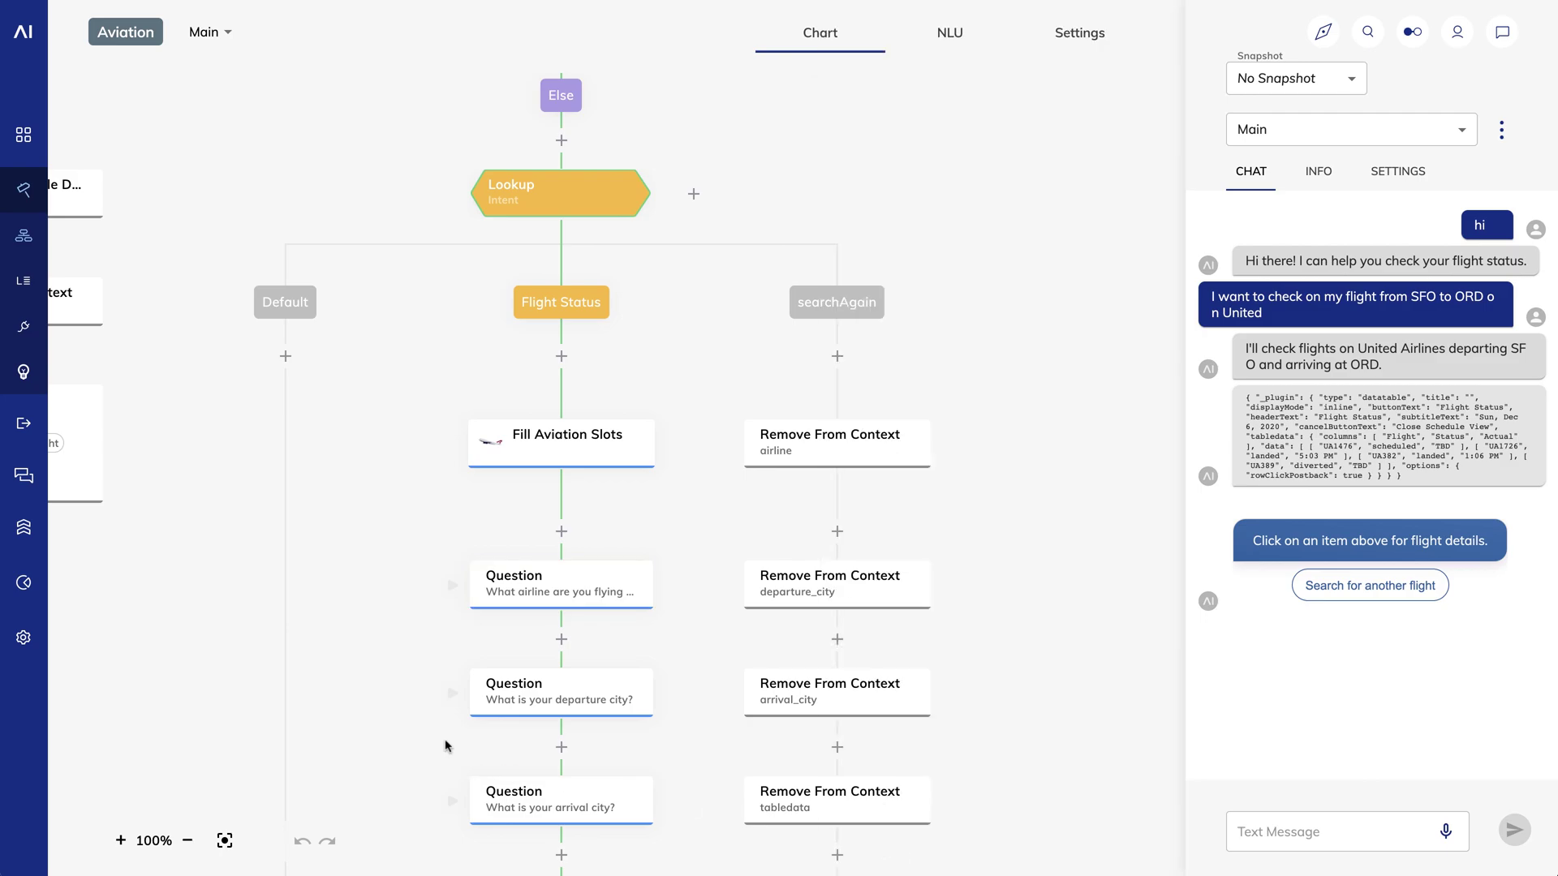
scroll(445, 745, "down", 5)
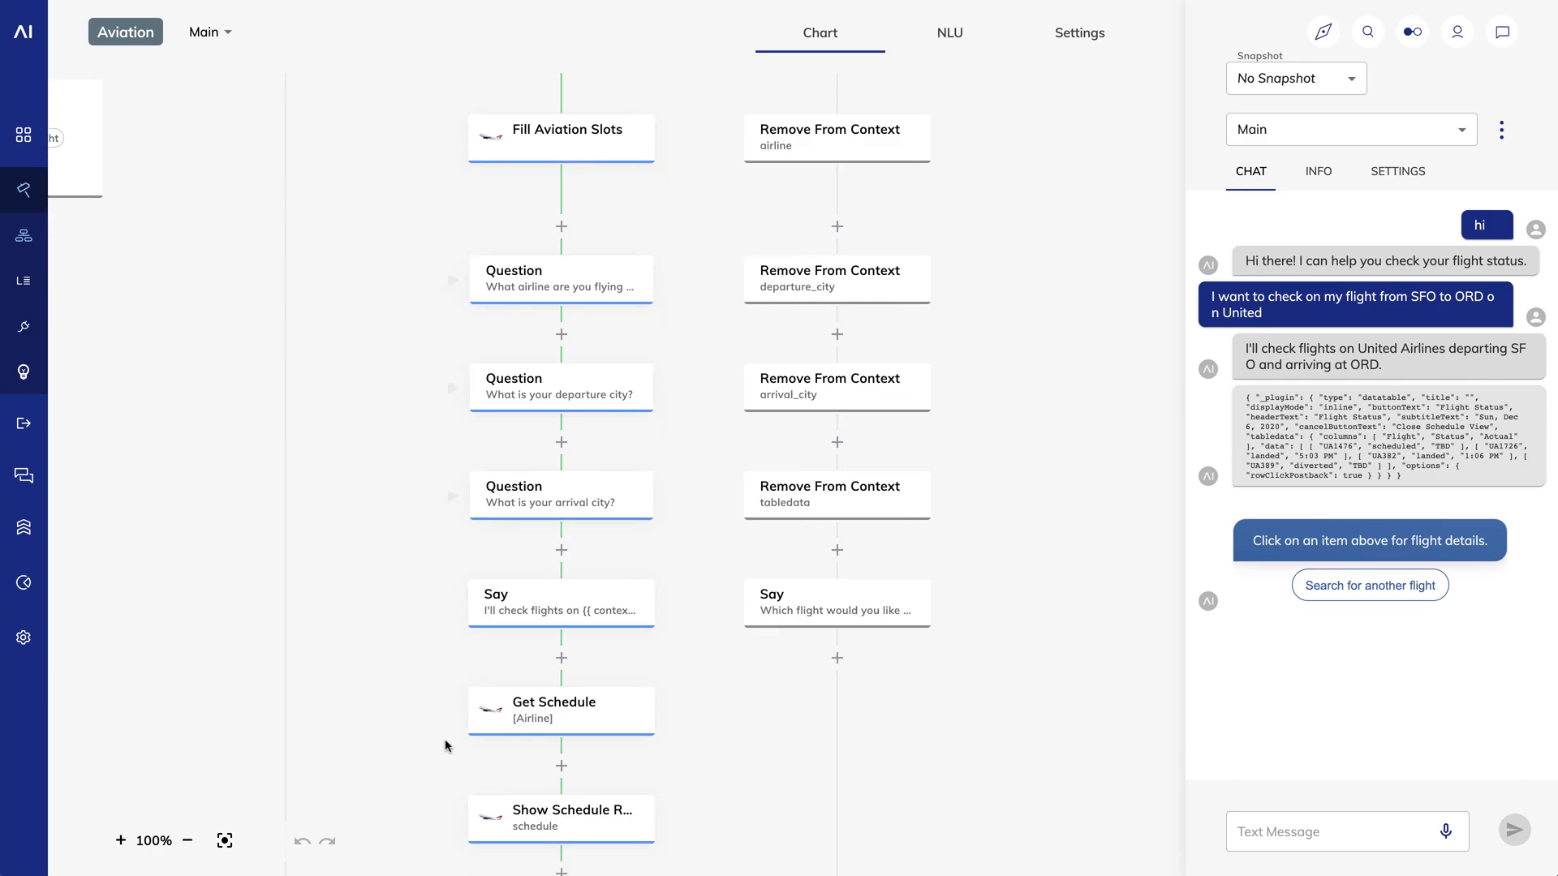
left_click(560, 502)
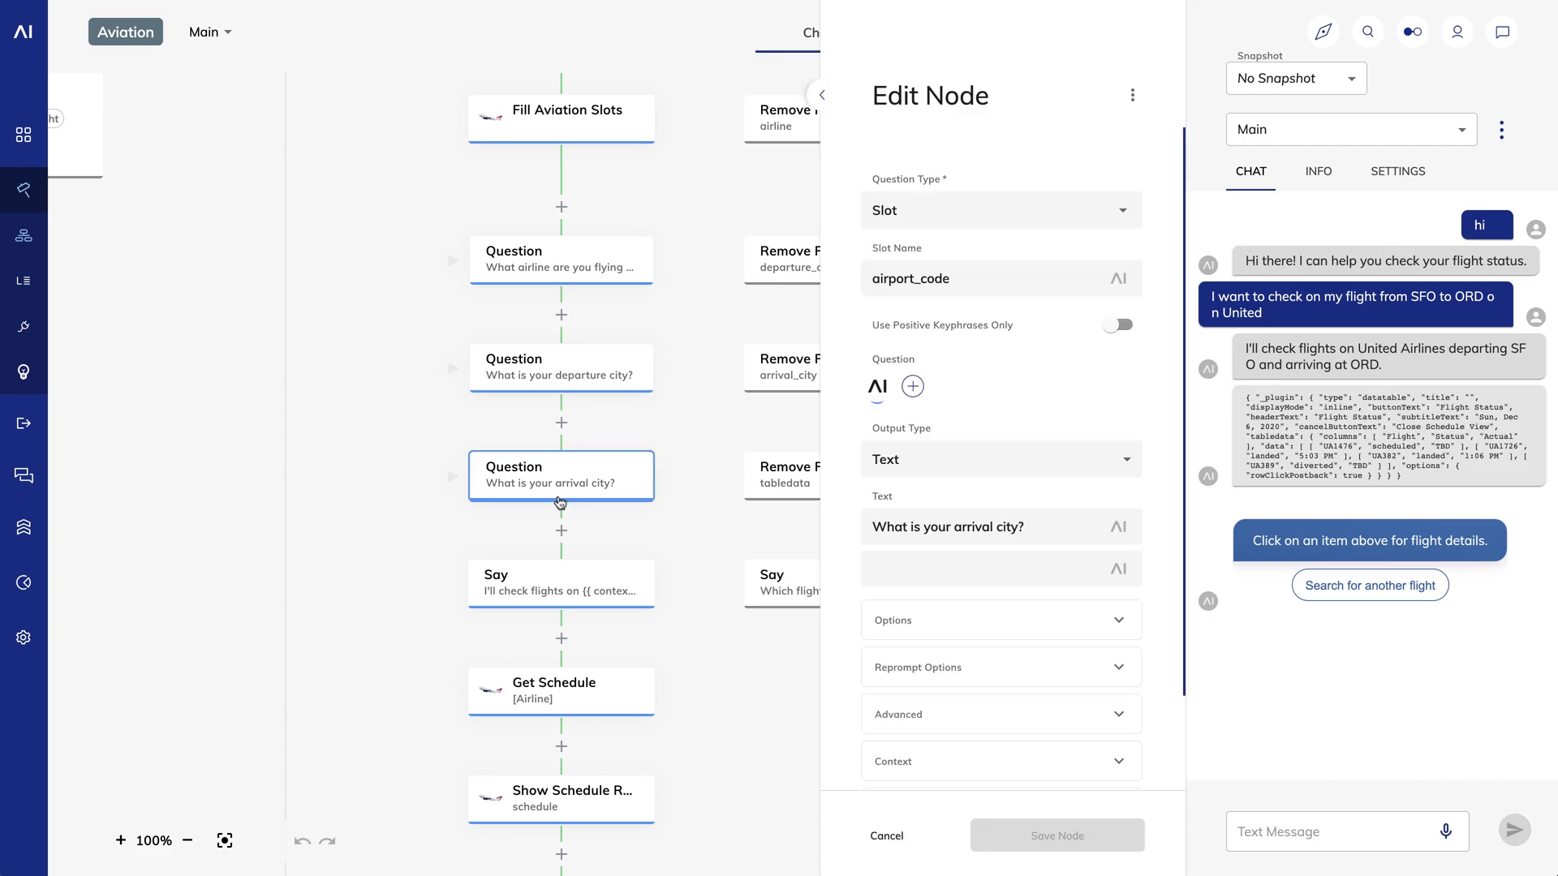
scroll(849, 631, "down", 2)
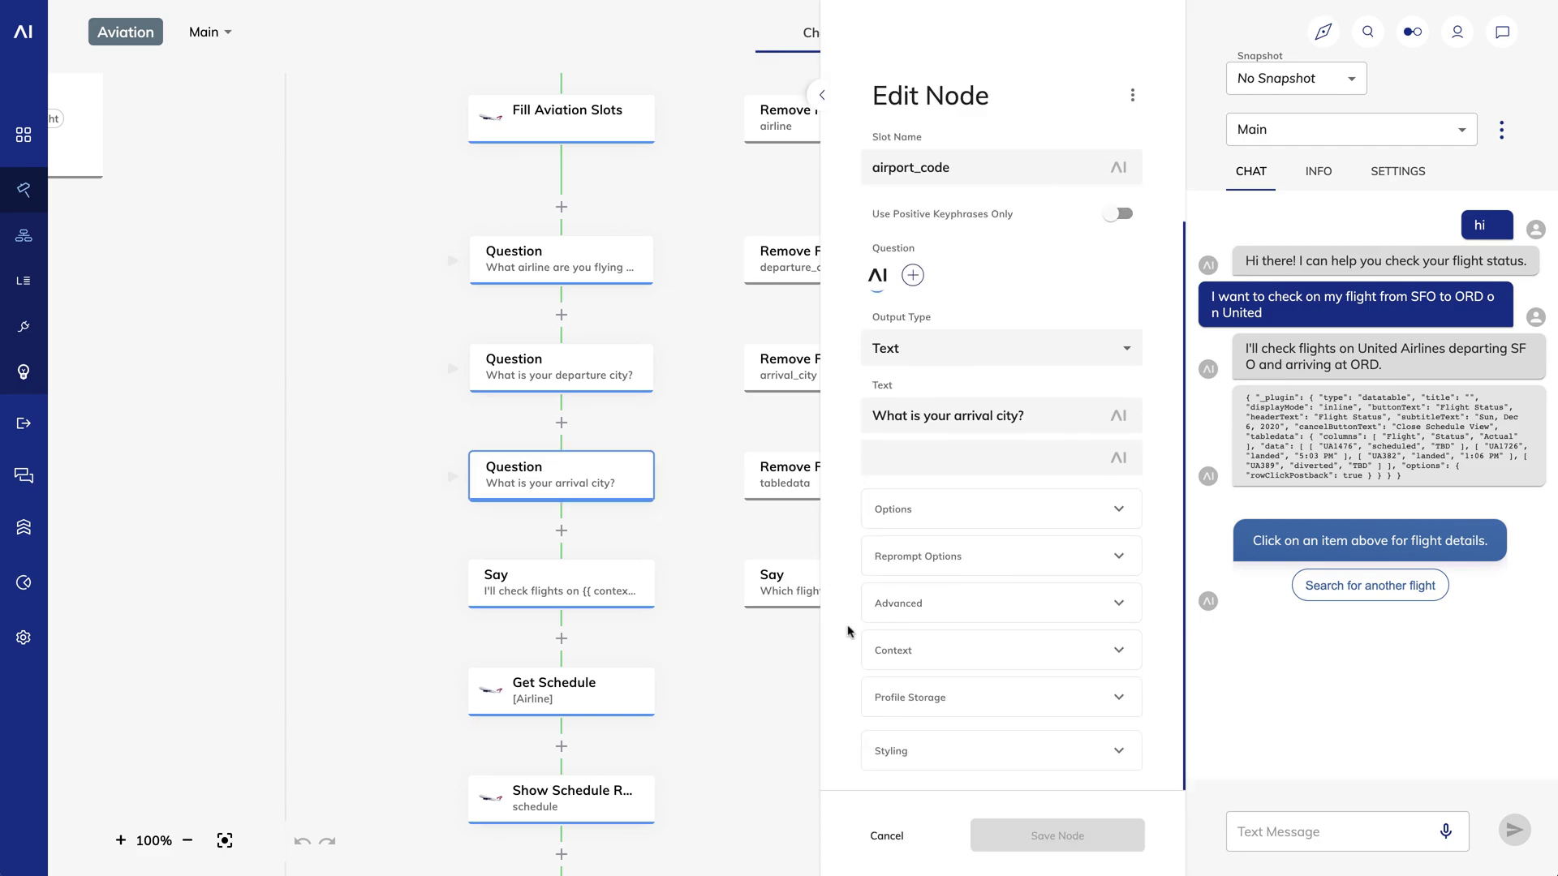
left_click(927, 657)
scroll(837, 728, "down", 3)
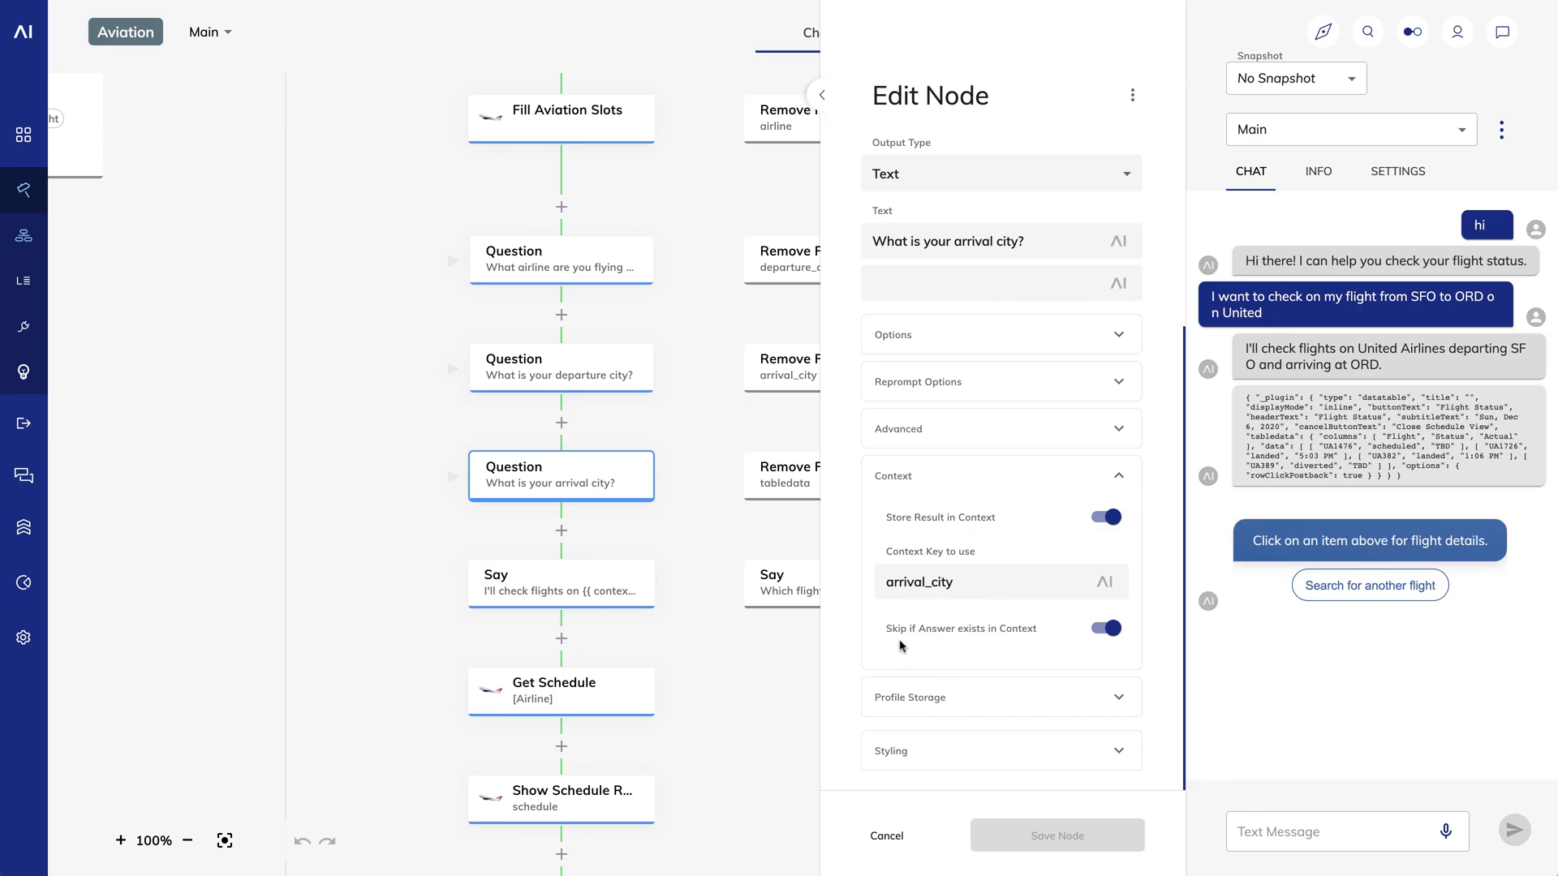
left_click(888, 841)
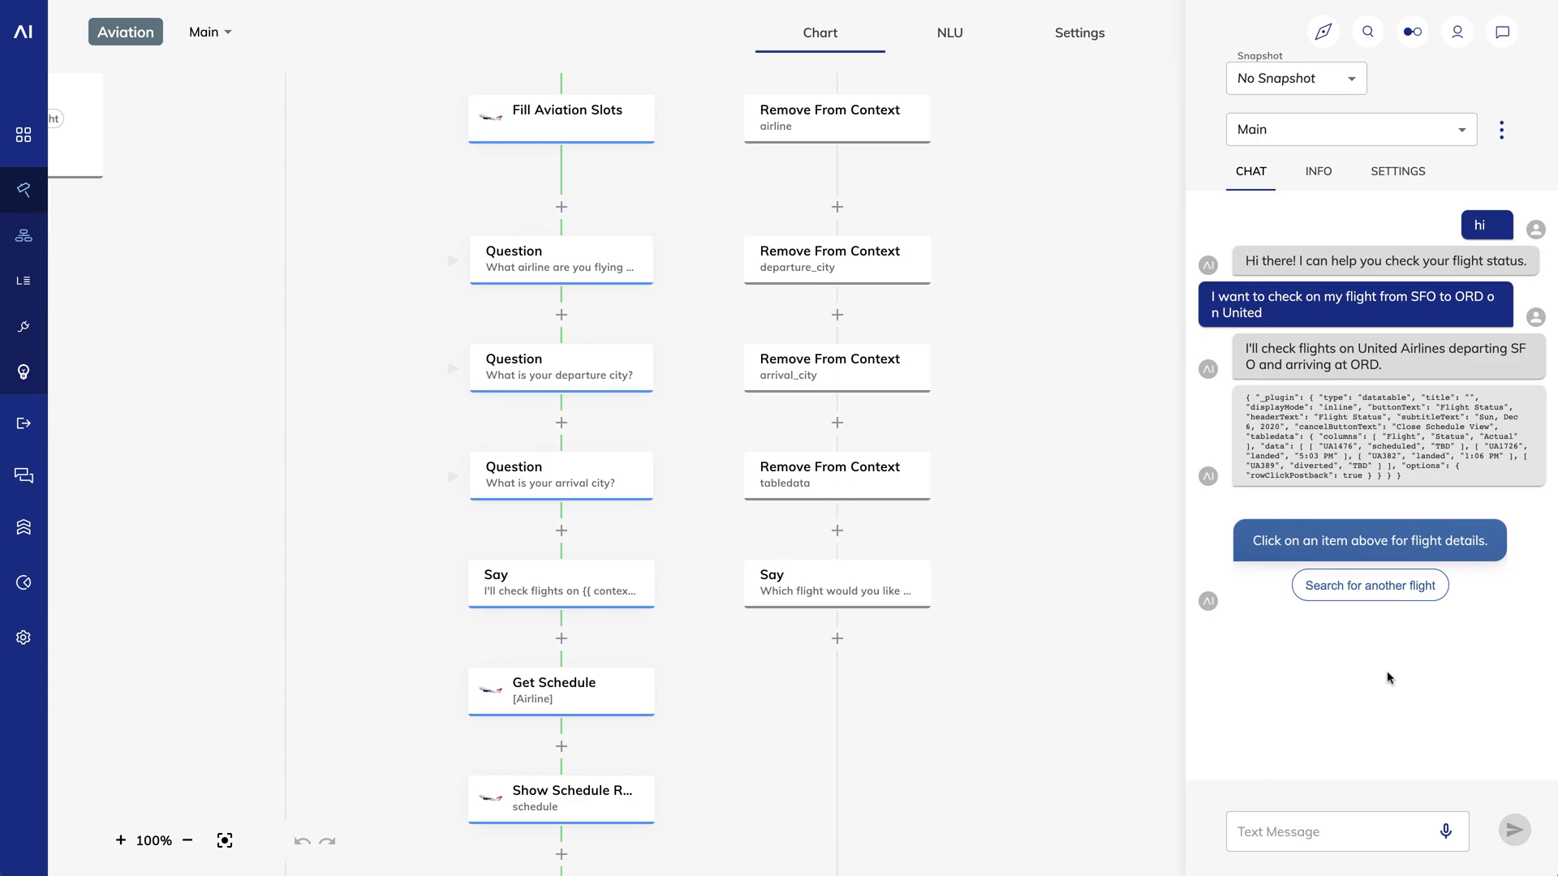
In the test chat, send 'hi', then 'I want to check my flight from SFO on United', then 'ORD'
left_click(1314, 832)
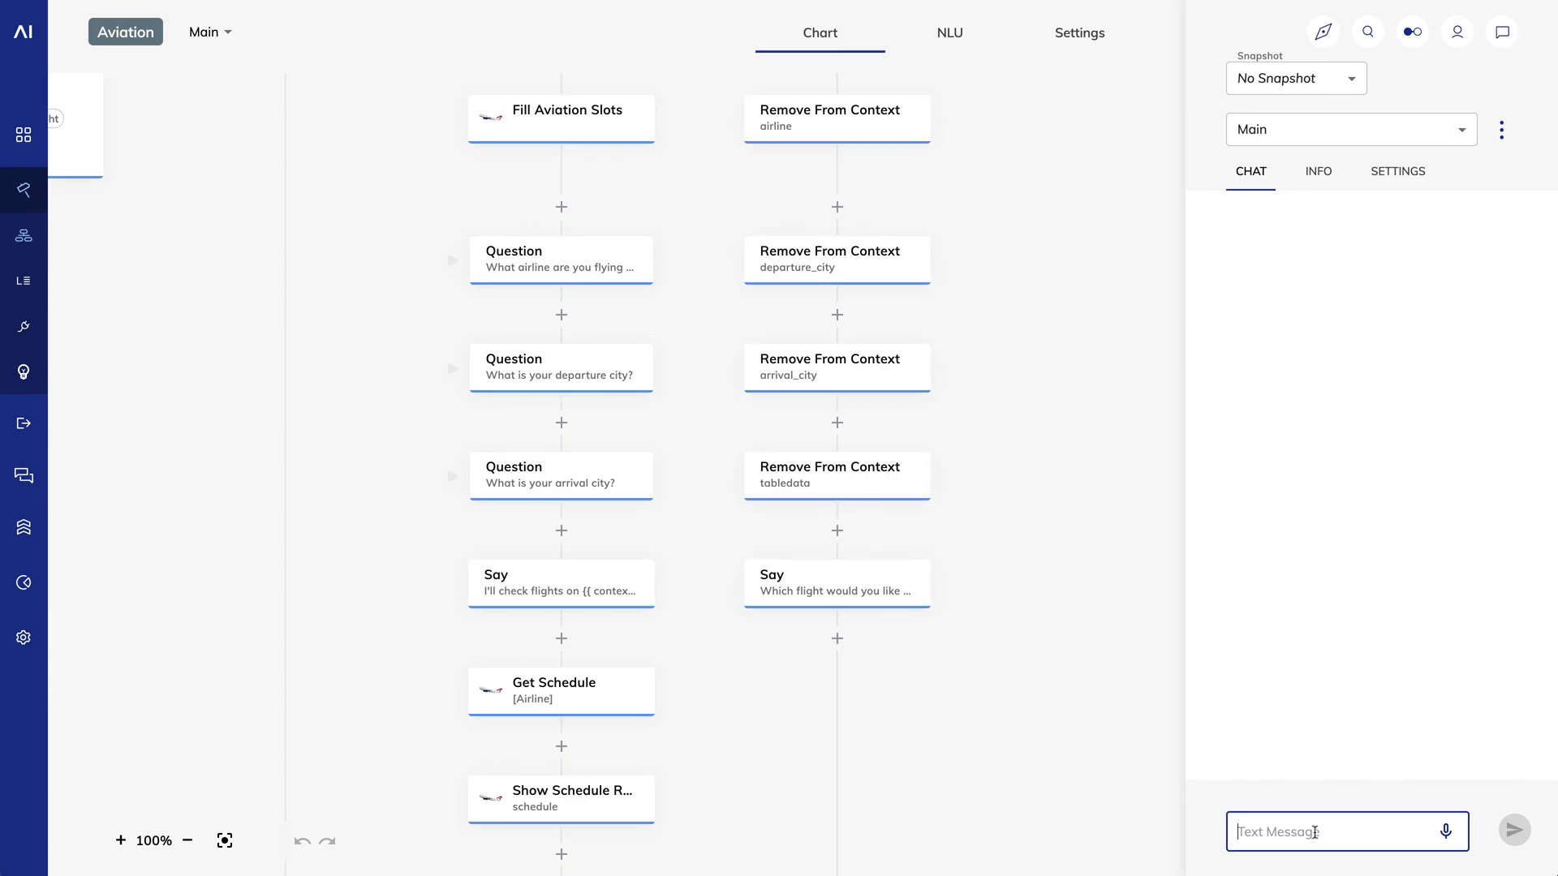
type("hi")
key("Return")
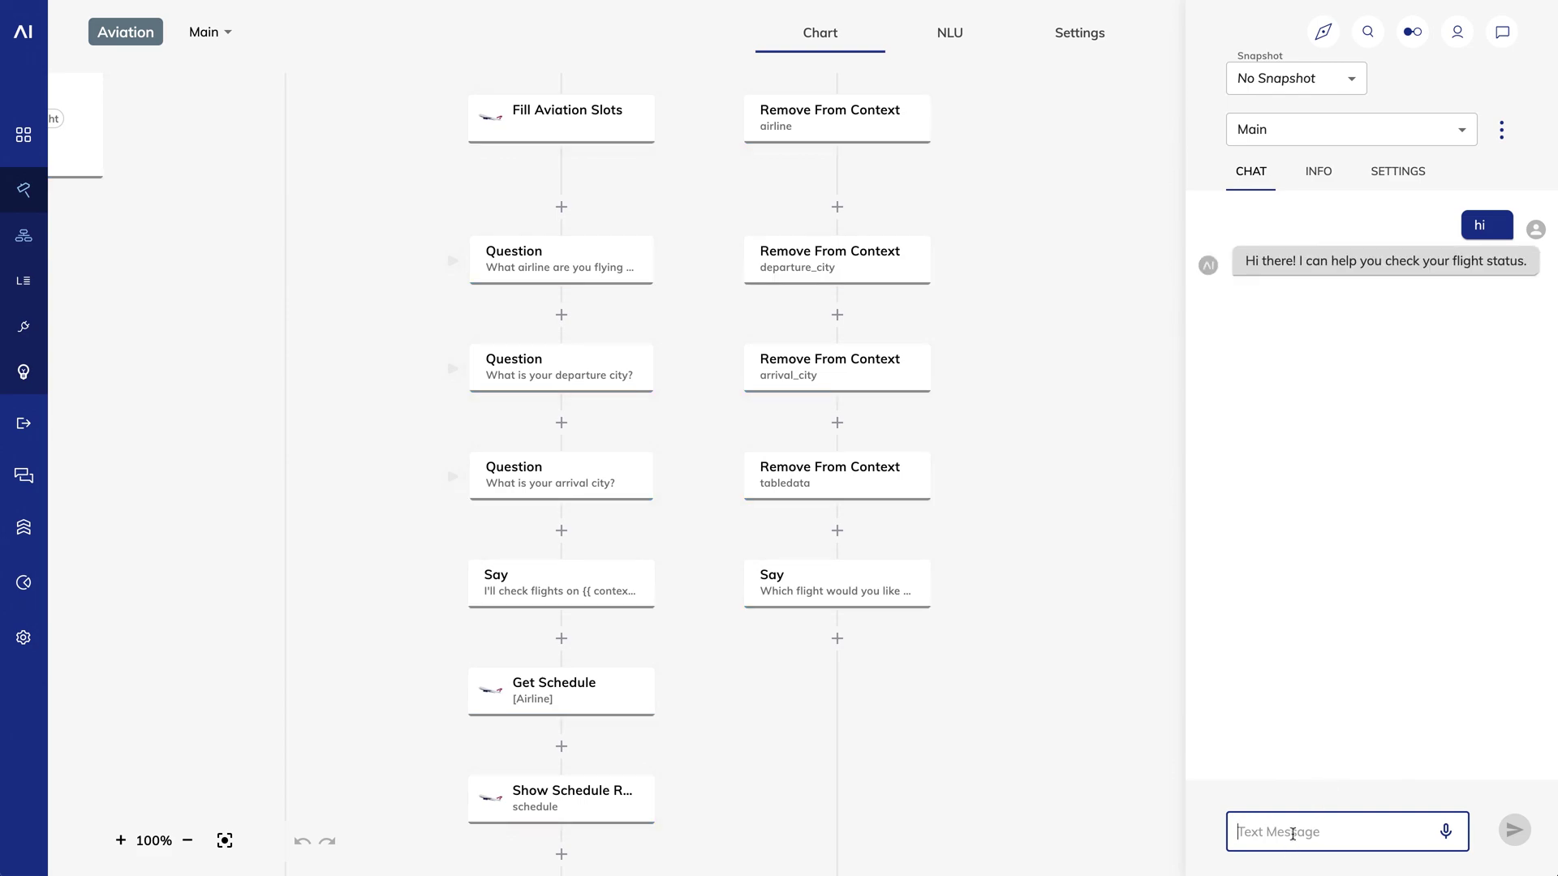
type("I wa")
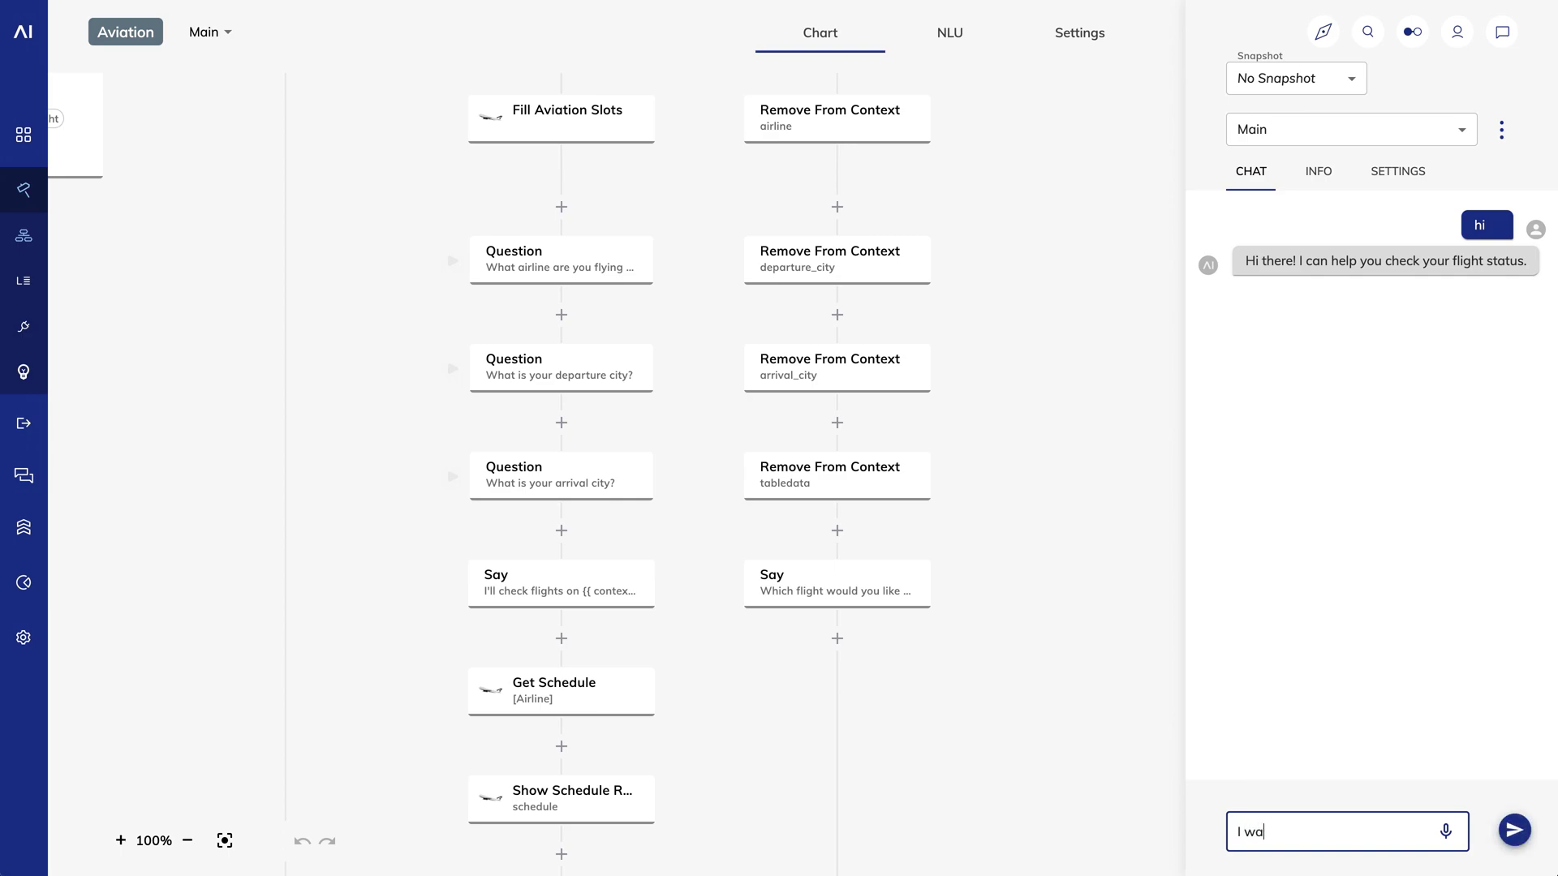
type("nt to check my flight from SFO")
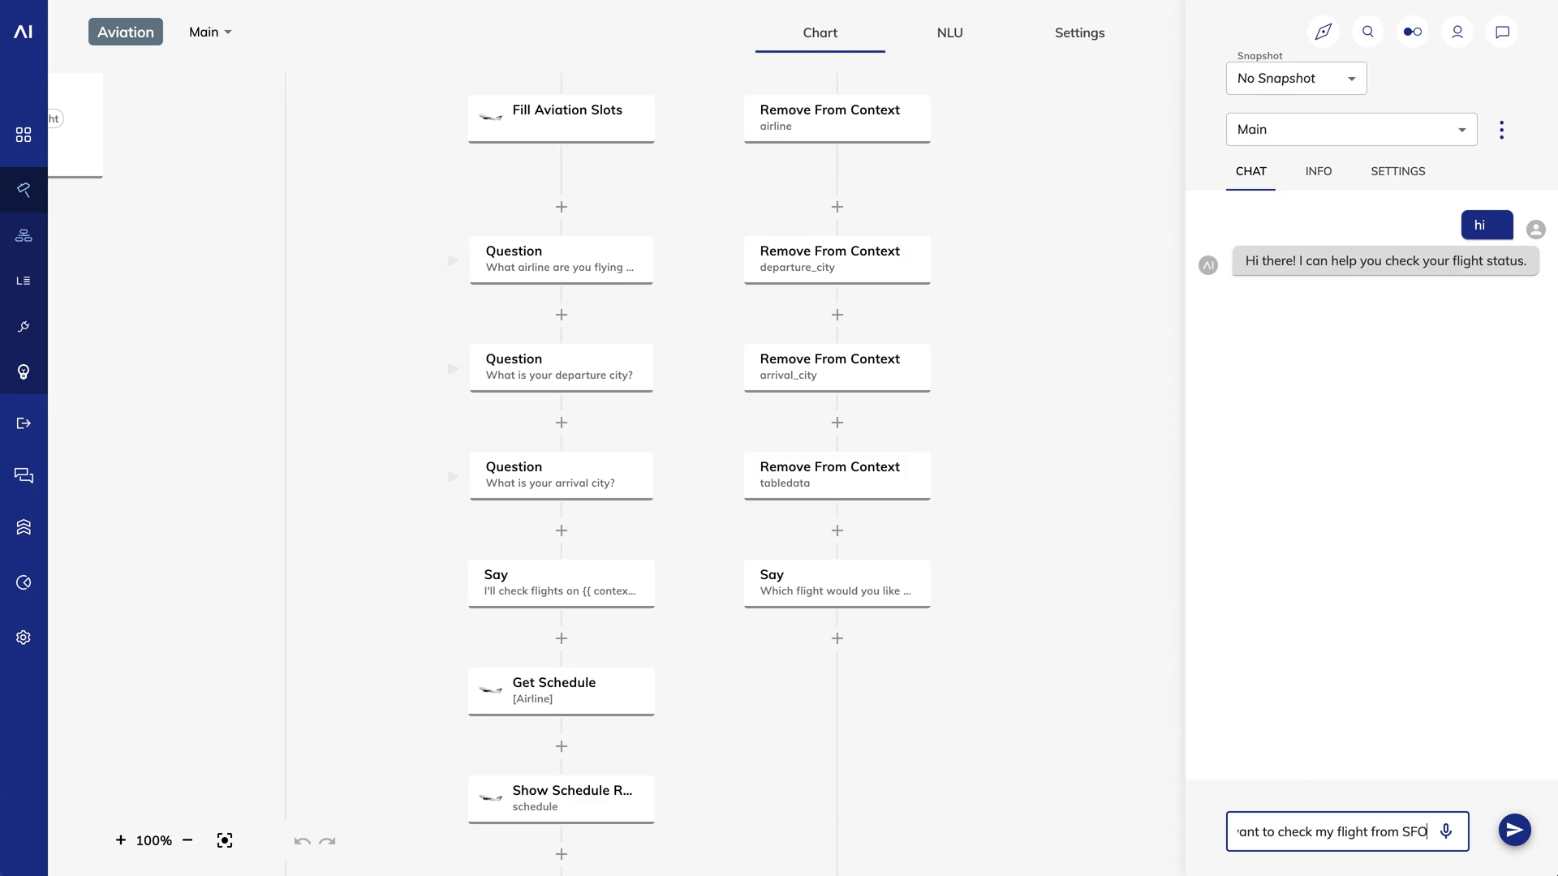
type(" on United")
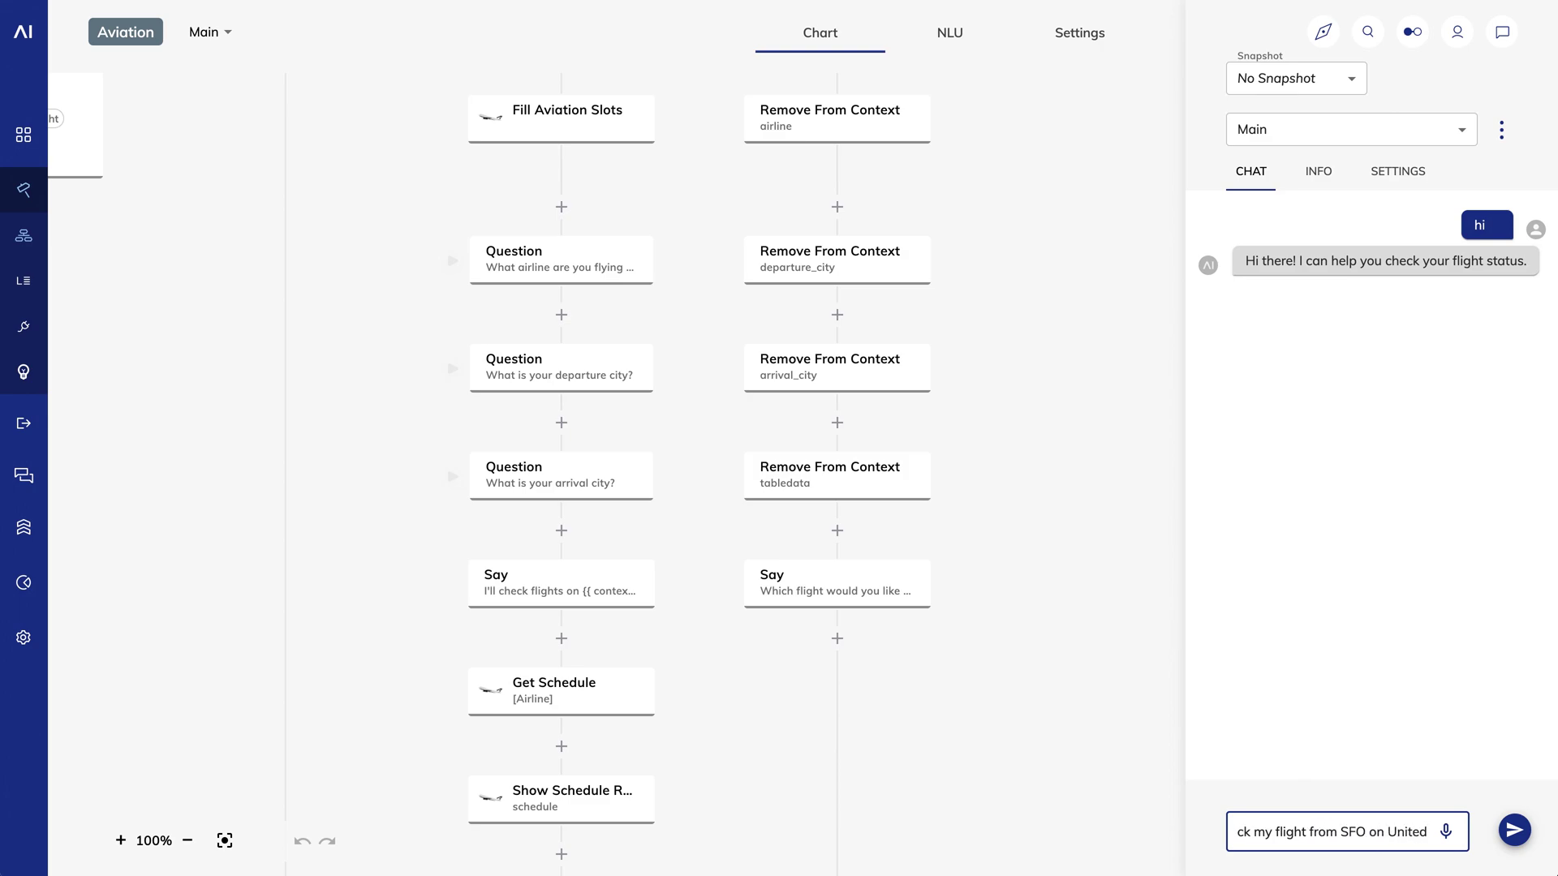
key("Return")
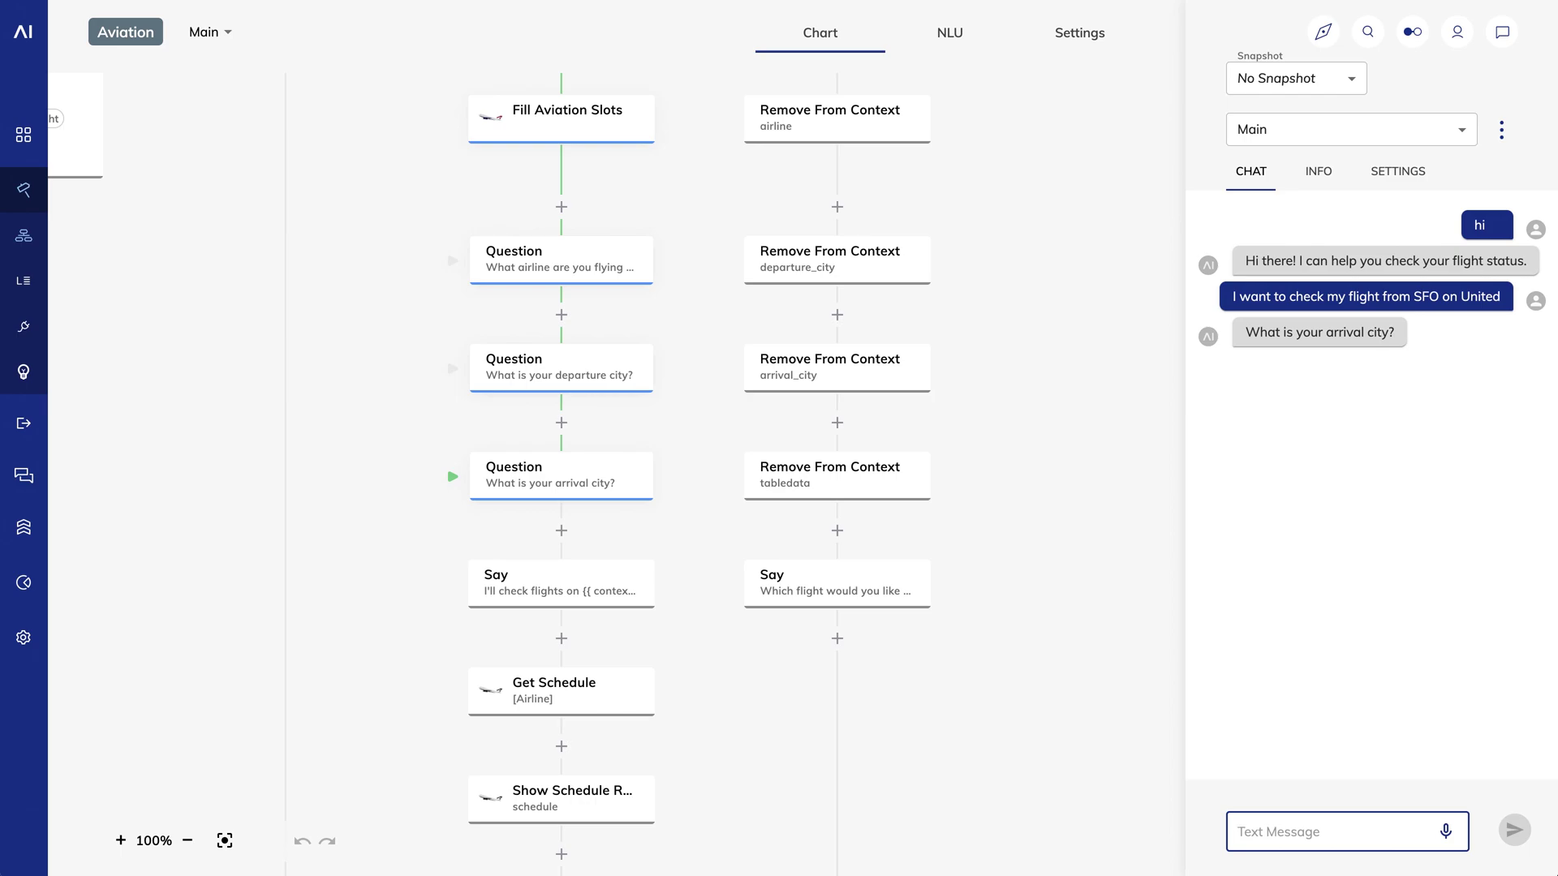
type("ORD")
key("Return")
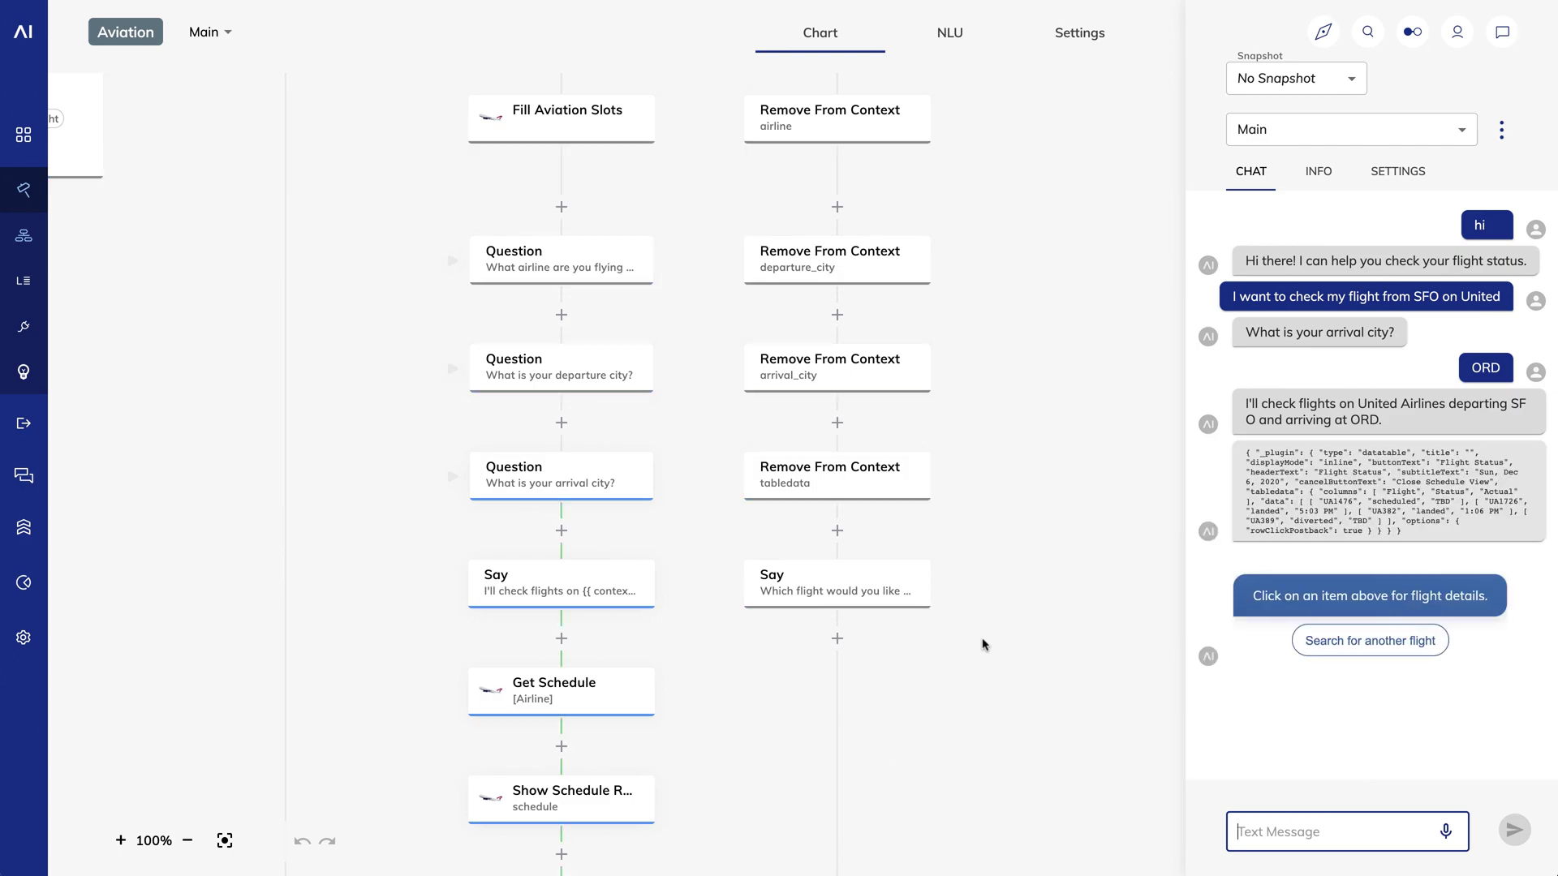
Compare the flight-check Say node with the INFO > Context values, then open Get Schedule's settings
scroll(713, 722, "down", 3)
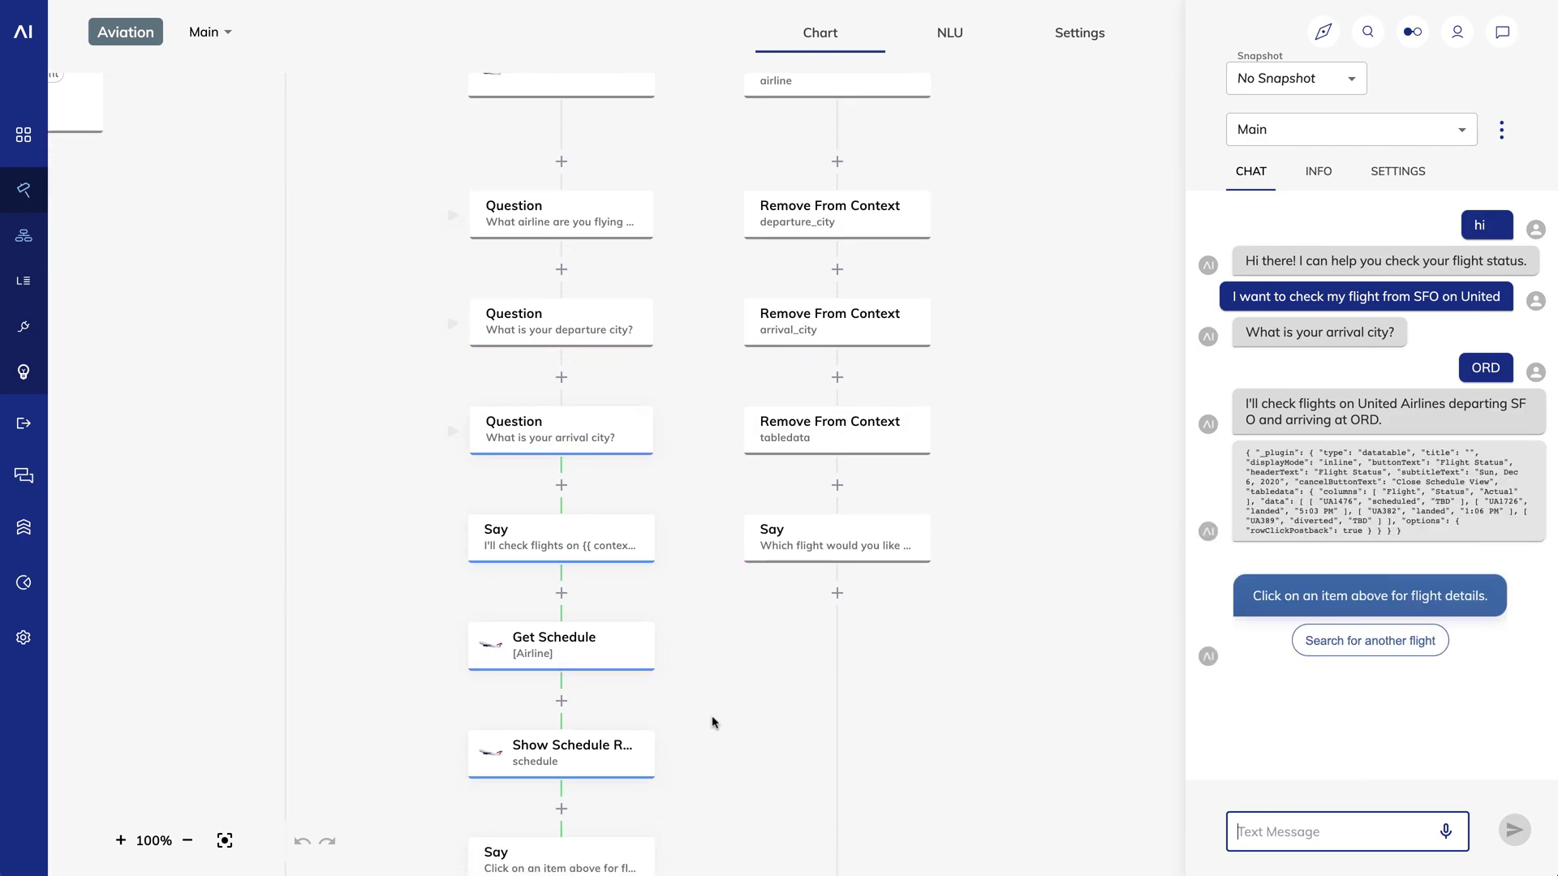
left_click(534, 417)
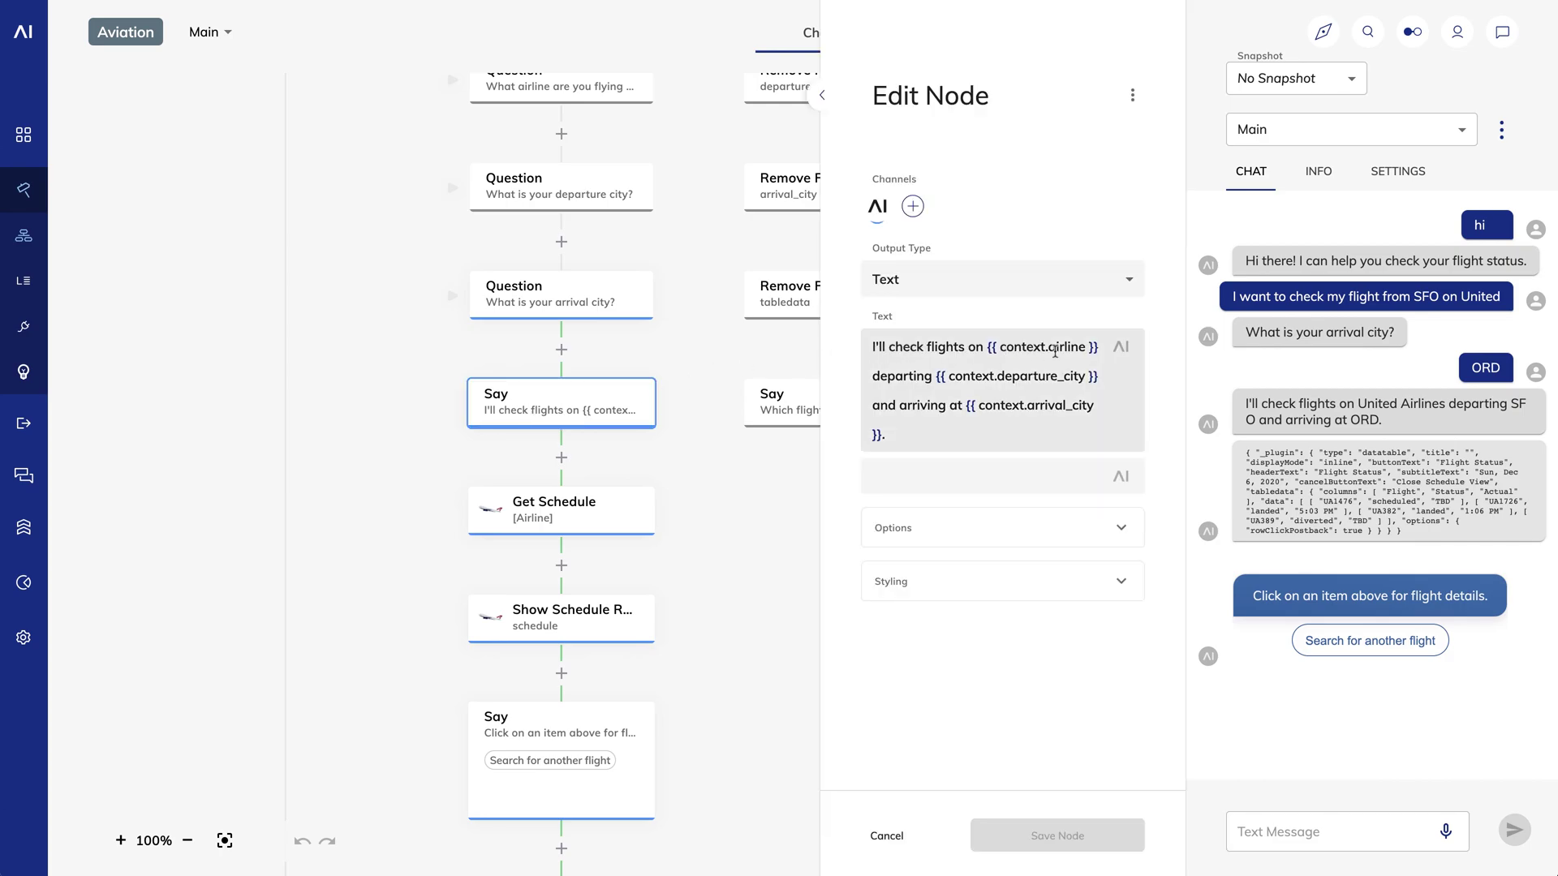
left_click(1318, 171)
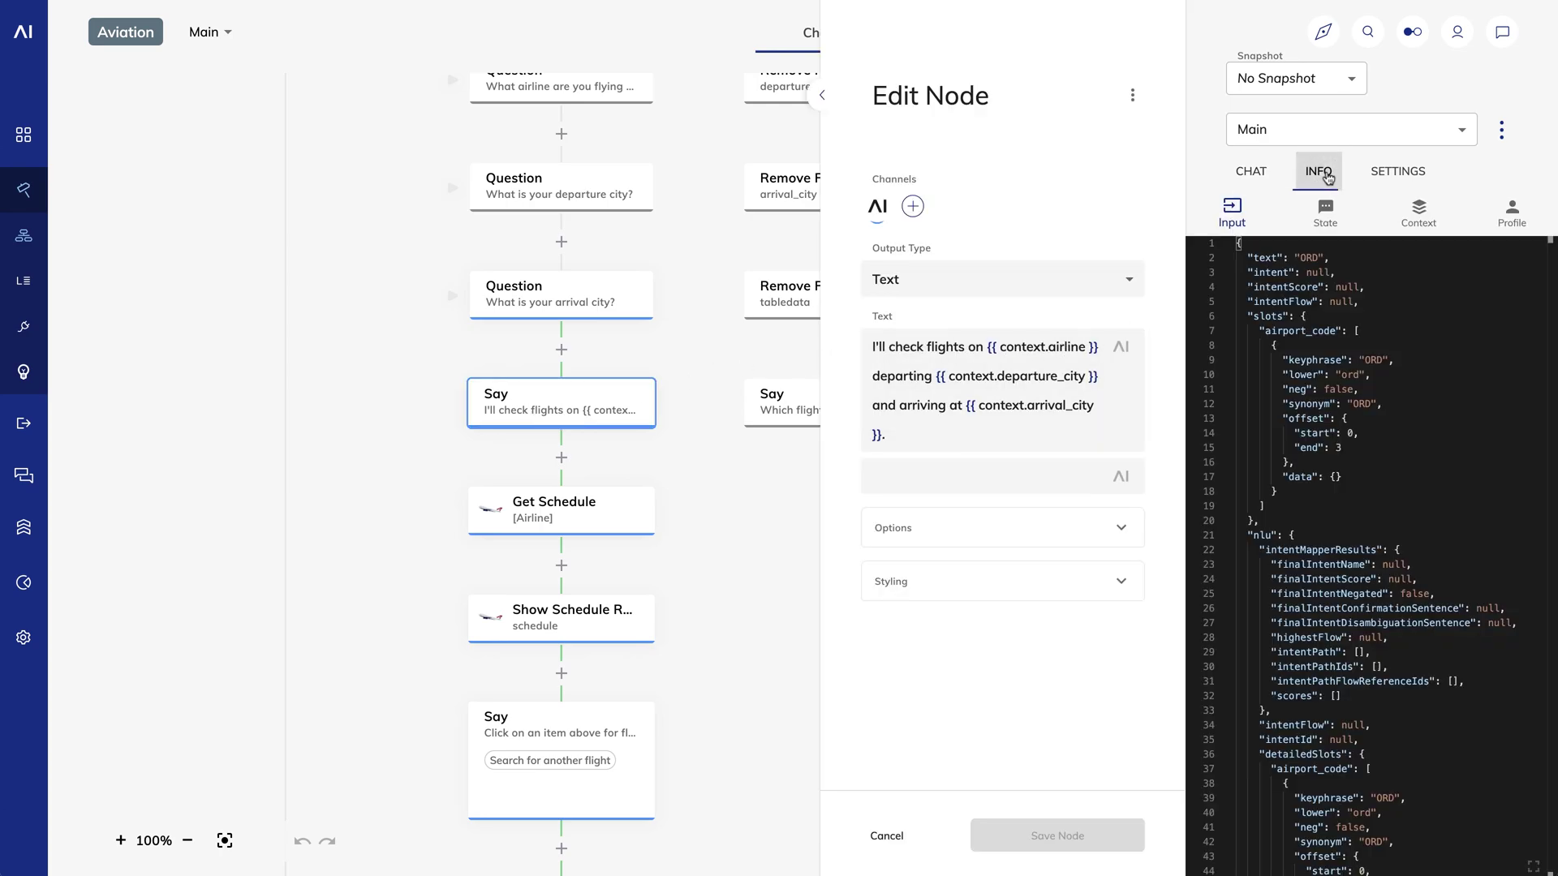
left_click(1418, 211)
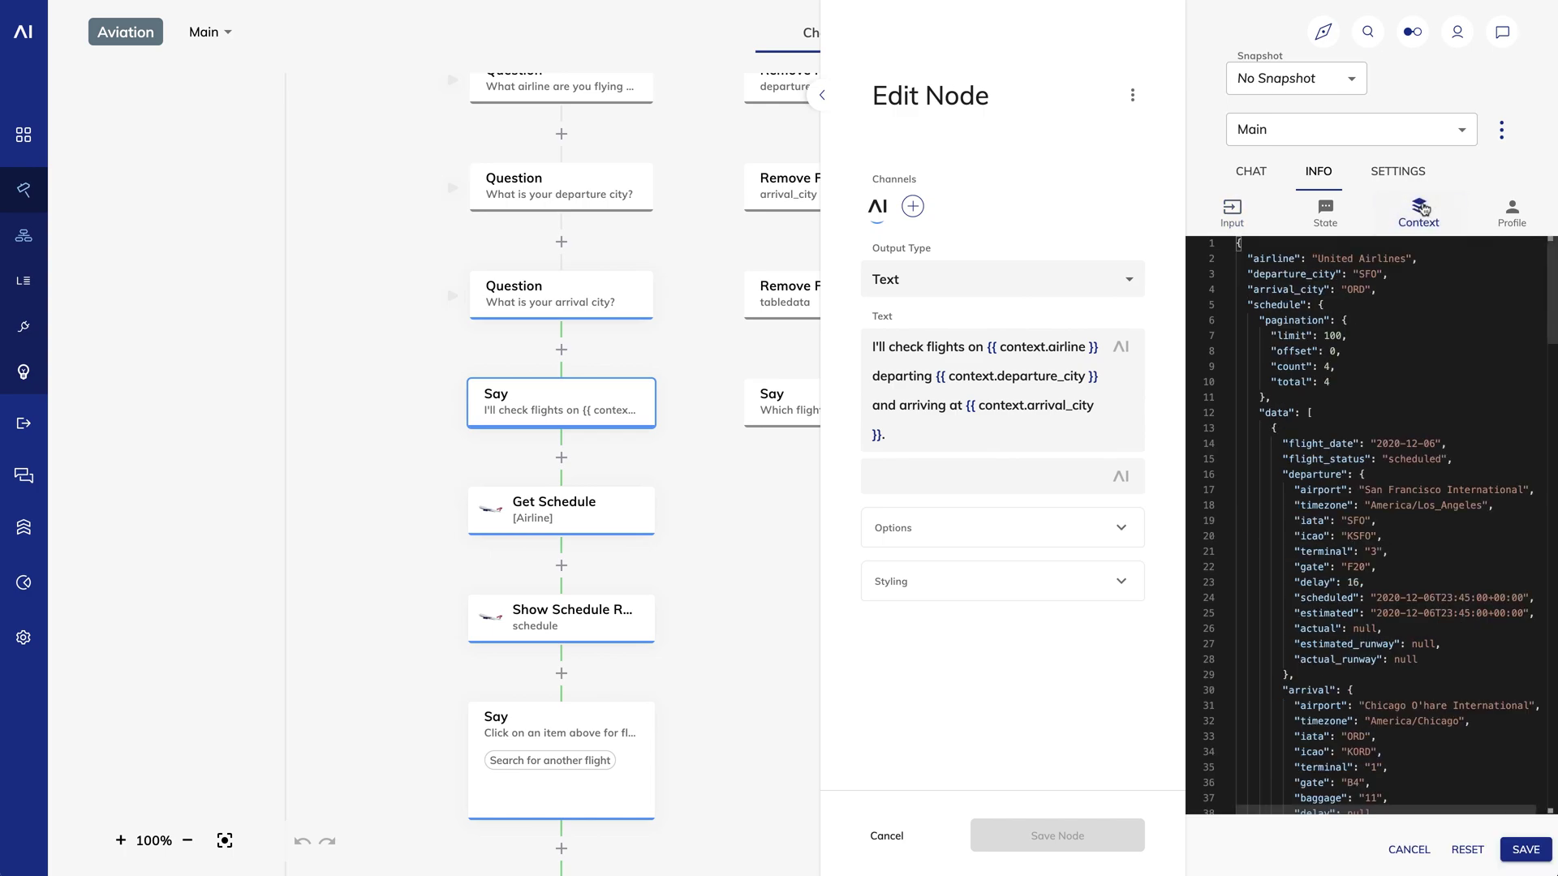
left_click(1250, 255)
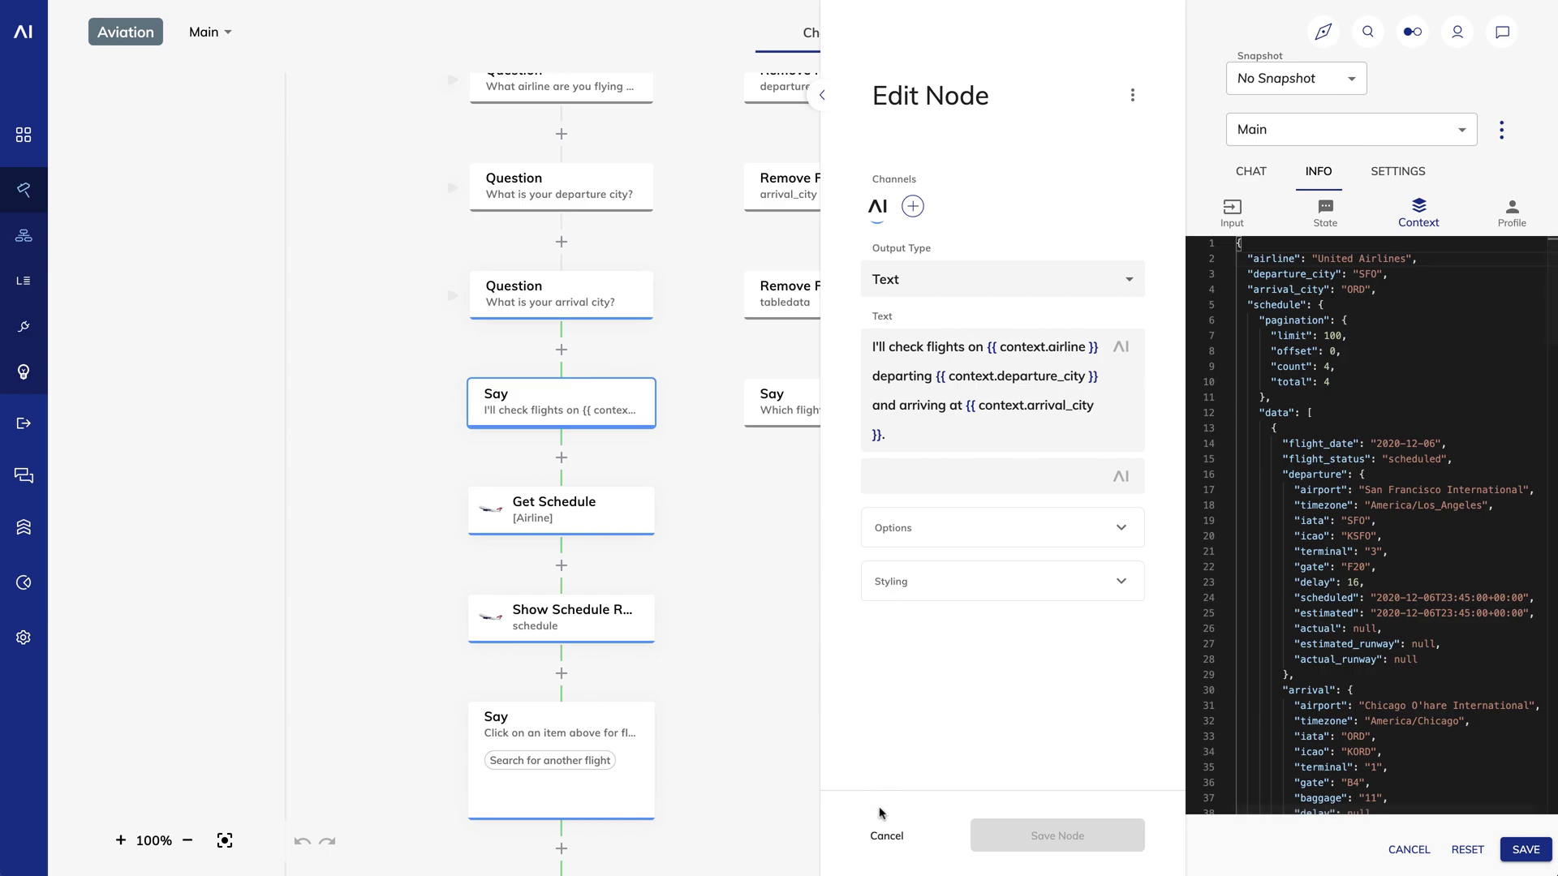
left_click(887, 835)
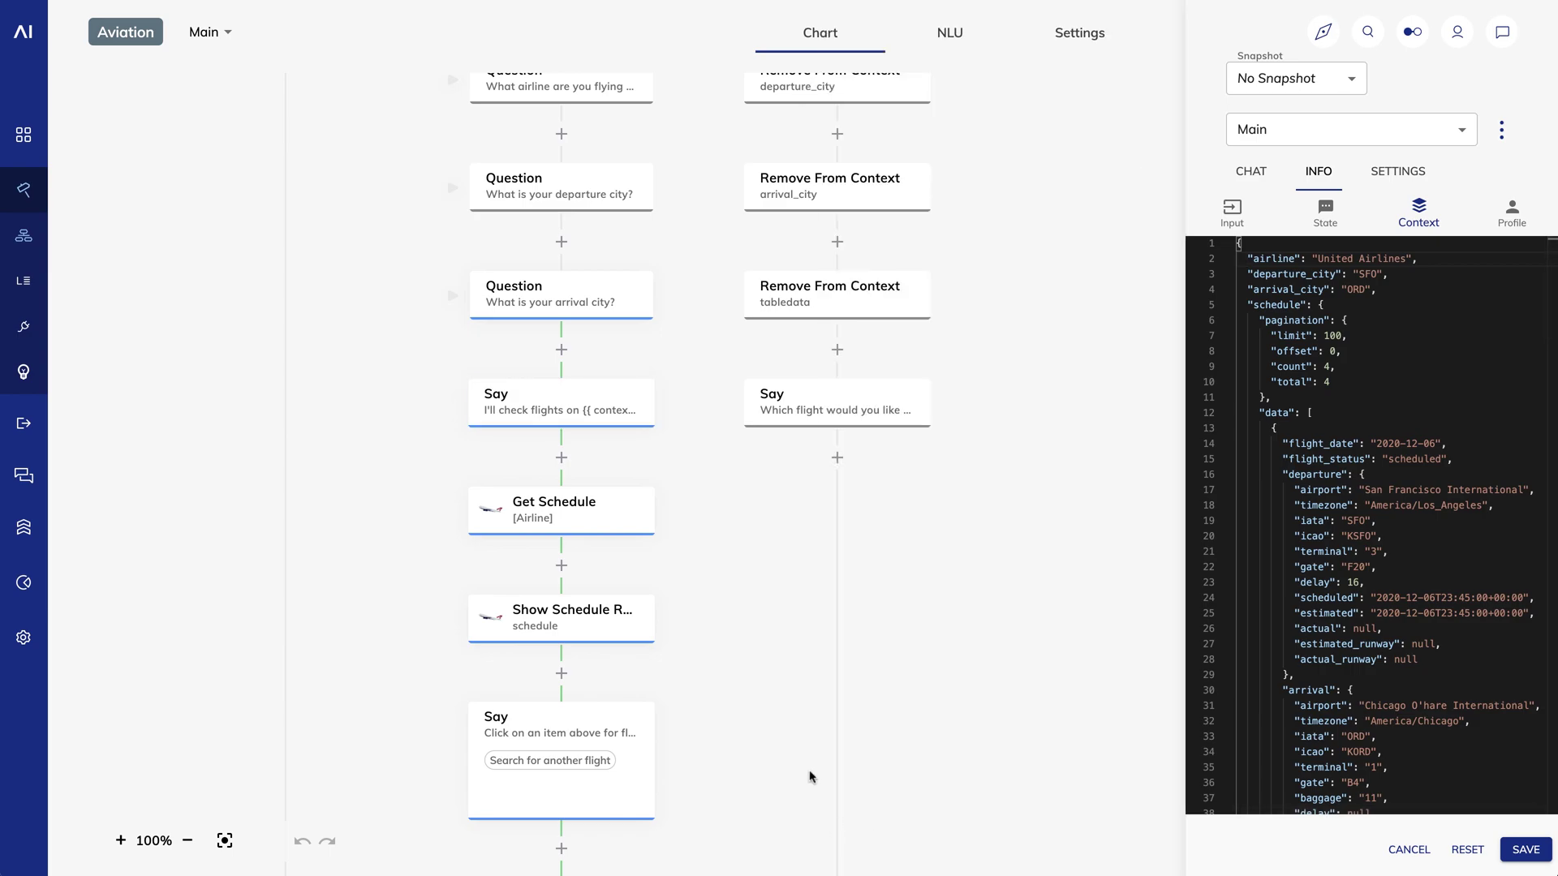
left_click(573, 524)
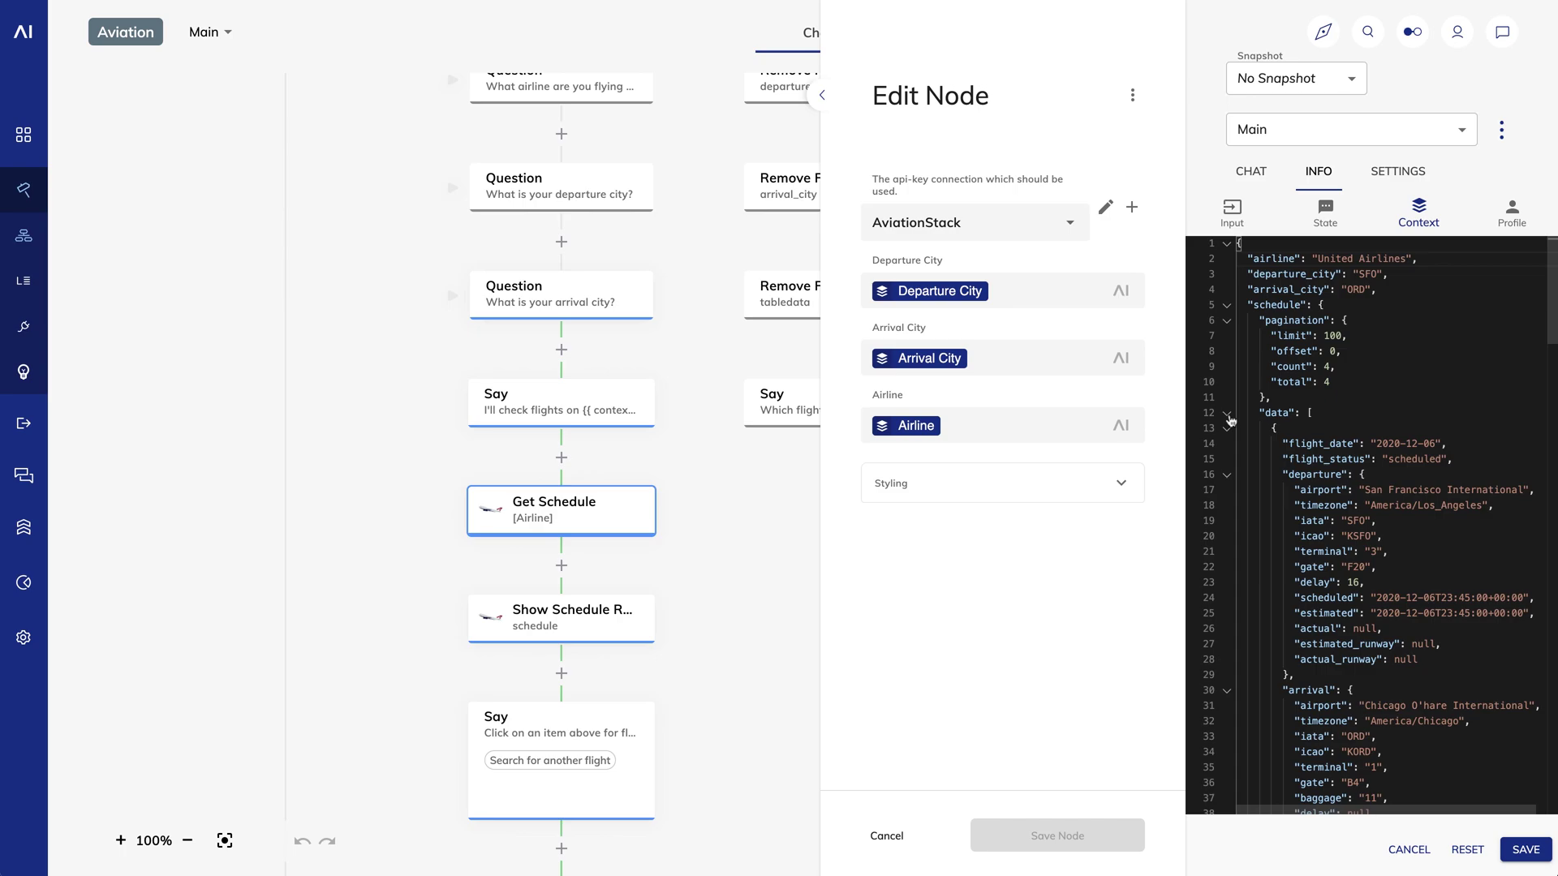
Check Get Schedule's AviationStack connection list, then cancel the node's settings unsaved
left_click(1071, 231)
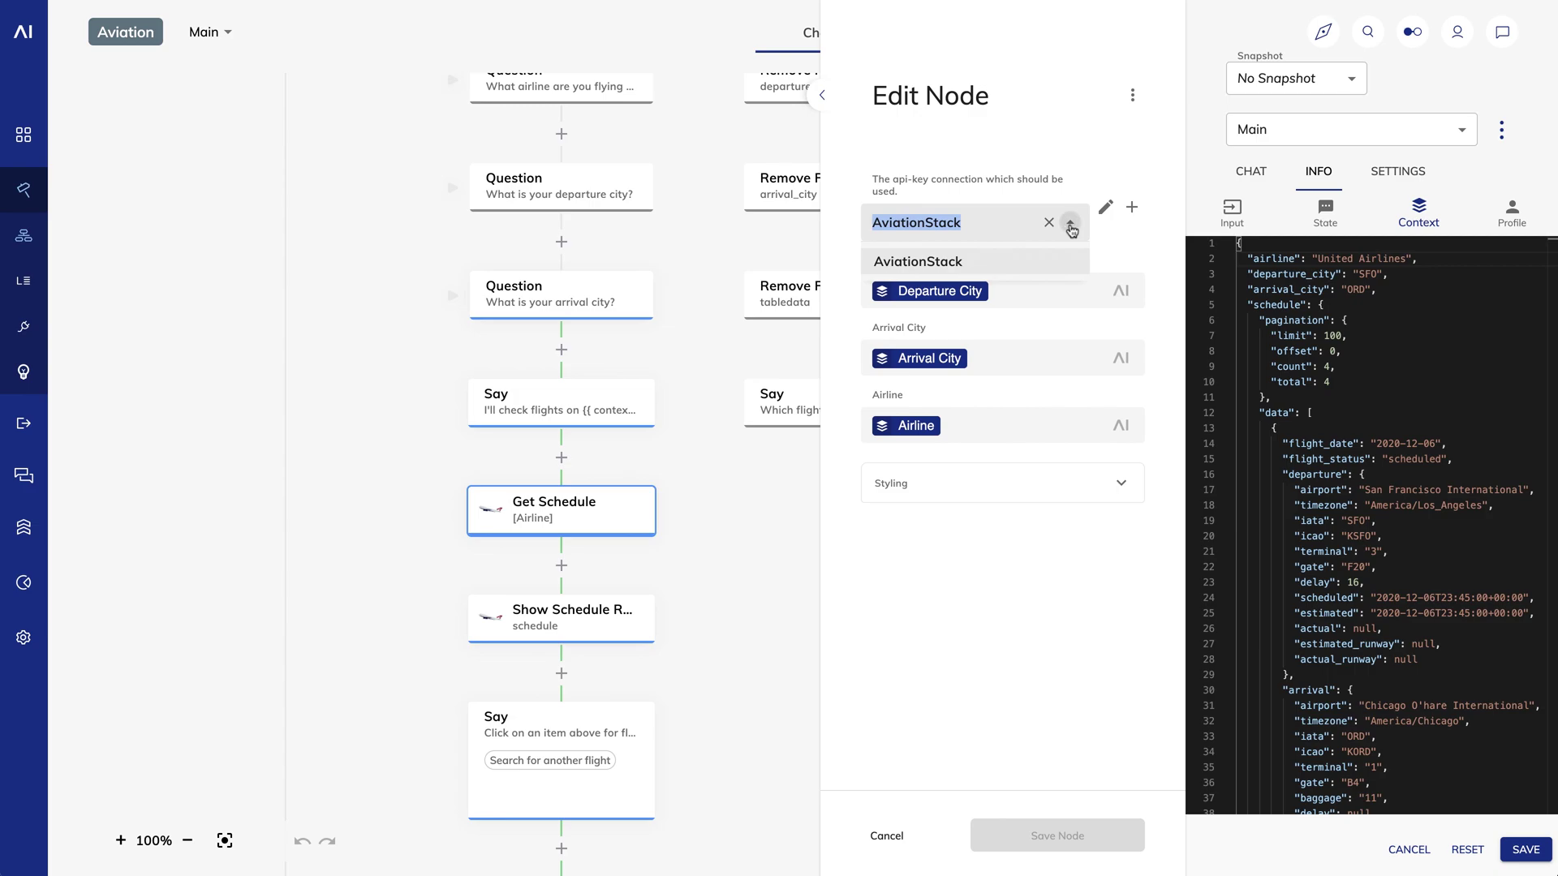
left_click(1126, 238)
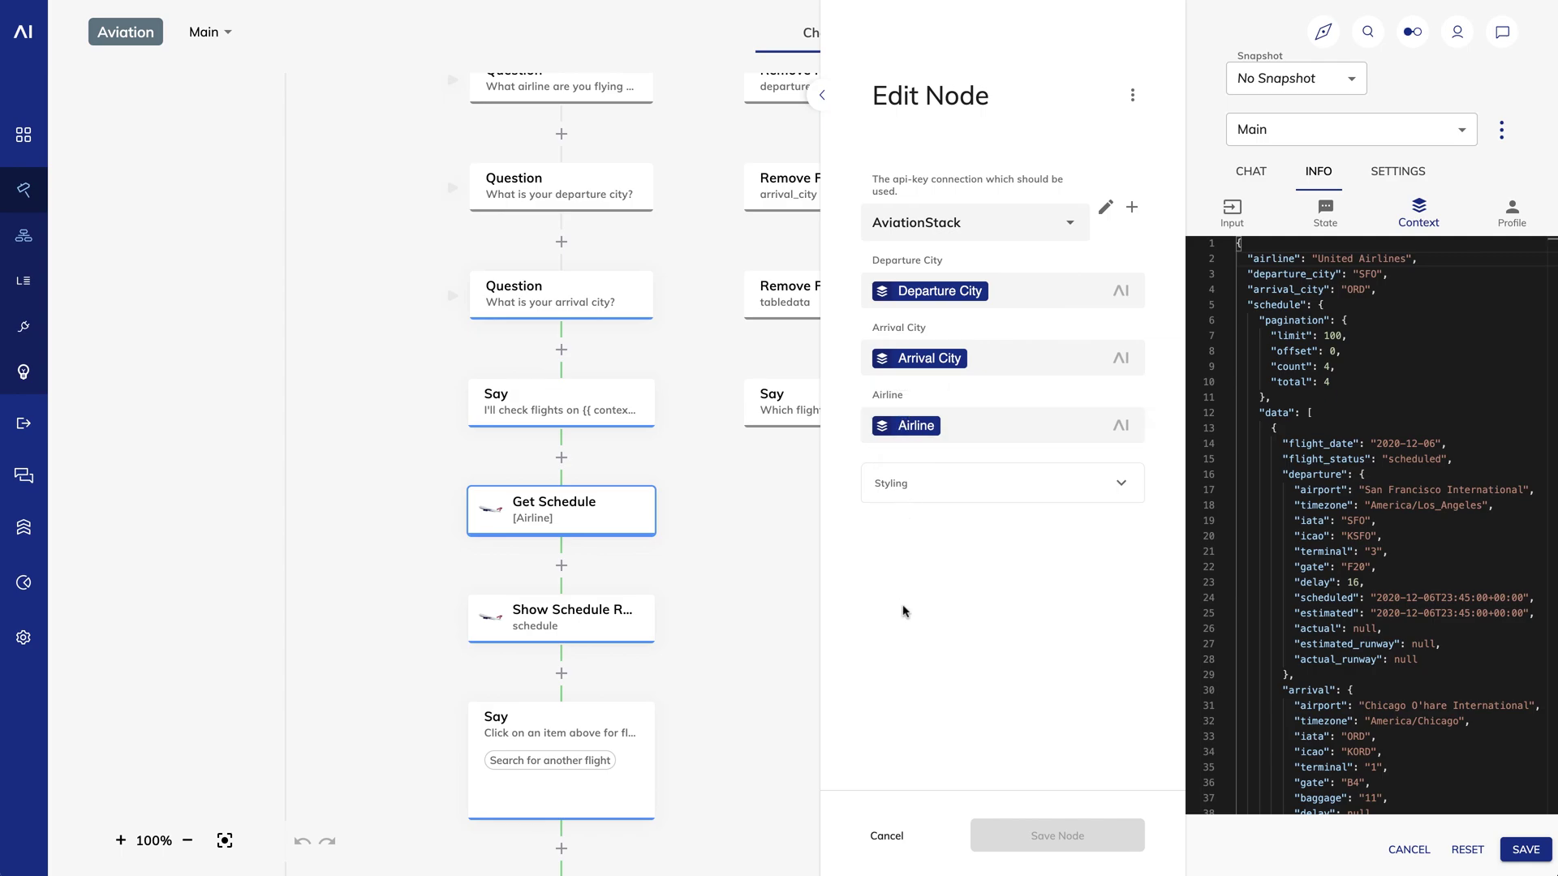
left_click(897, 840)
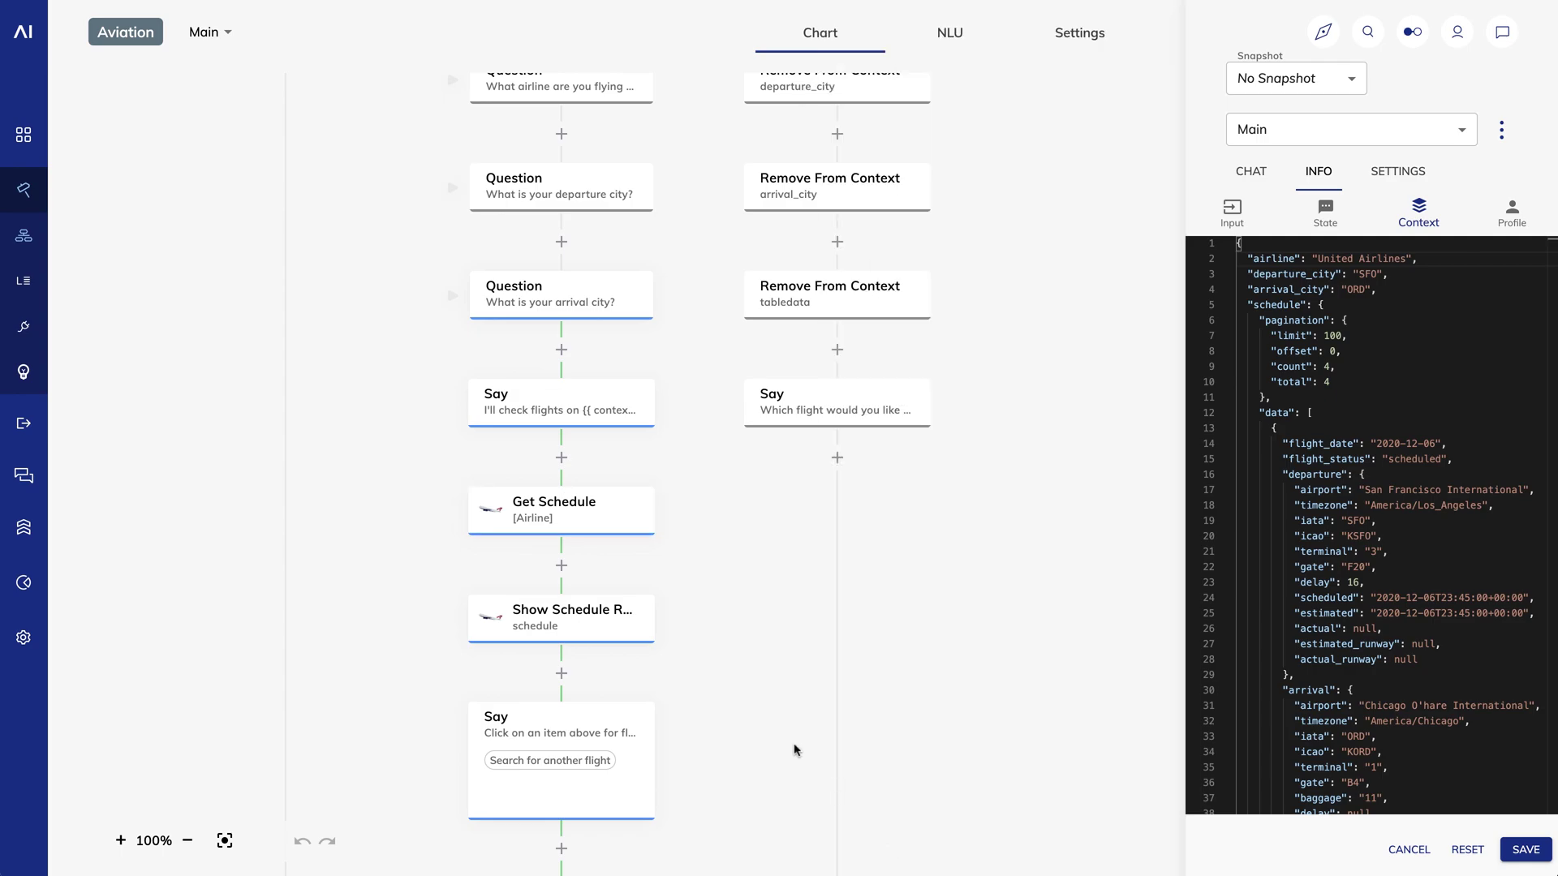
Check Show Schedule Results' Schedule Store 'schedule', cancel it, and scroll back through the CHAT conversation
left_click(602, 634)
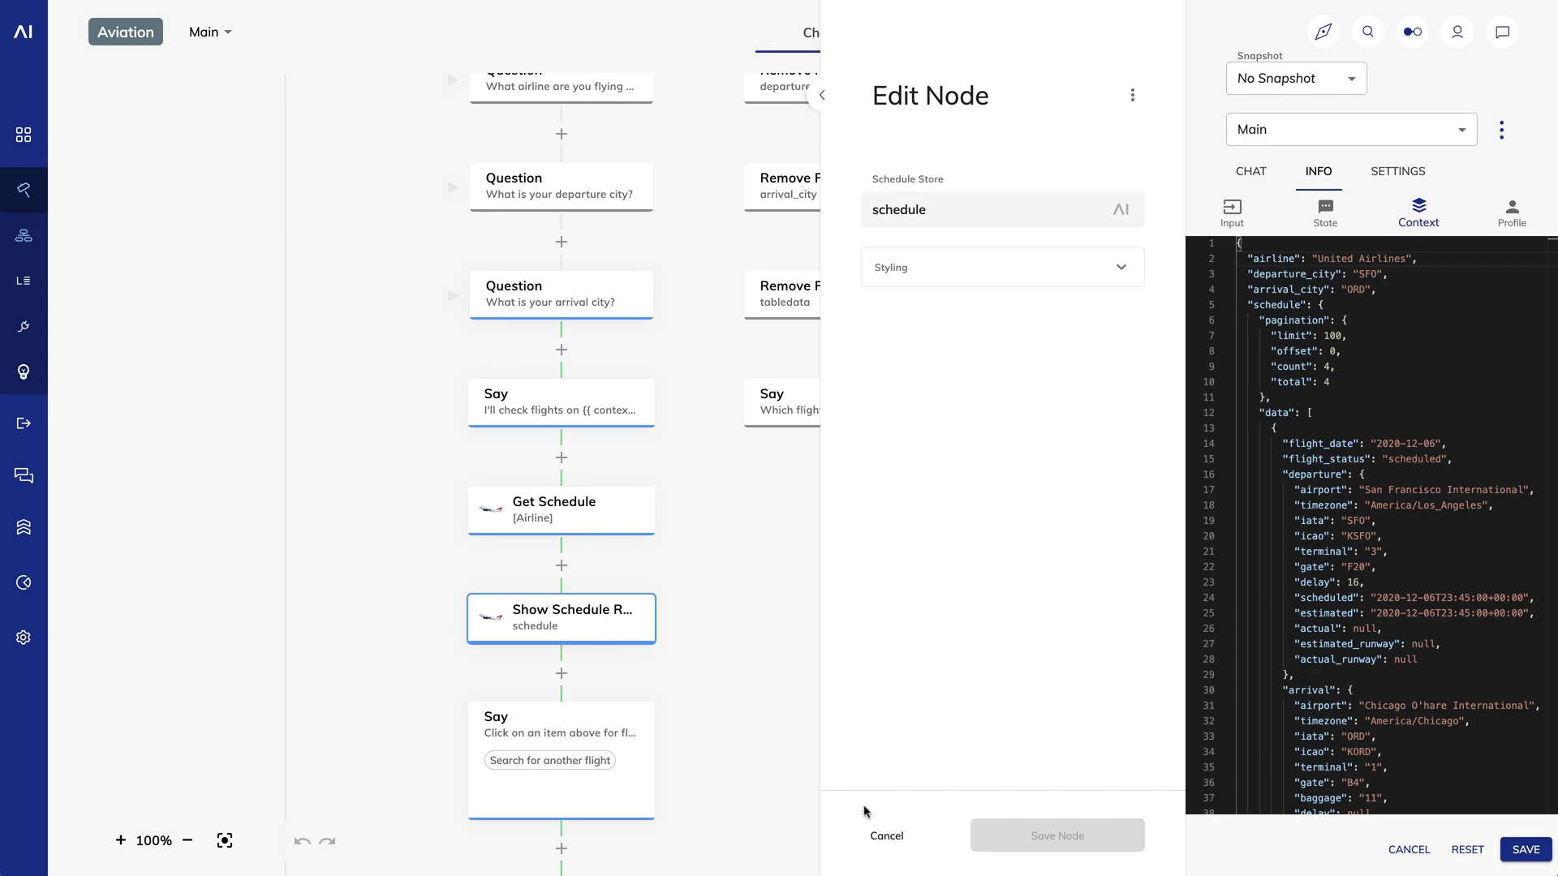
left_click(885, 836)
left_click(1251, 171)
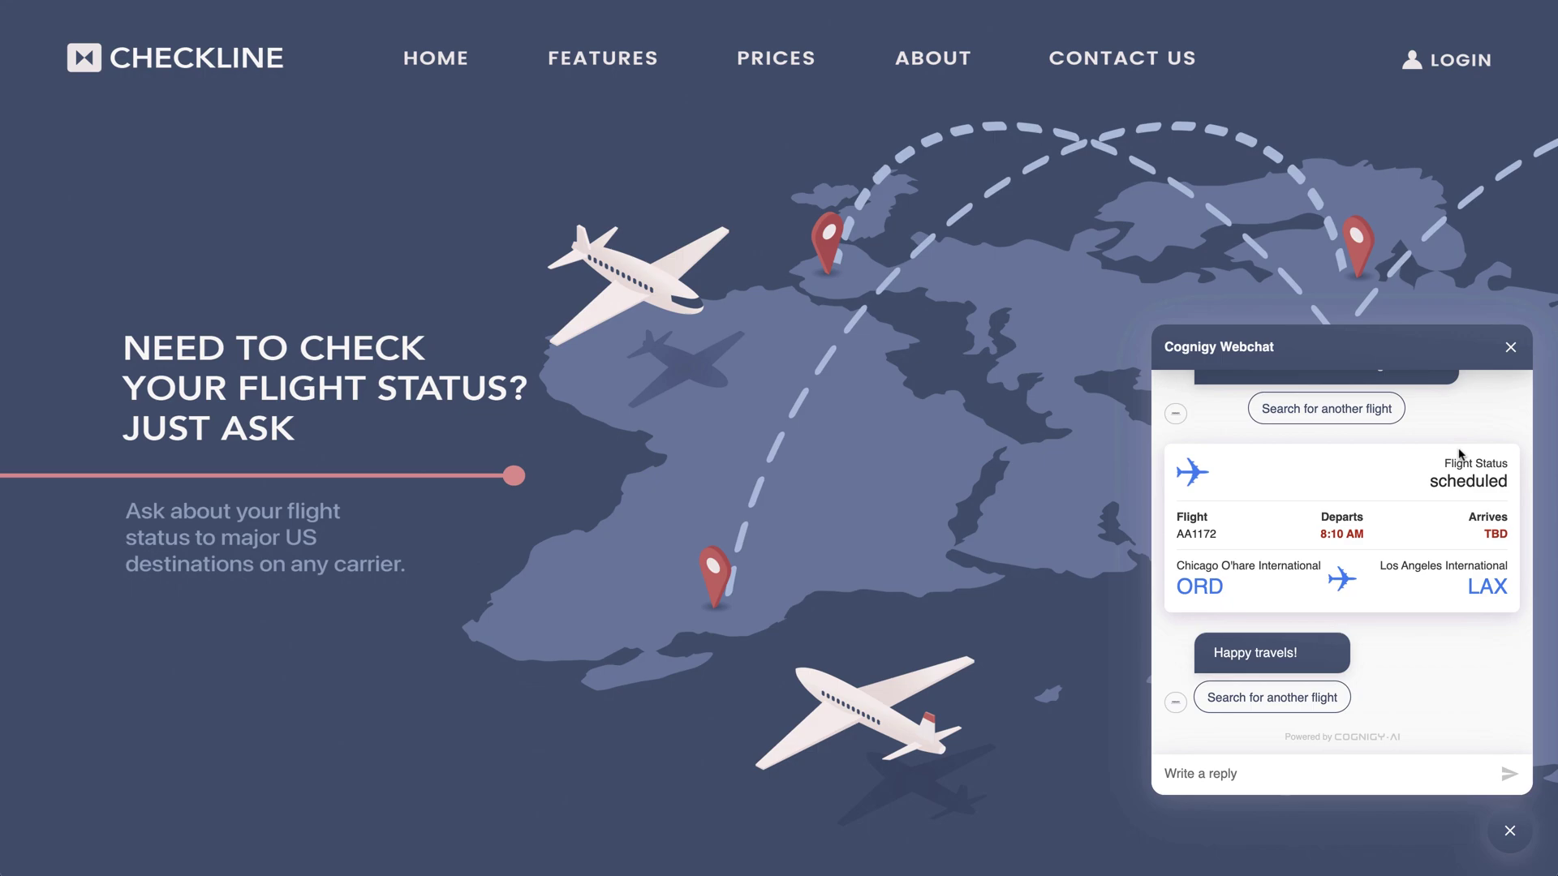
scroll(1461, 454, "up", 5)
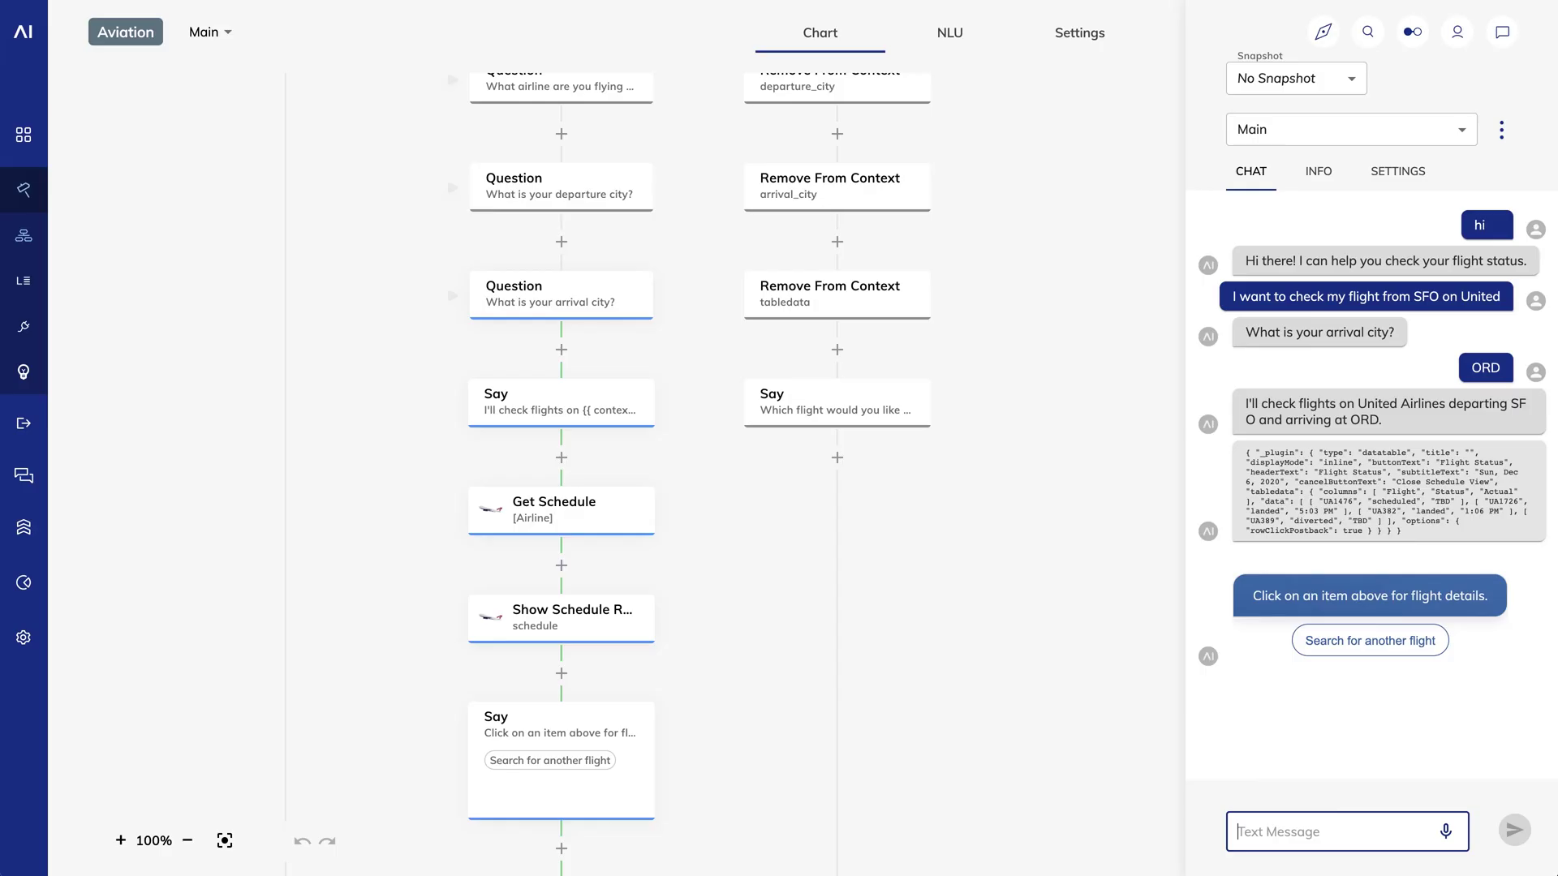
scroll(727, 181, "up", 10)
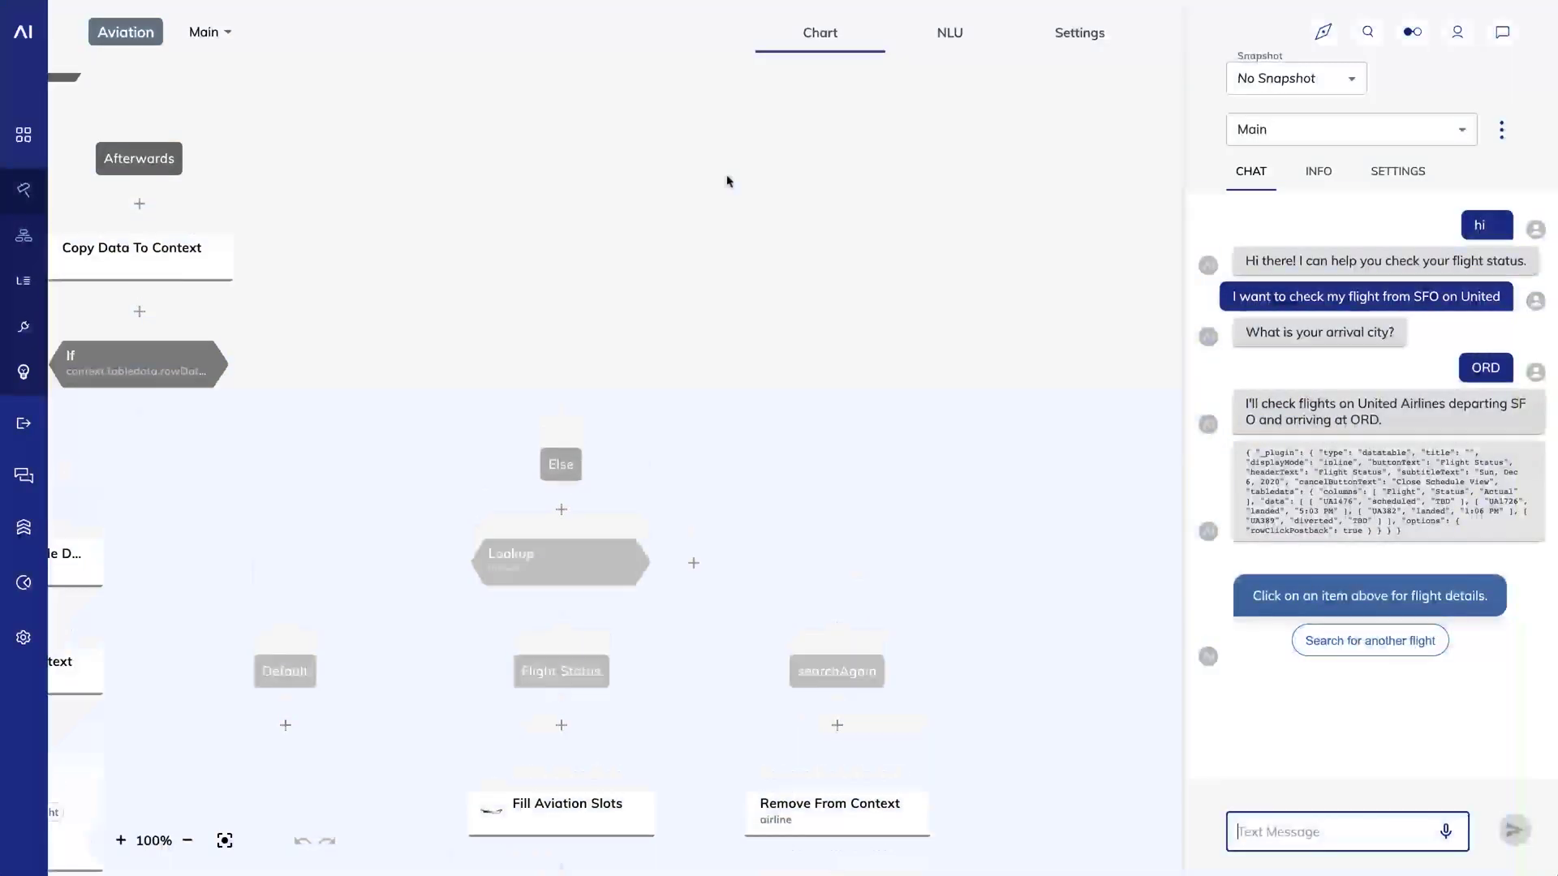
Pan down the flow, peeking at the If condition, to reach Show Schedule, tabledata removal and 'Happy travels!'
left_click_drag(524, 223, 1006, 251)
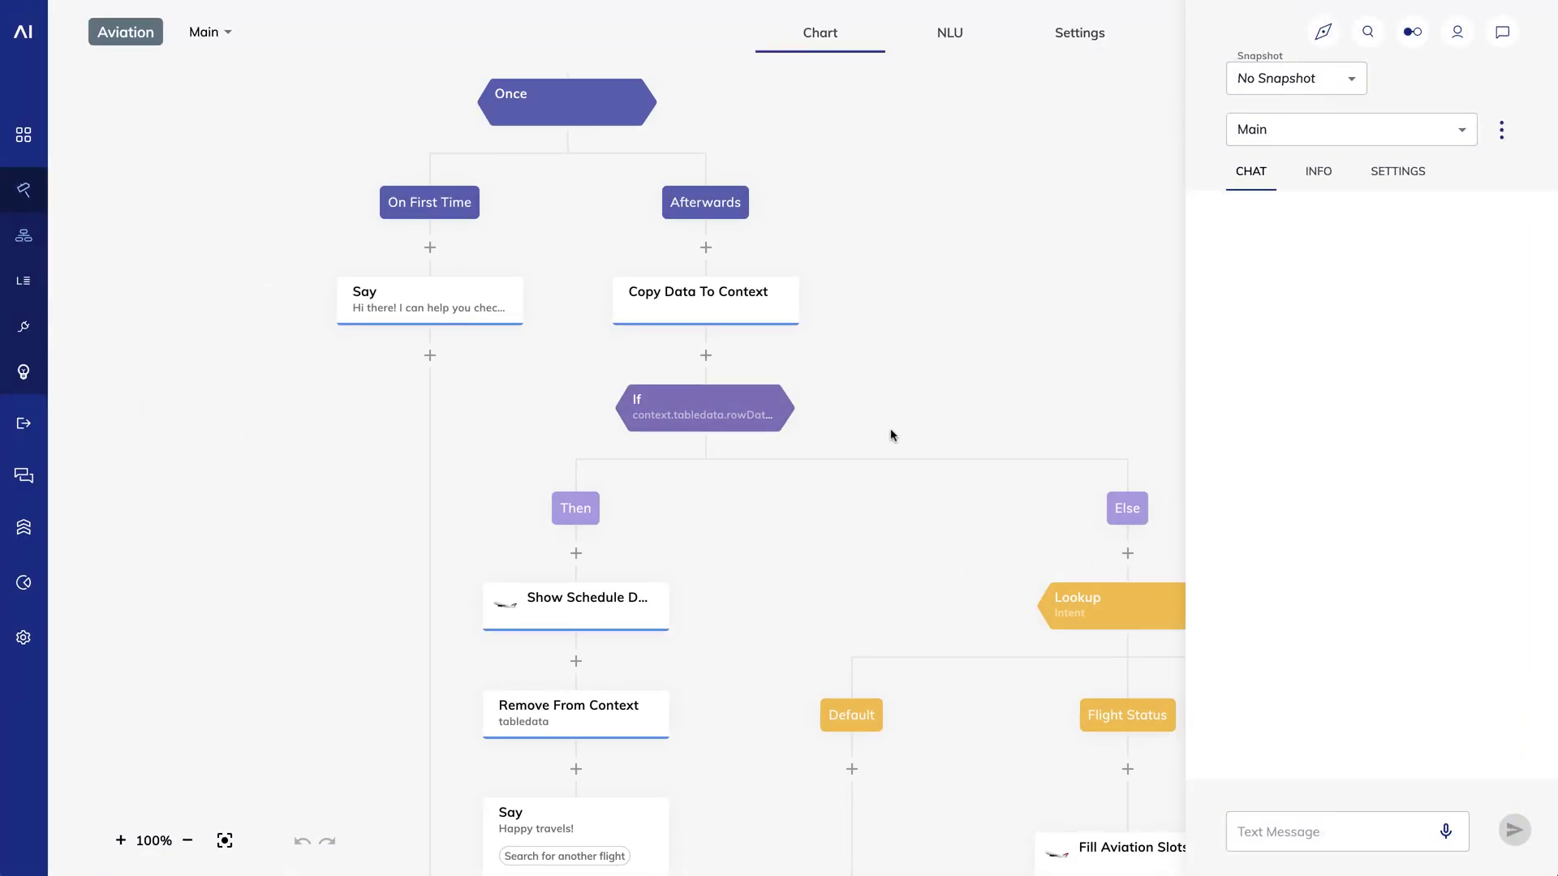
left_click(697, 418)
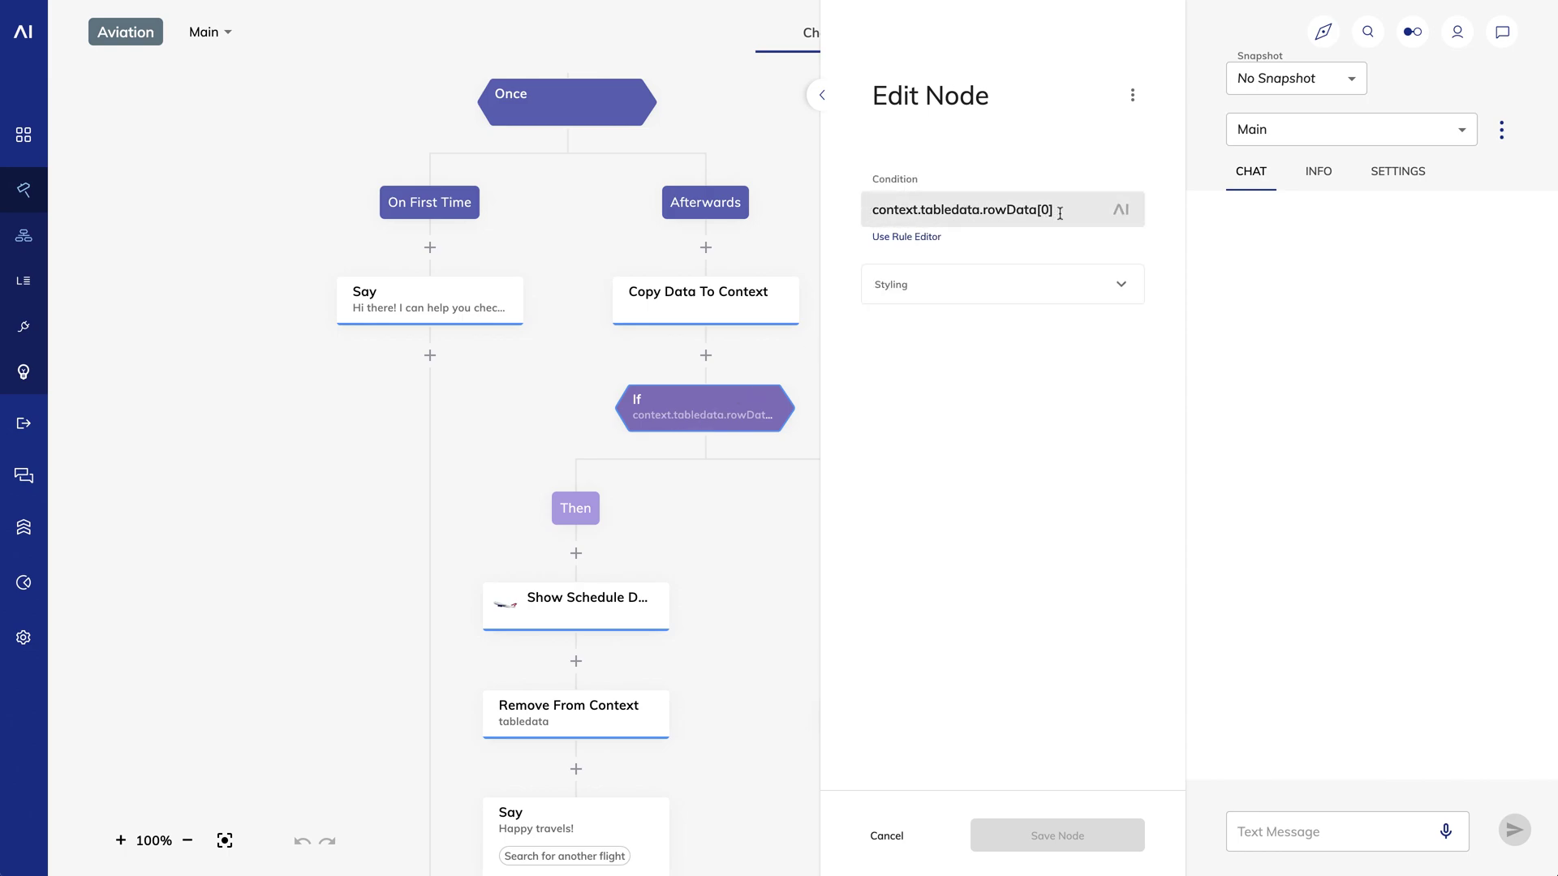
left_click(882, 834)
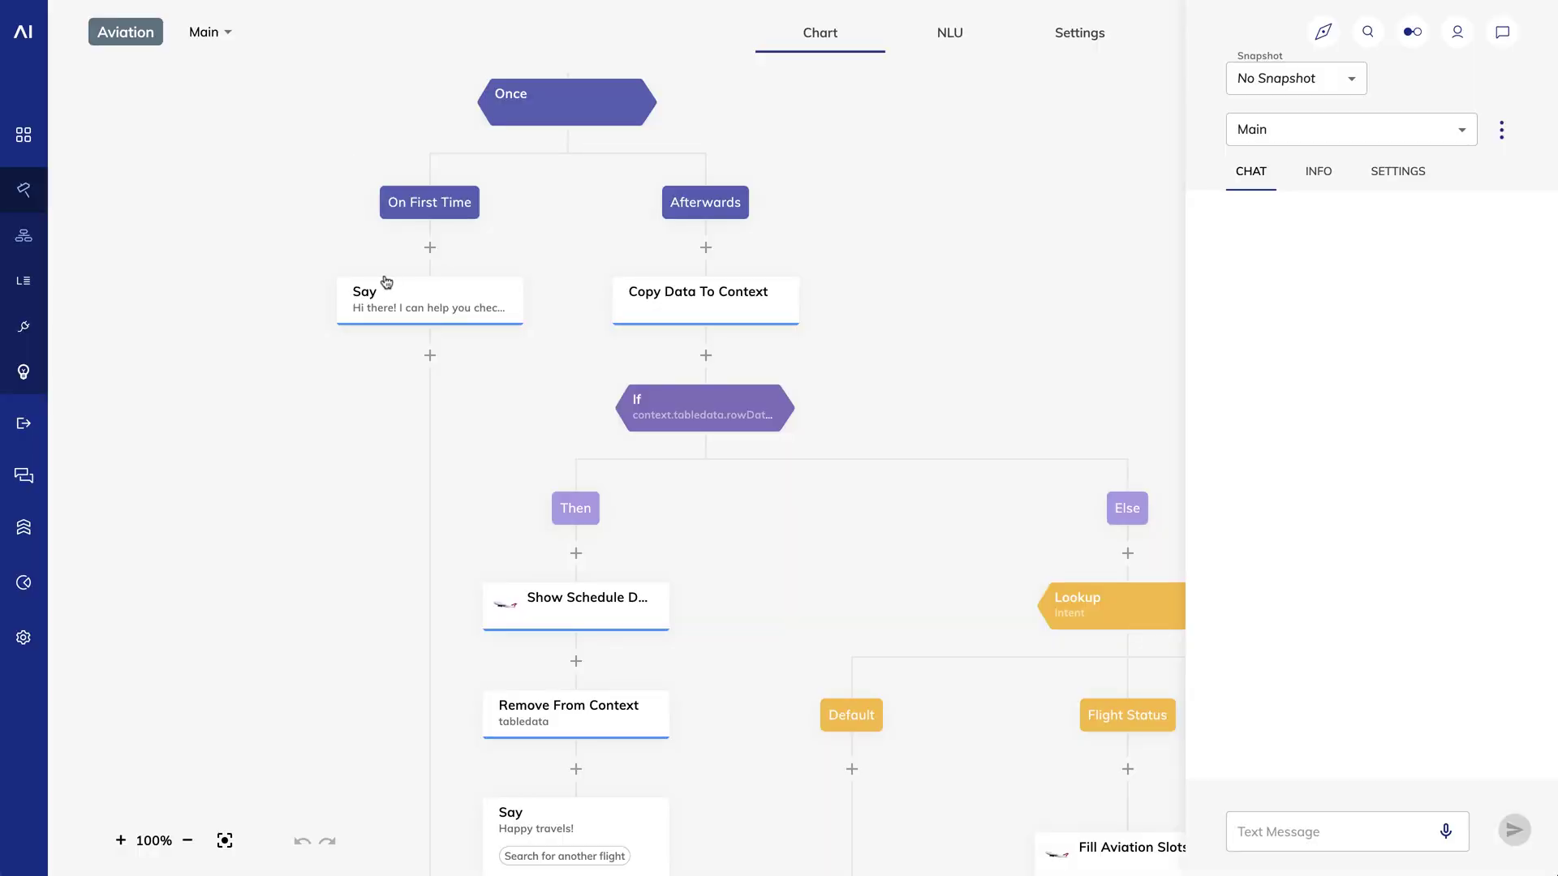
left_click_drag(463, 529, 438, 236)
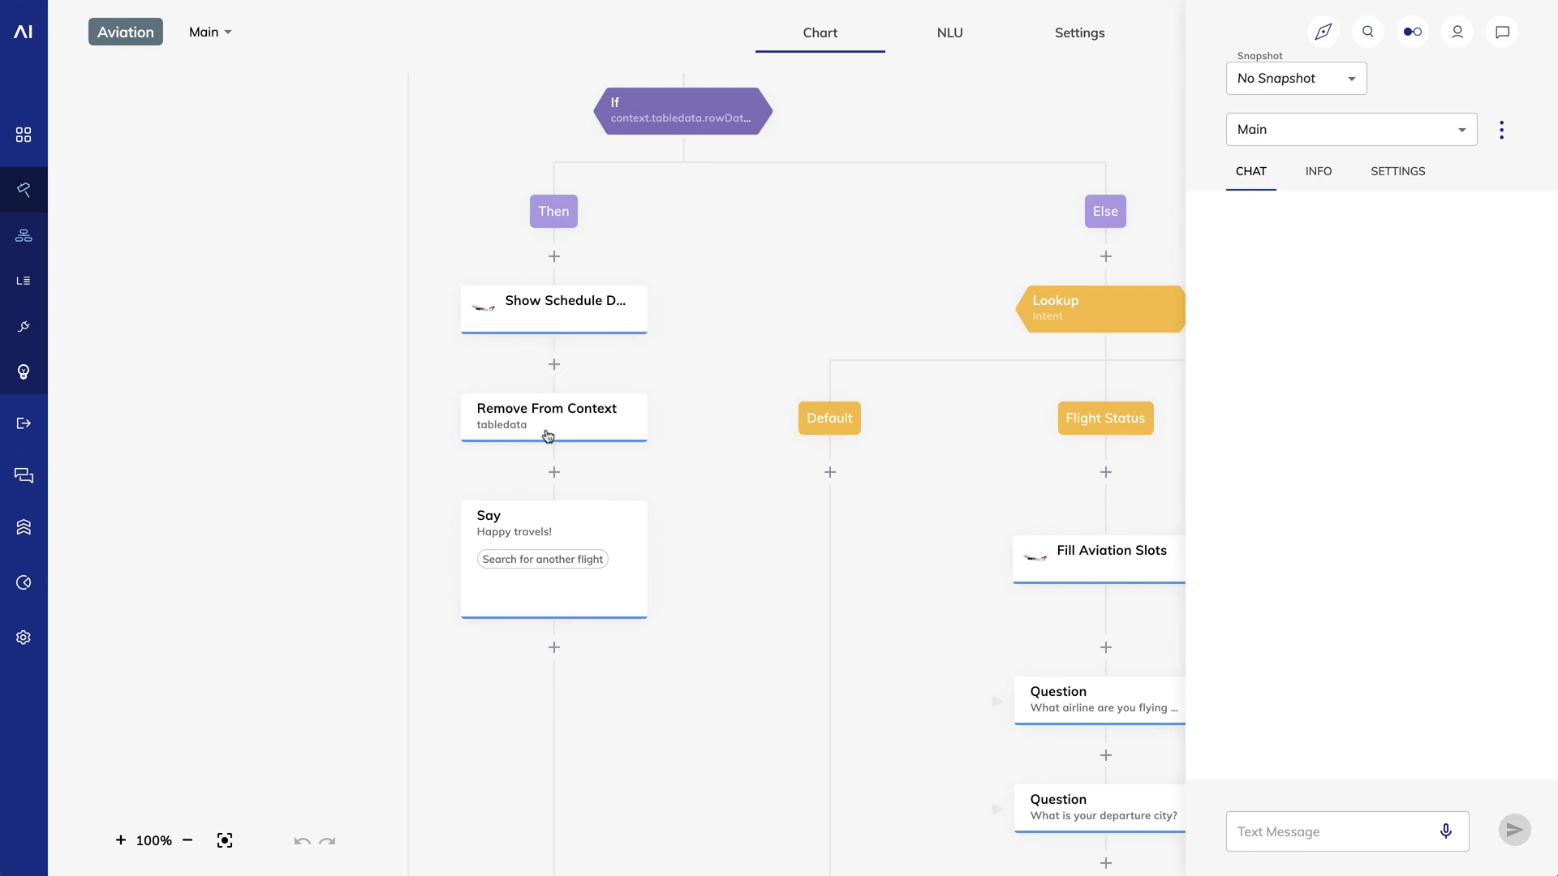
left_click(557, 592)
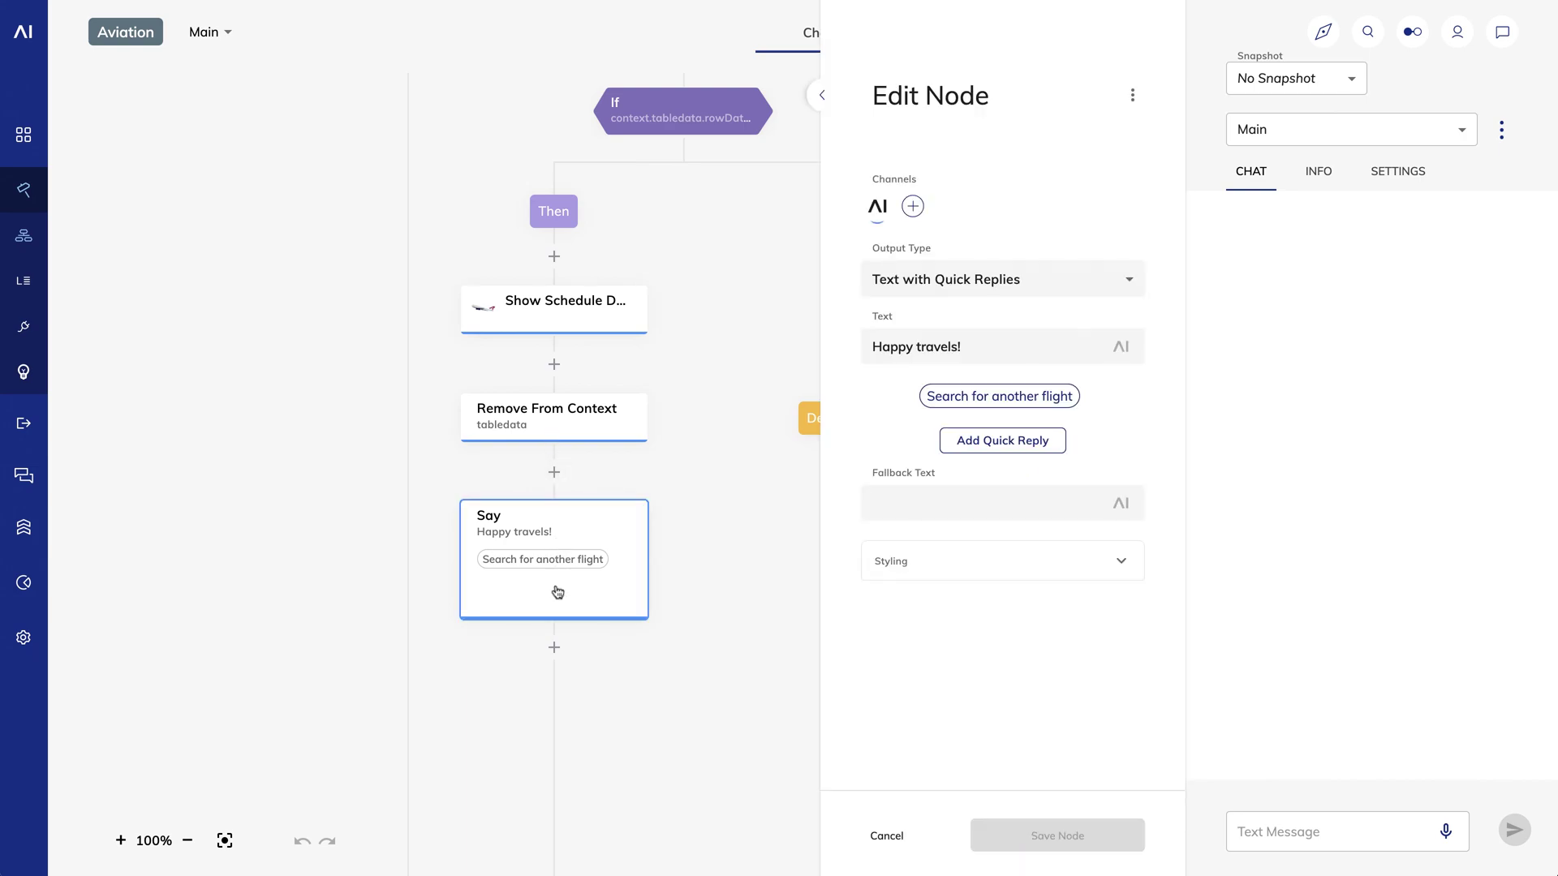
left_click(970, 403)
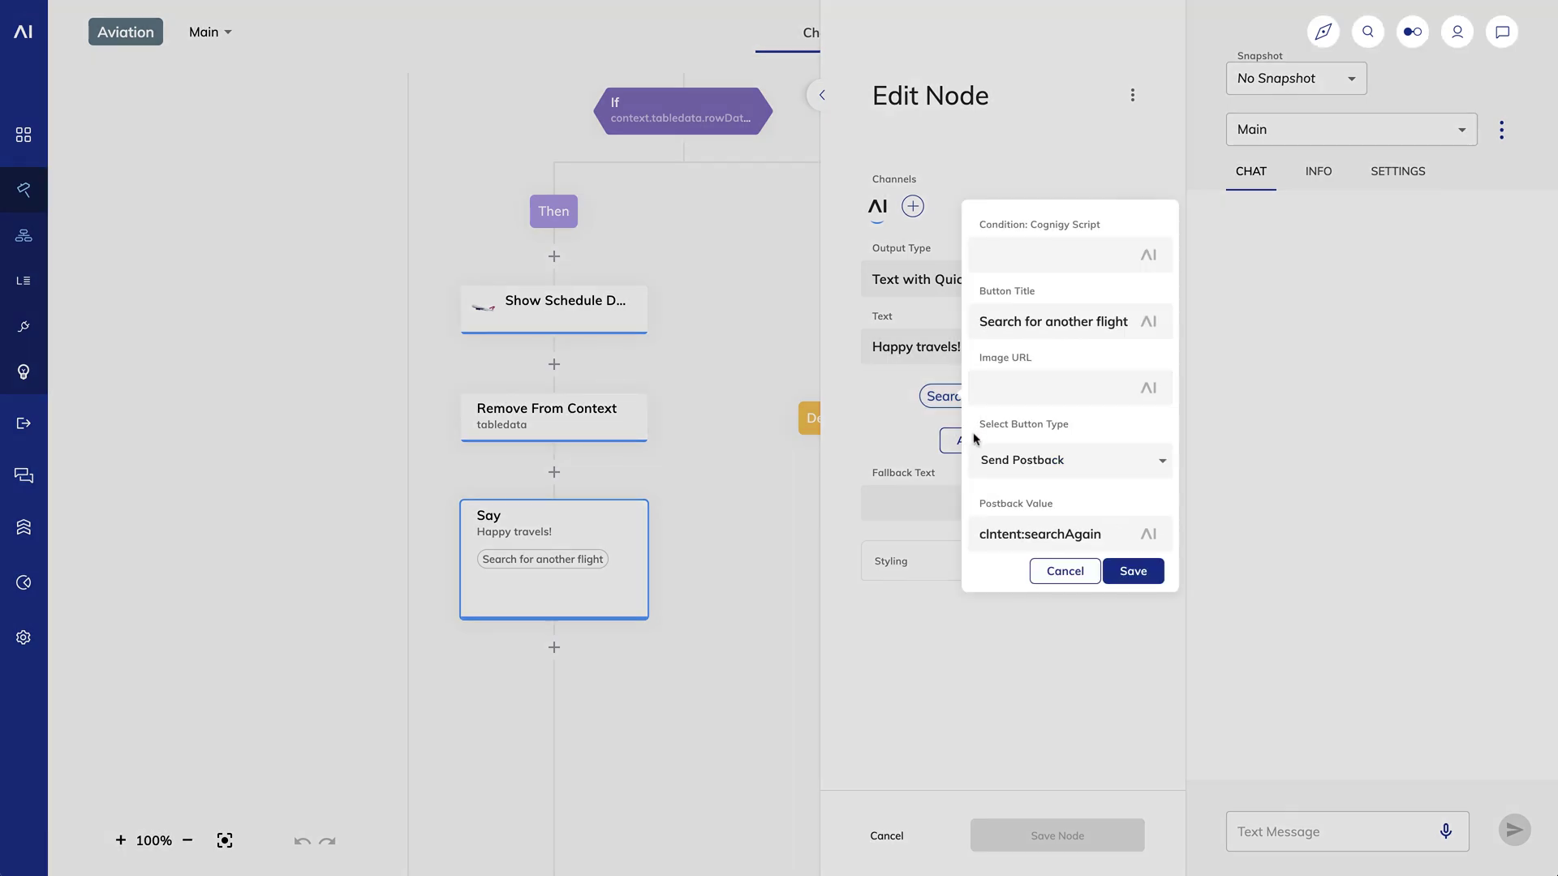
left_click_drag(1114, 533, 965, 533)
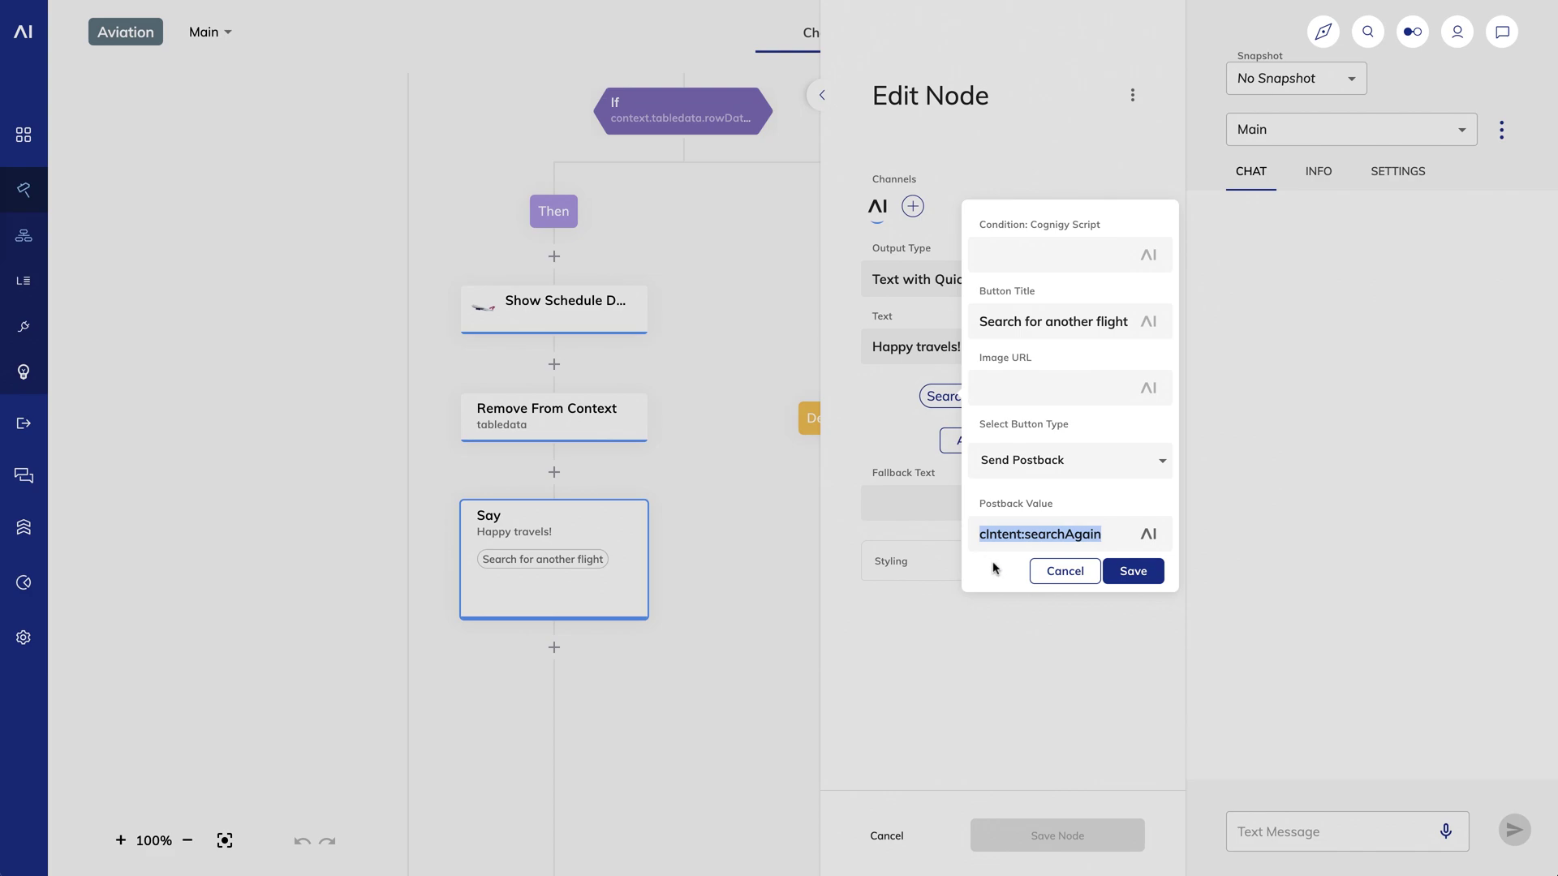
left_click(1055, 571)
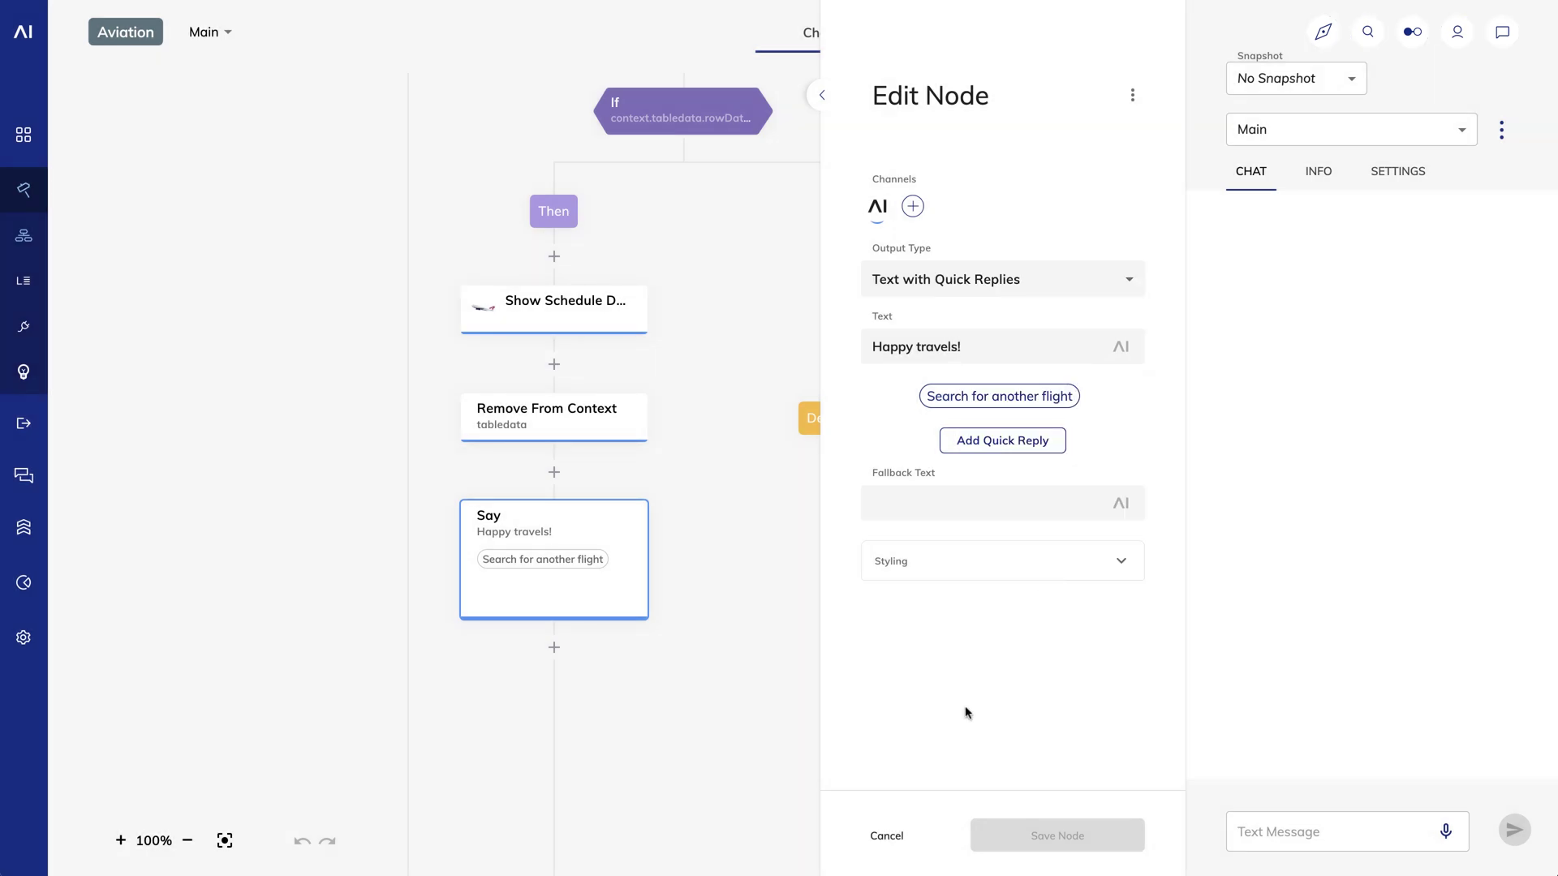
left_click(885, 836)
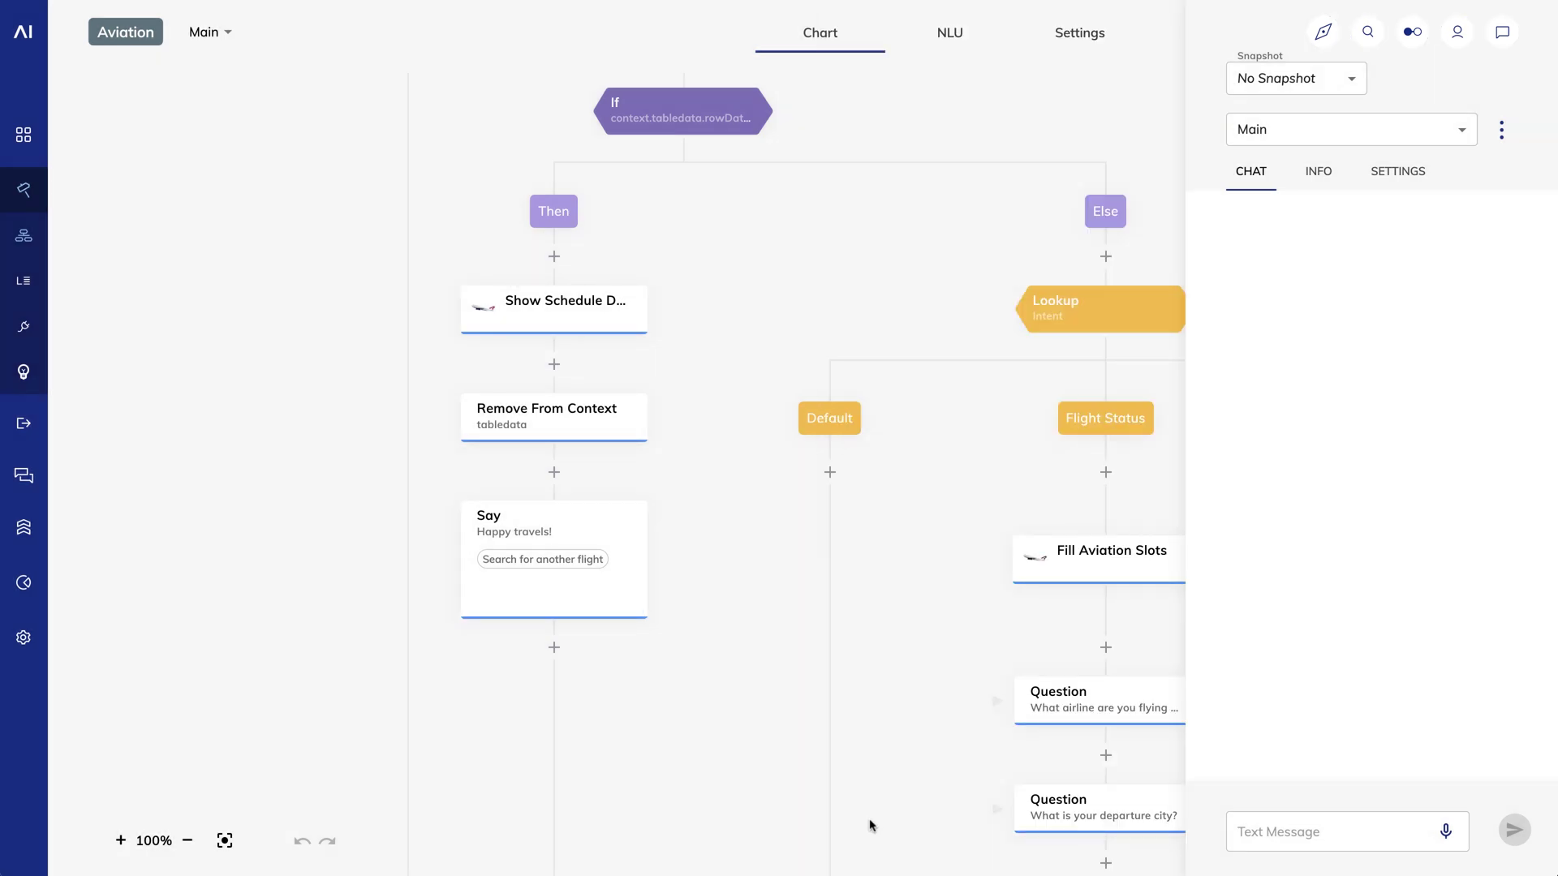
Pan to the Lookup's Flight Status and searchAgain branches, then expand the Deploy menu in the sidebar
left_click_drag(933, 503, 449, 411)
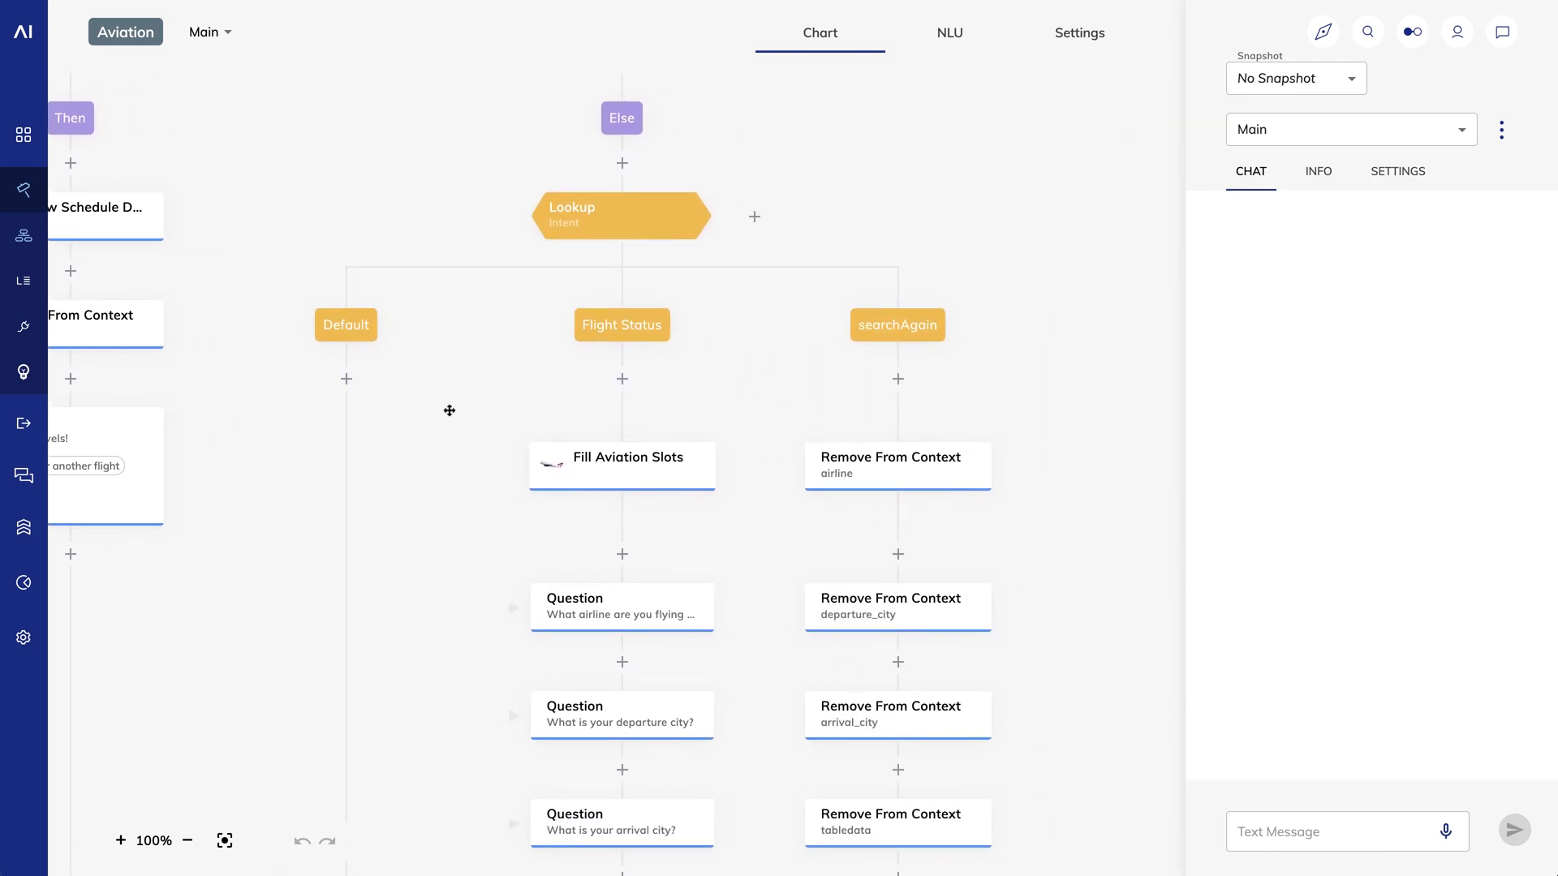
left_click_drag(1054, 473, 966, 289)
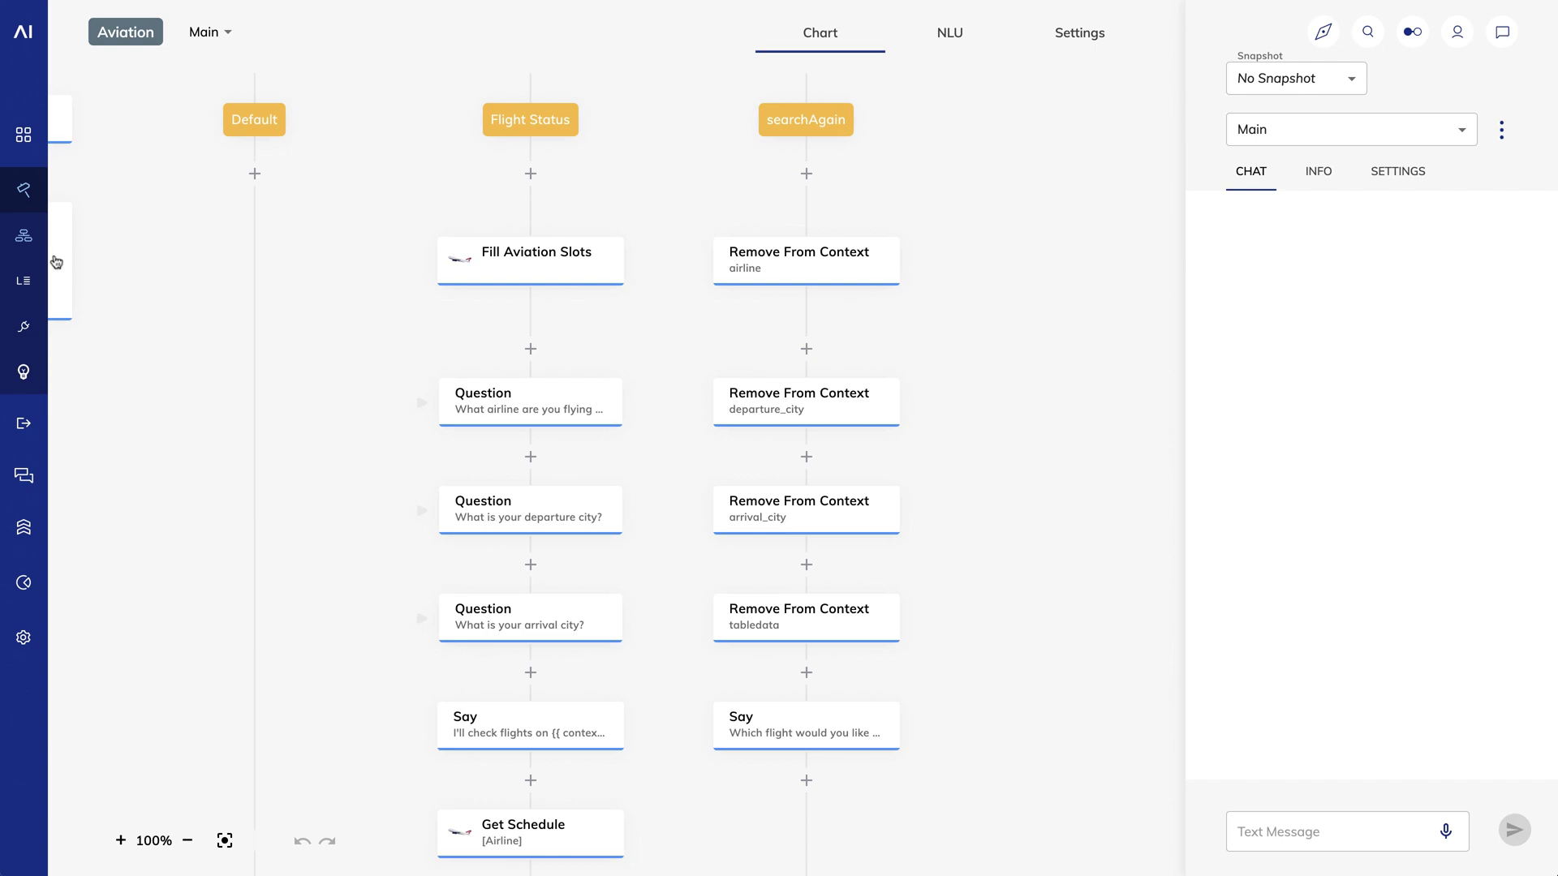
mouse_move(40, 250)
left_click(68, 423)
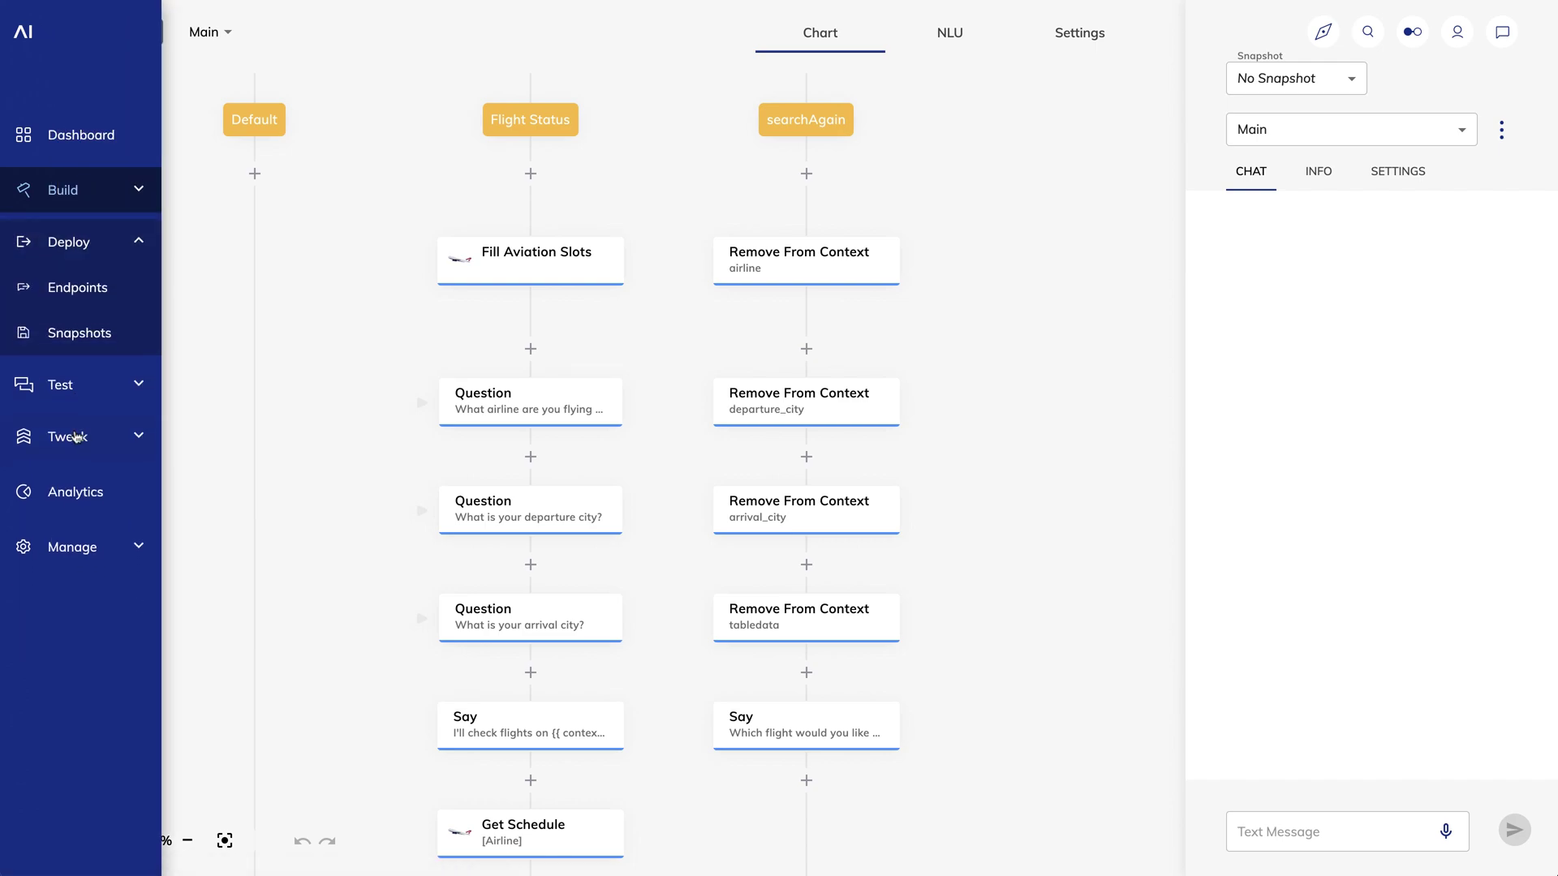
Open the Webchat endpoint's configuration to its two Webchat Plugins URLs, then switch to VS Code
left_click(97, 292)
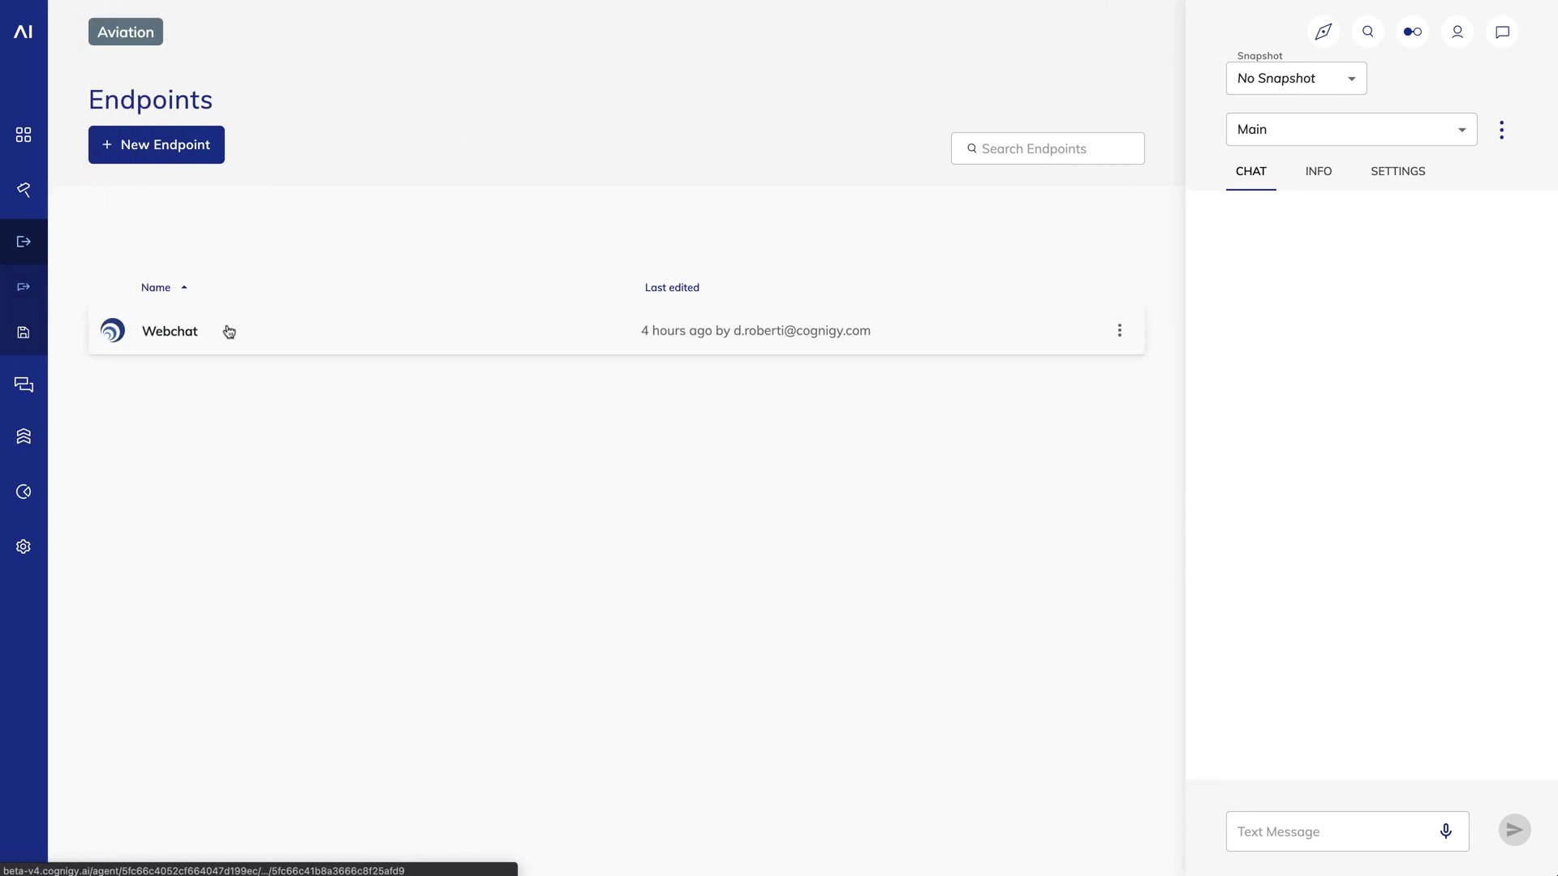
left_click(166, 333)
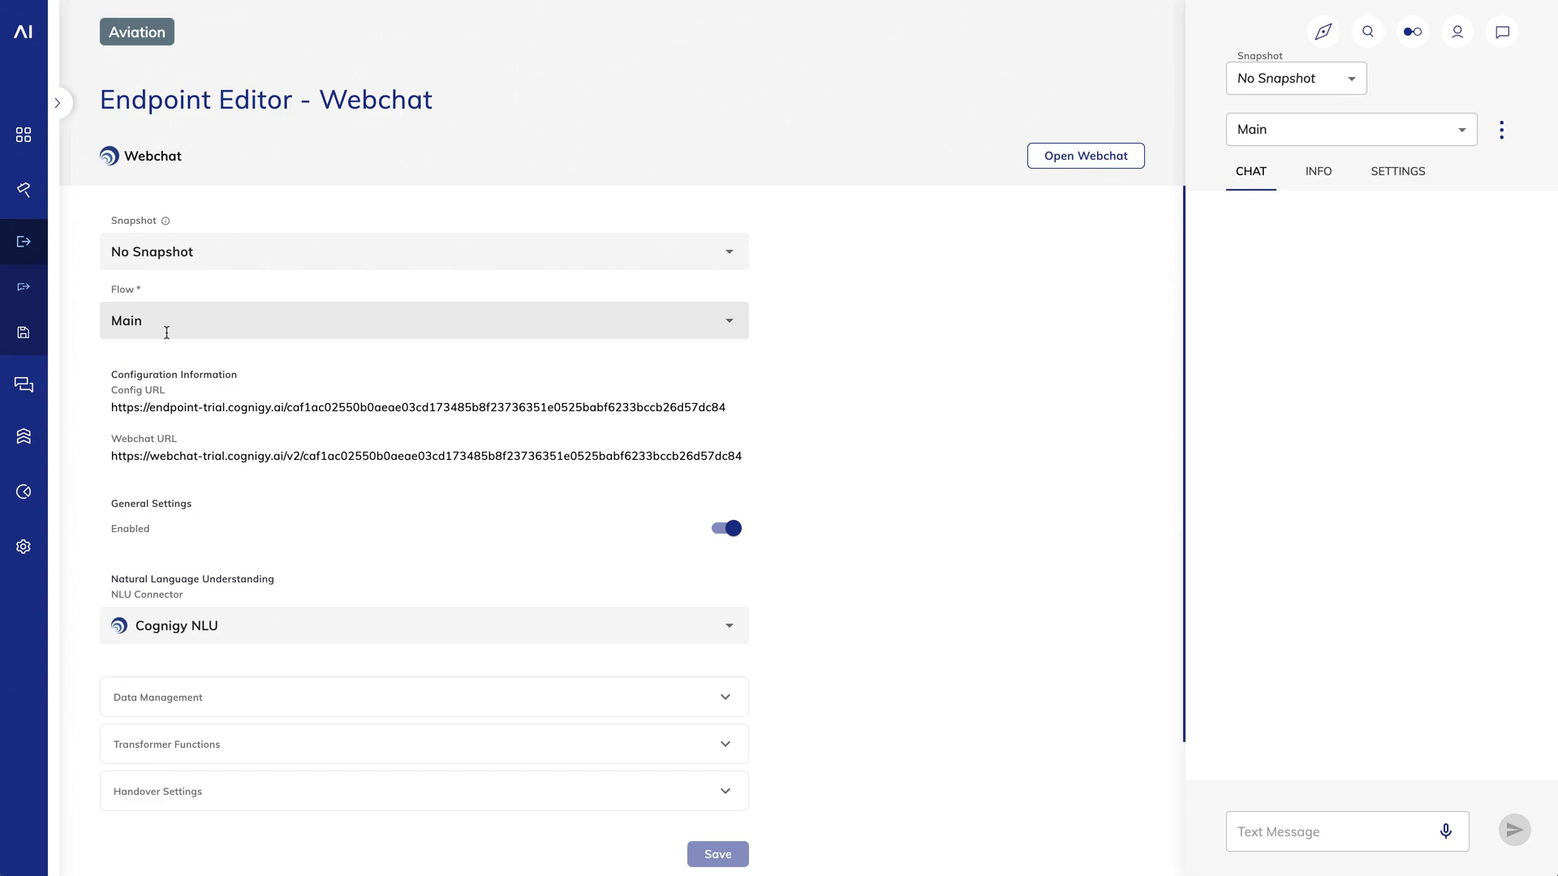
scroll(249, 549, "down", 1)
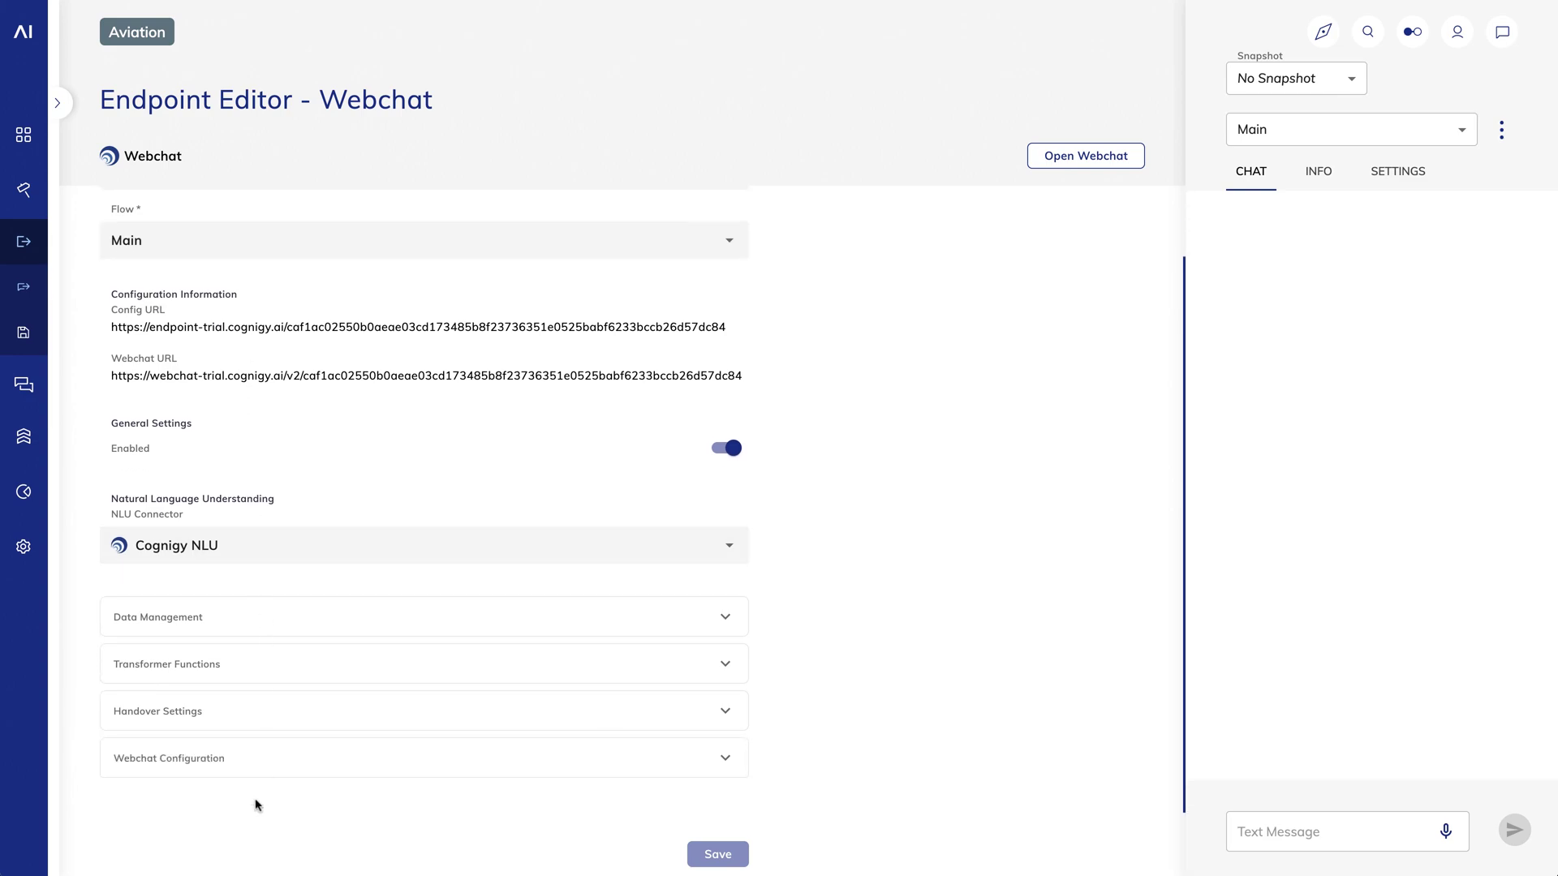
left_click(258, 768)
scroll(258, 767, "down", 8)
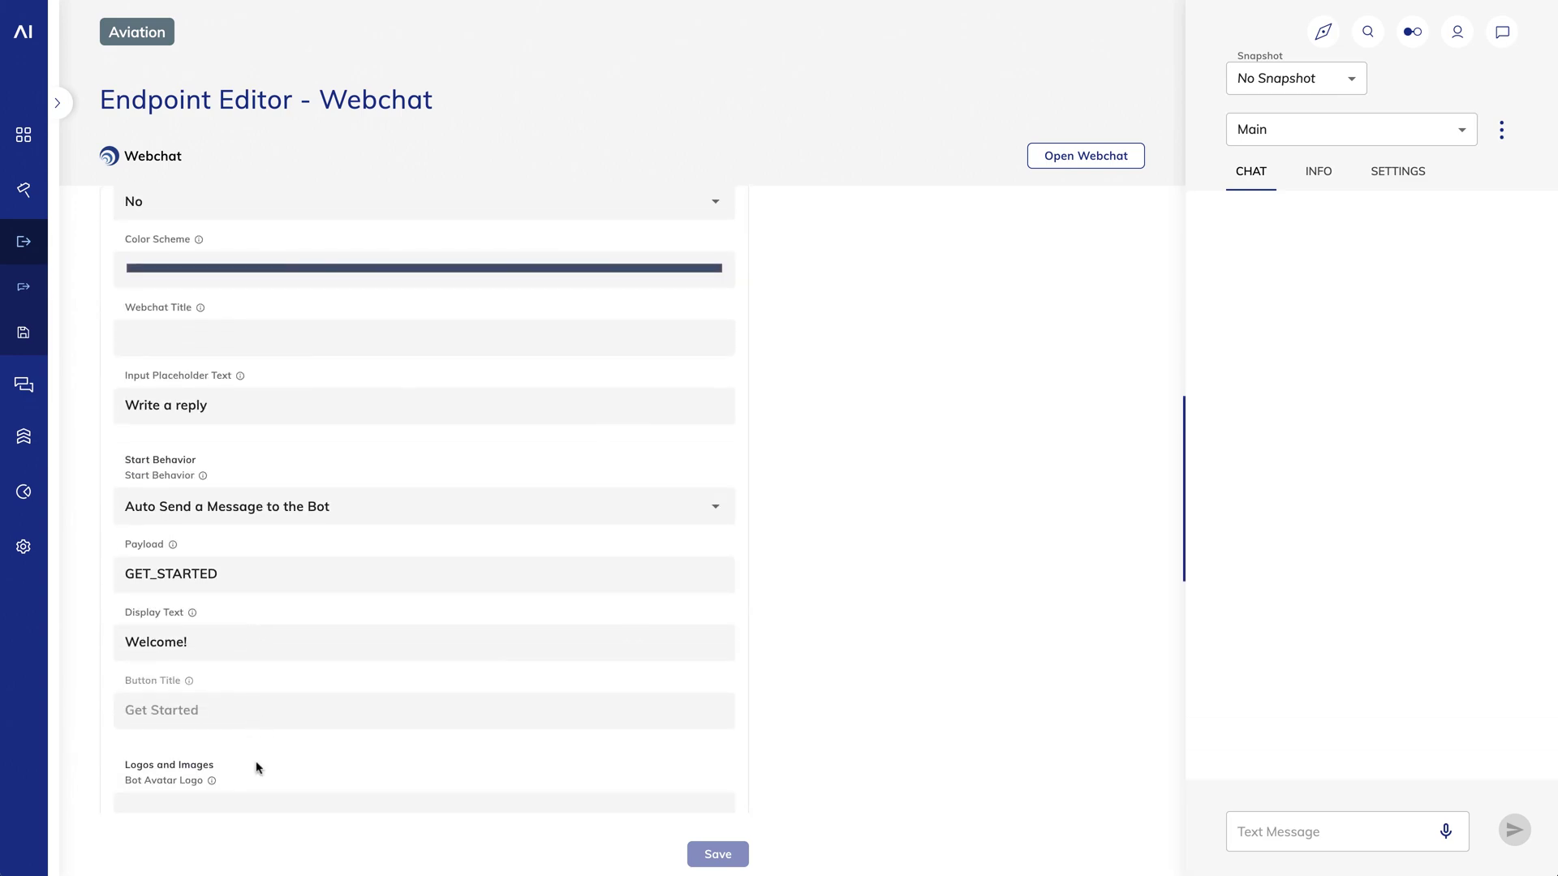
scroll(258, 768, "down", 8)
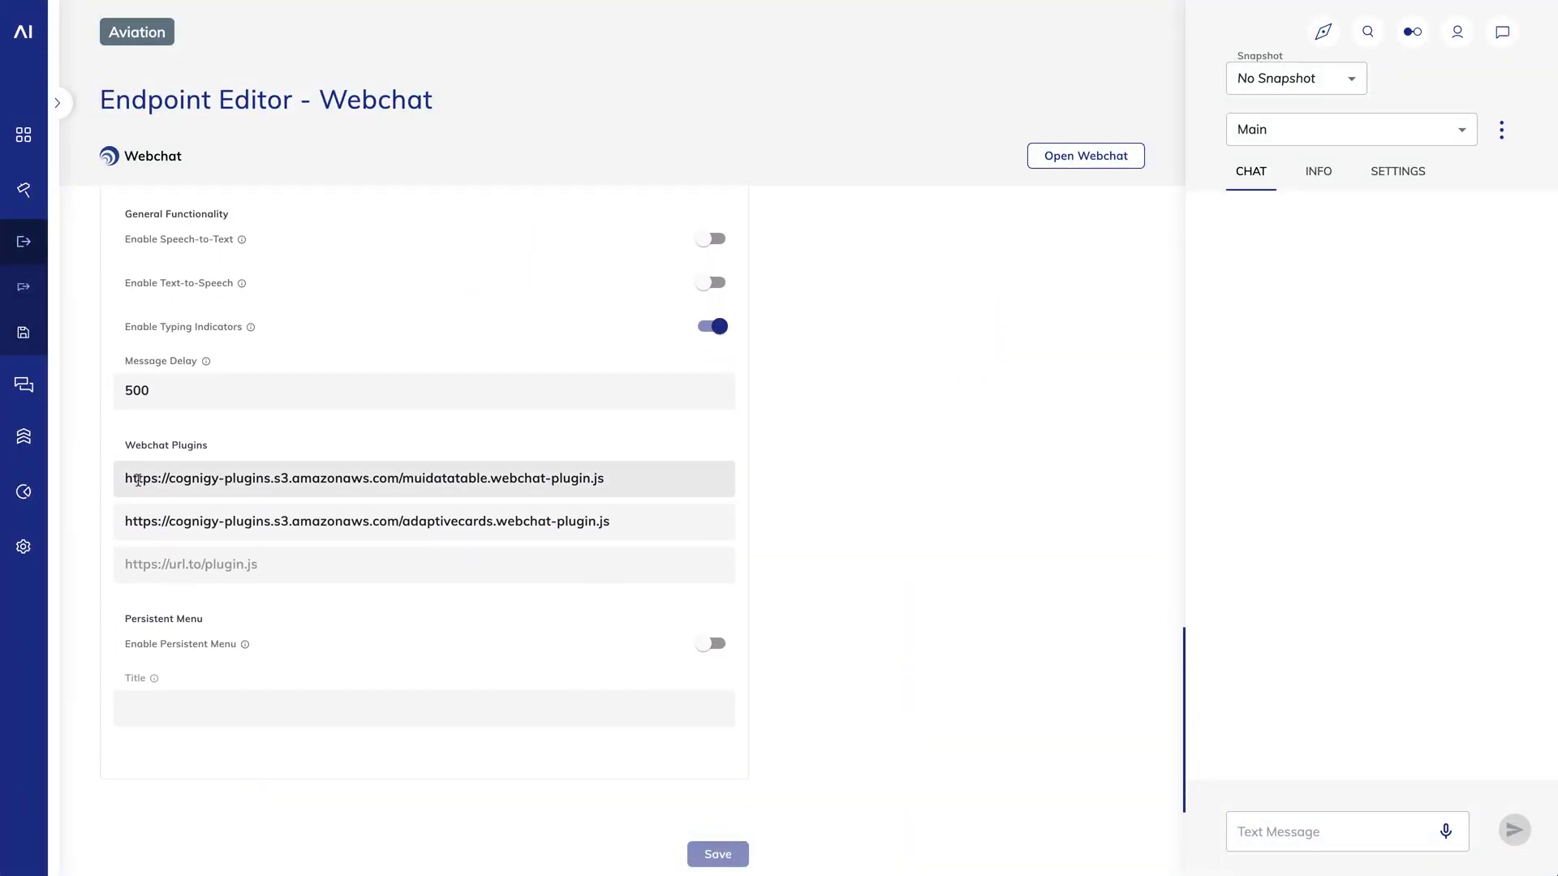
scroll(139, 529, "up", 1)
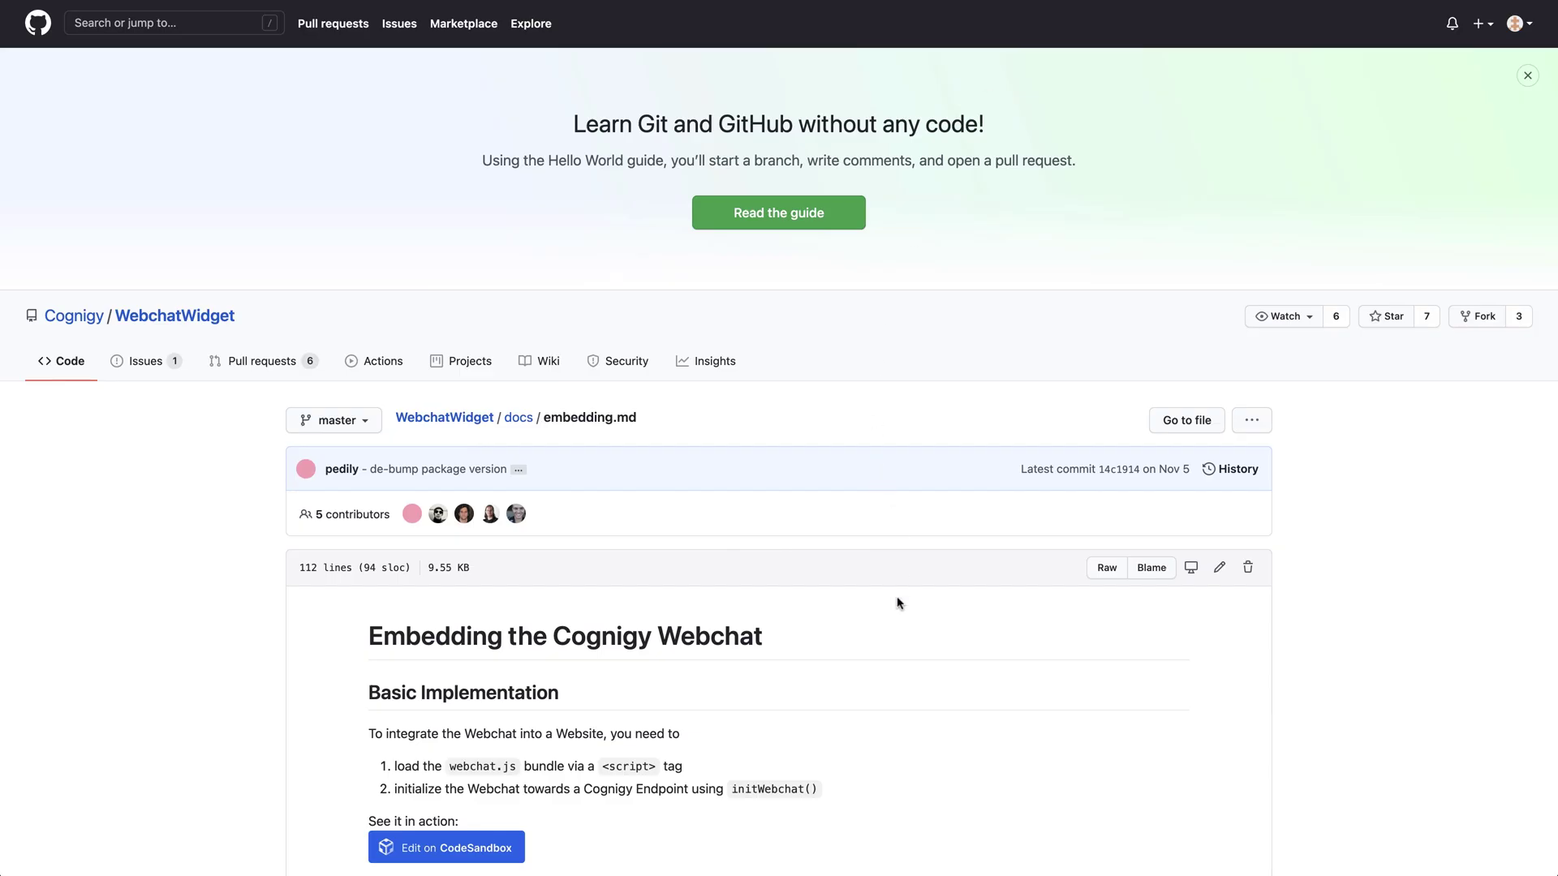
scroll(896, 601, "down", 5)
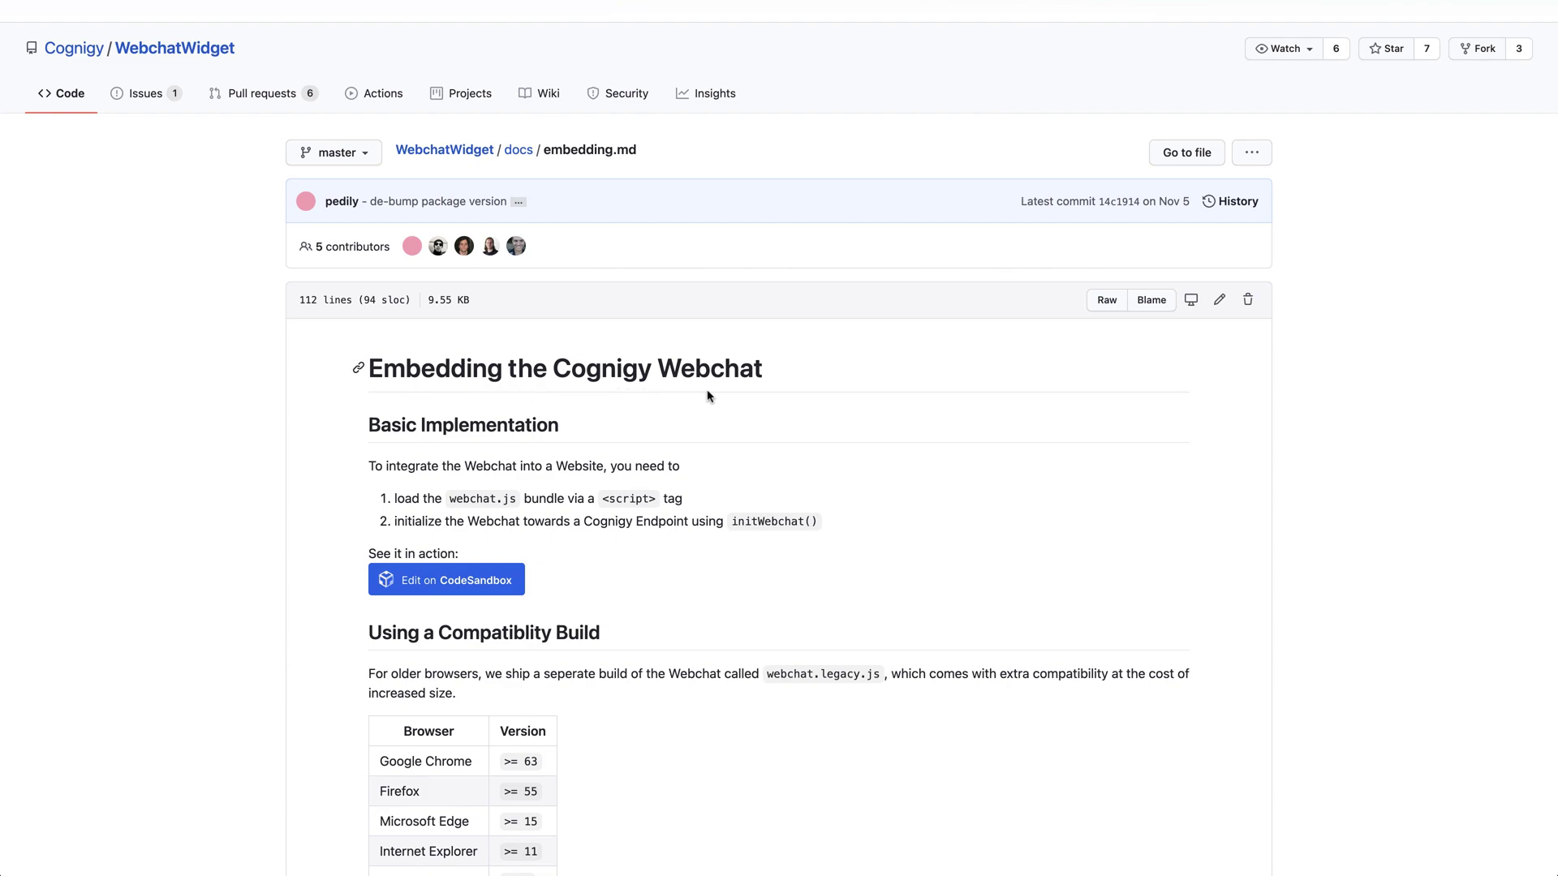
key("super+Tab")
key("super+Tab")
key("super+Tab")
key("super+Tab")
key("super+Tab")
key("super+Tab")
key("super+Tab")
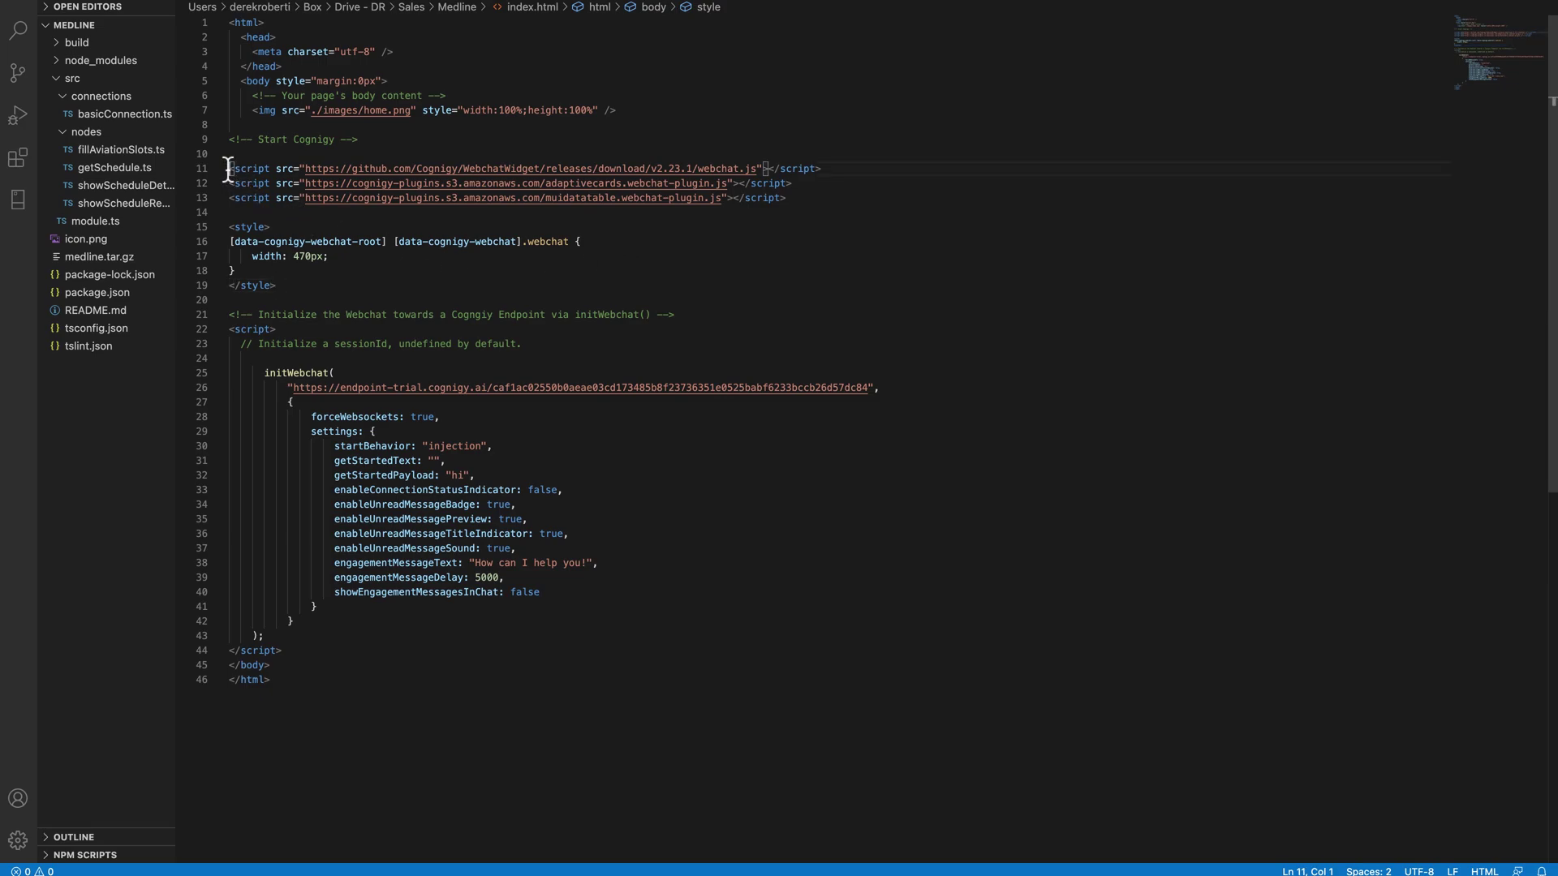
left_click_drag(228, 168, 810, 203)
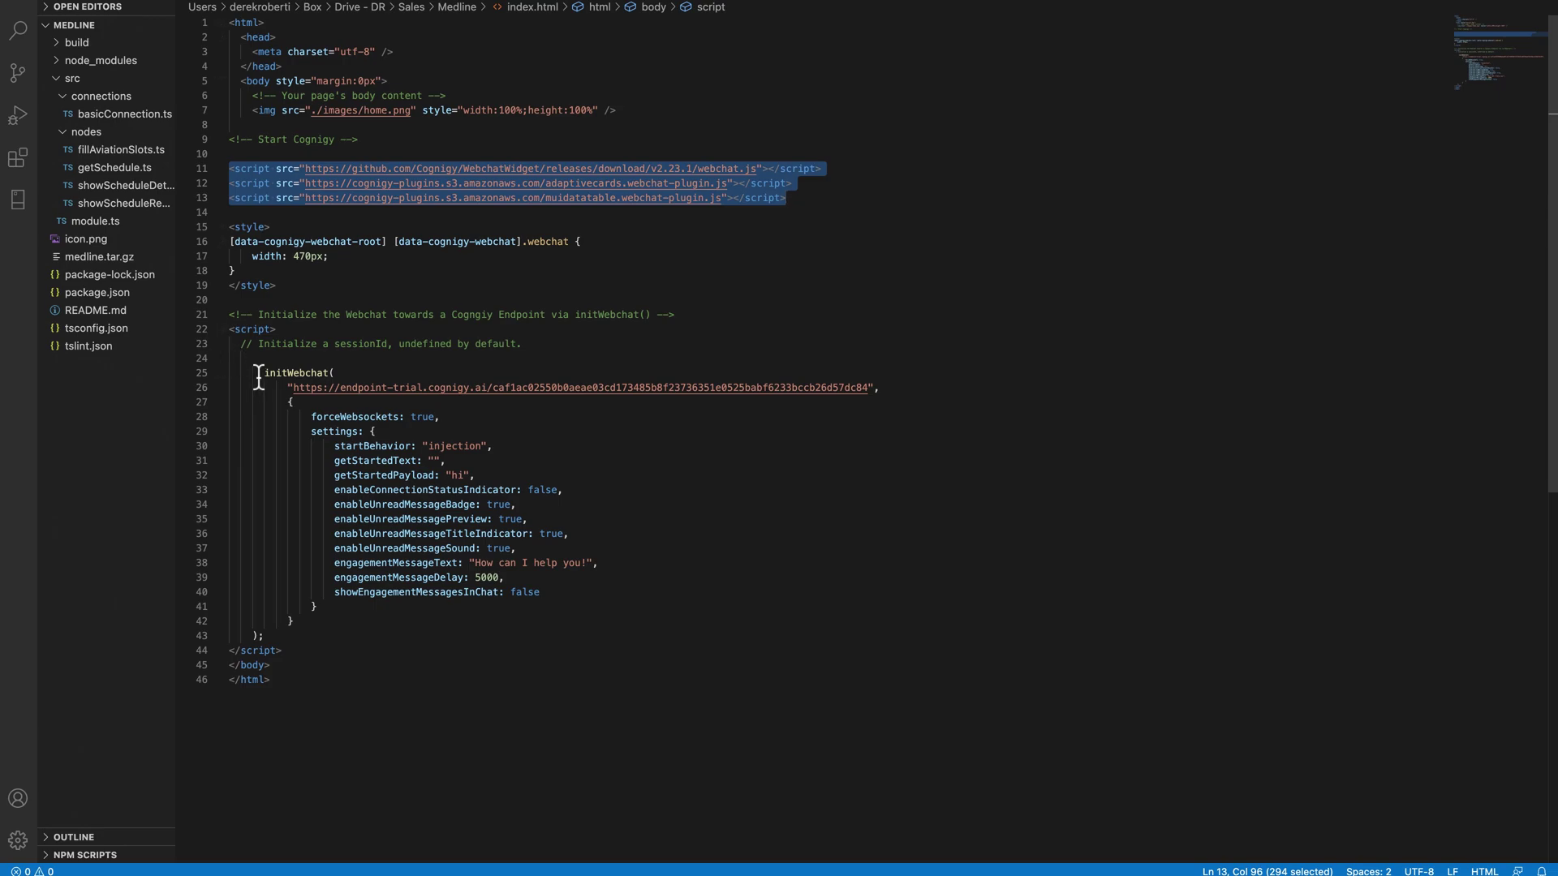
left_click_drag(258, 373, 357, 371)
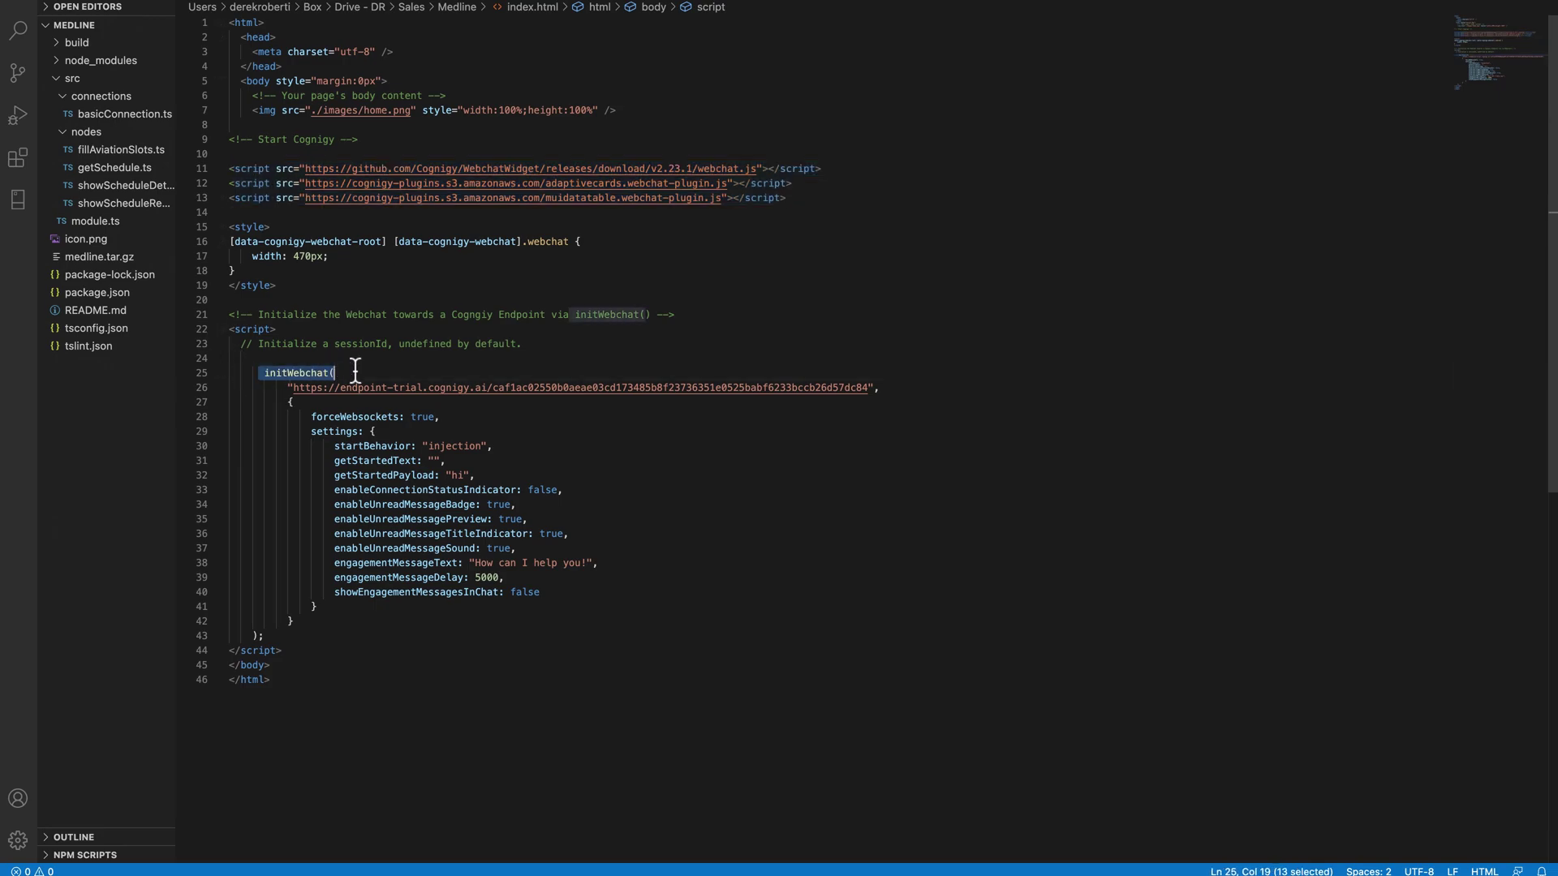
left_click_drag(236, 271, 224, 242)
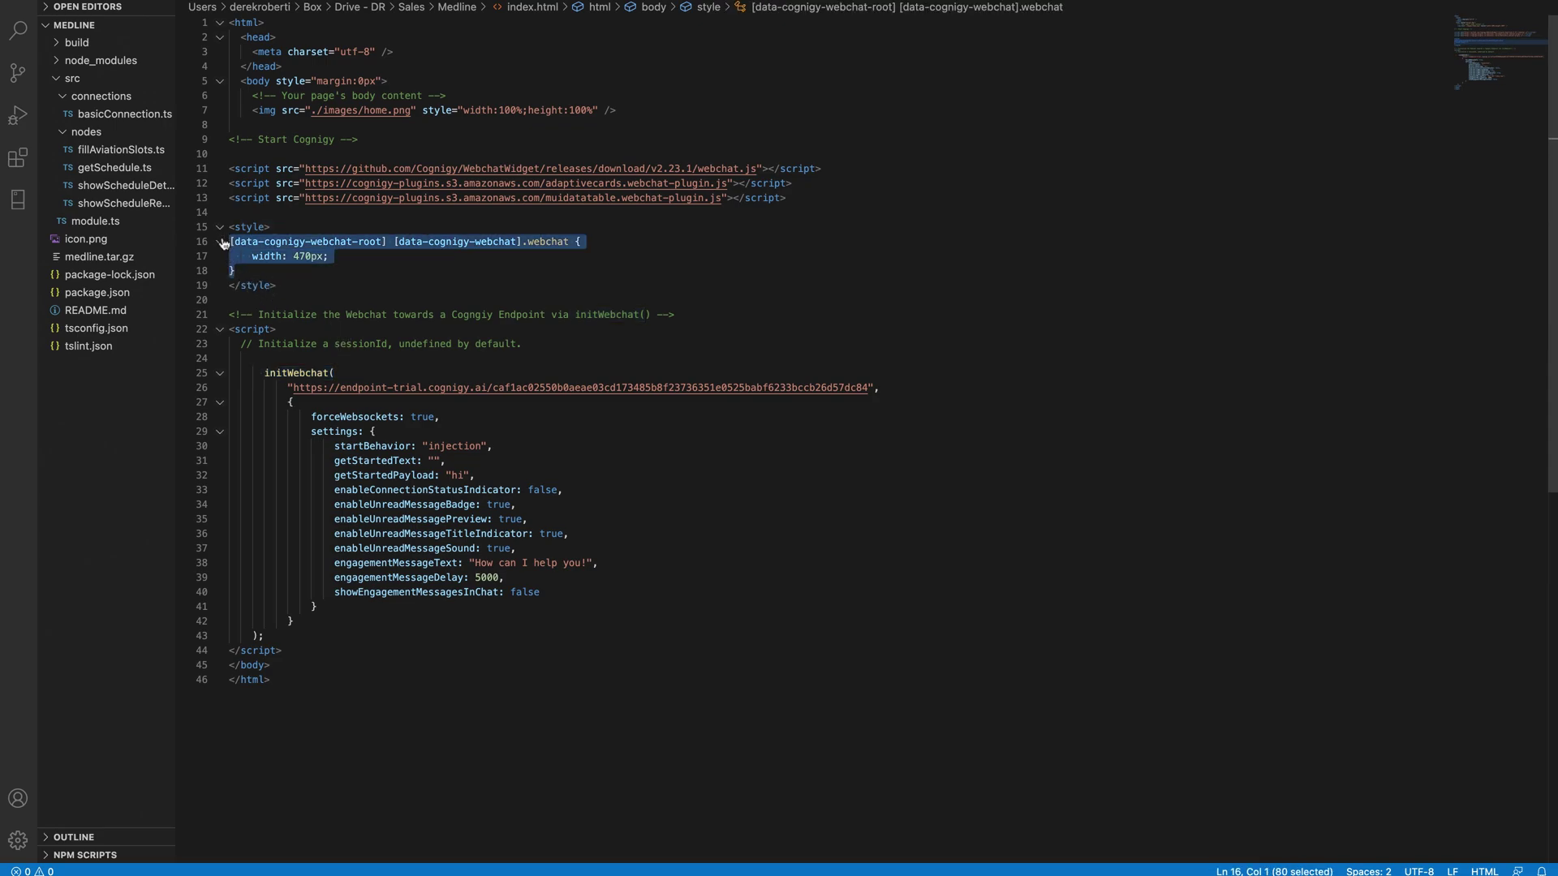
left_click(431, 284)
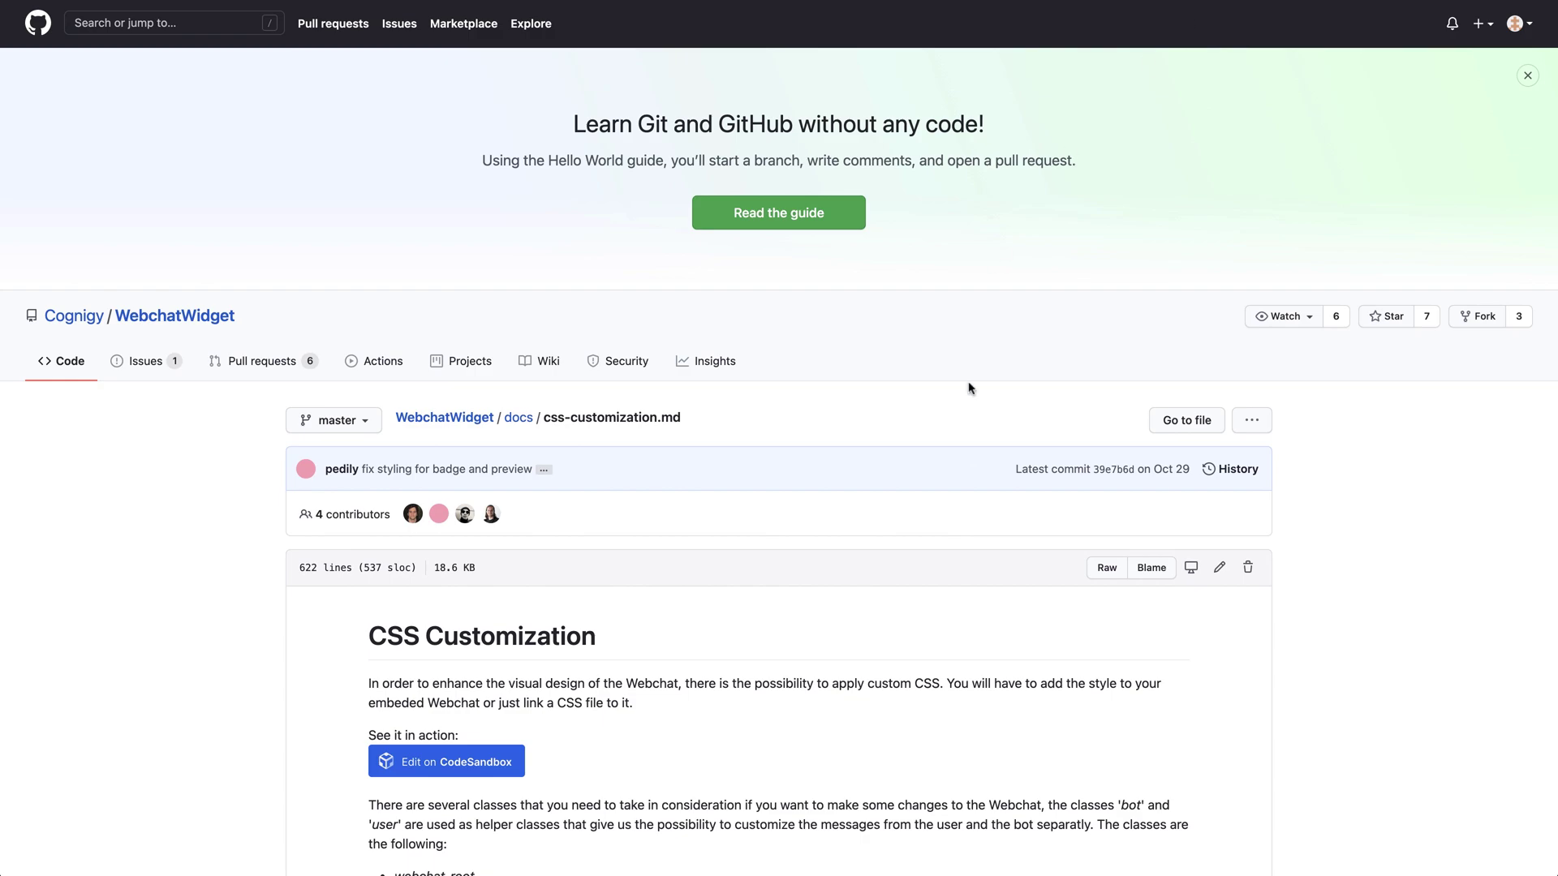
Scroll through css-customization.md and embedding.md down to the Using Webchat Plugins section
scroll(941, 562, "down", 3)
scroll(941, 563, "down", 3)
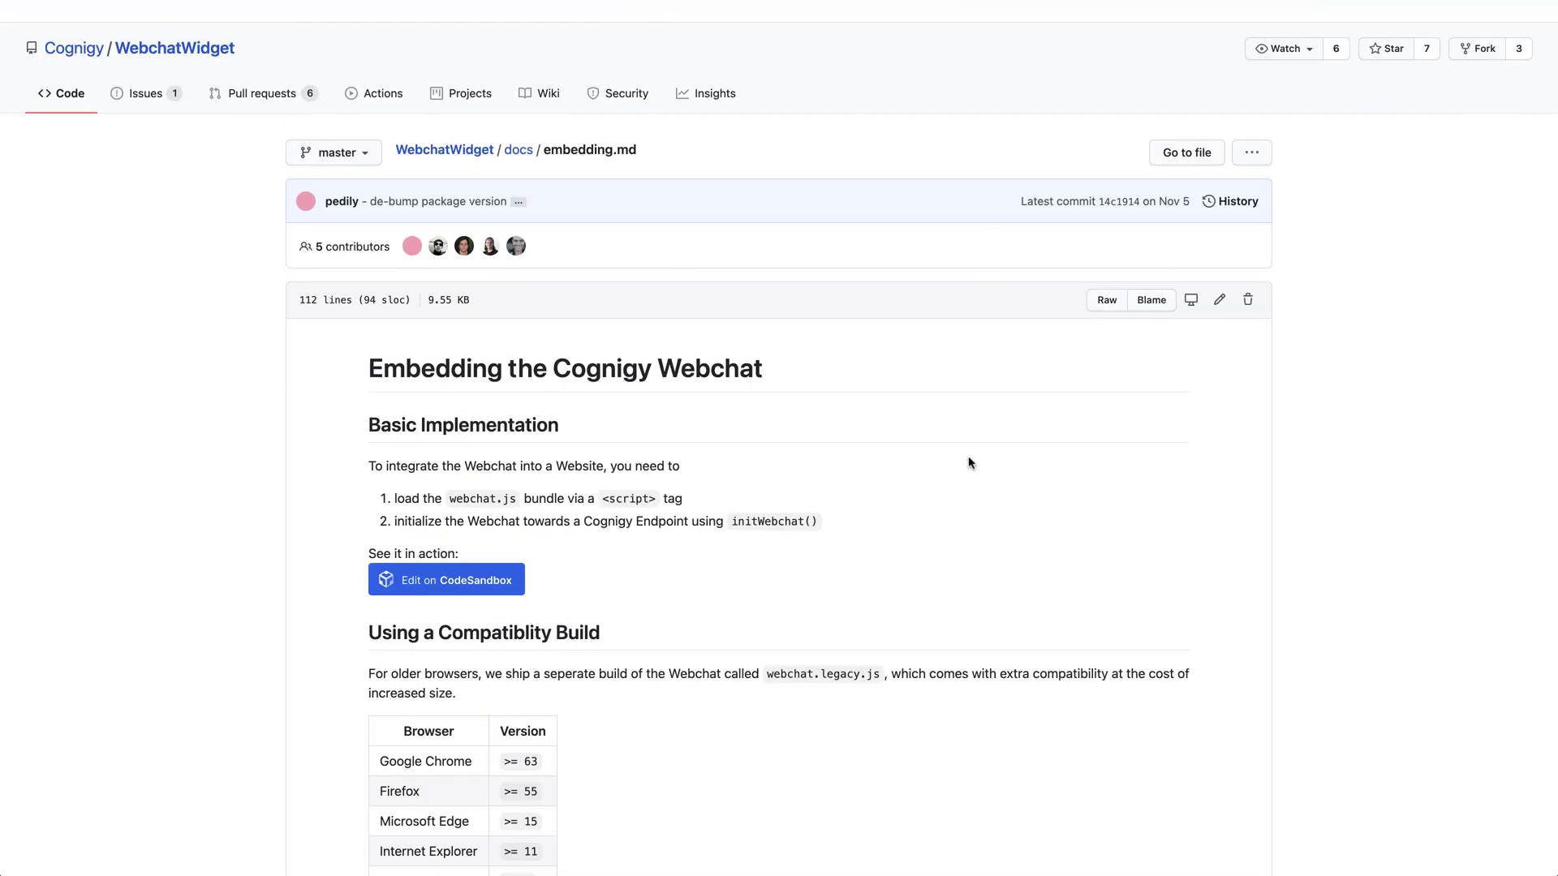
scroll(967, 462, "down", 1)
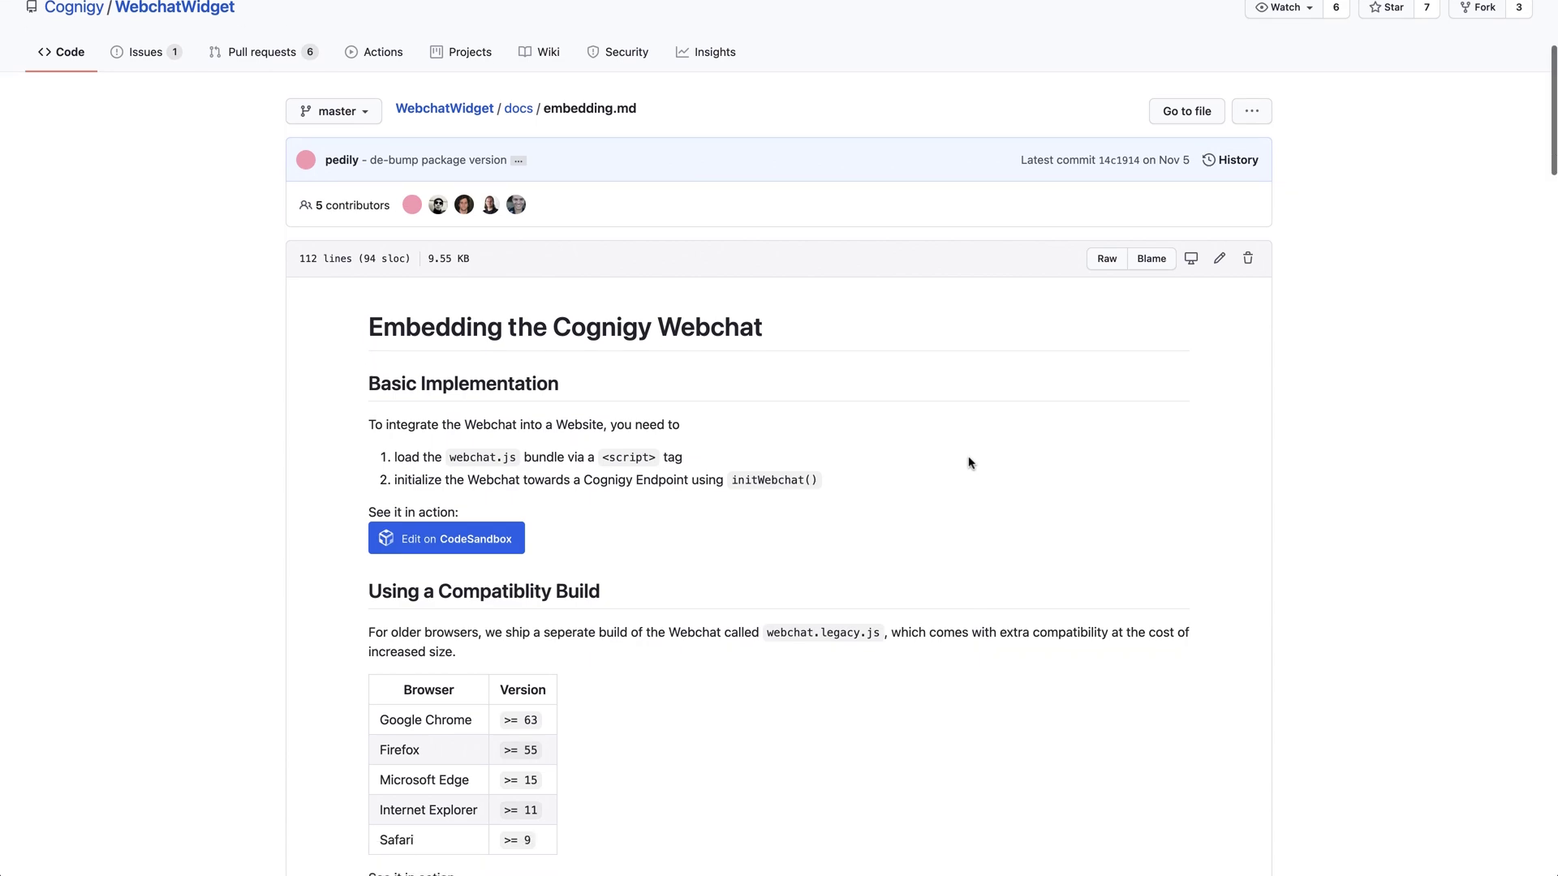
scroll(968, 463, "down", 10)
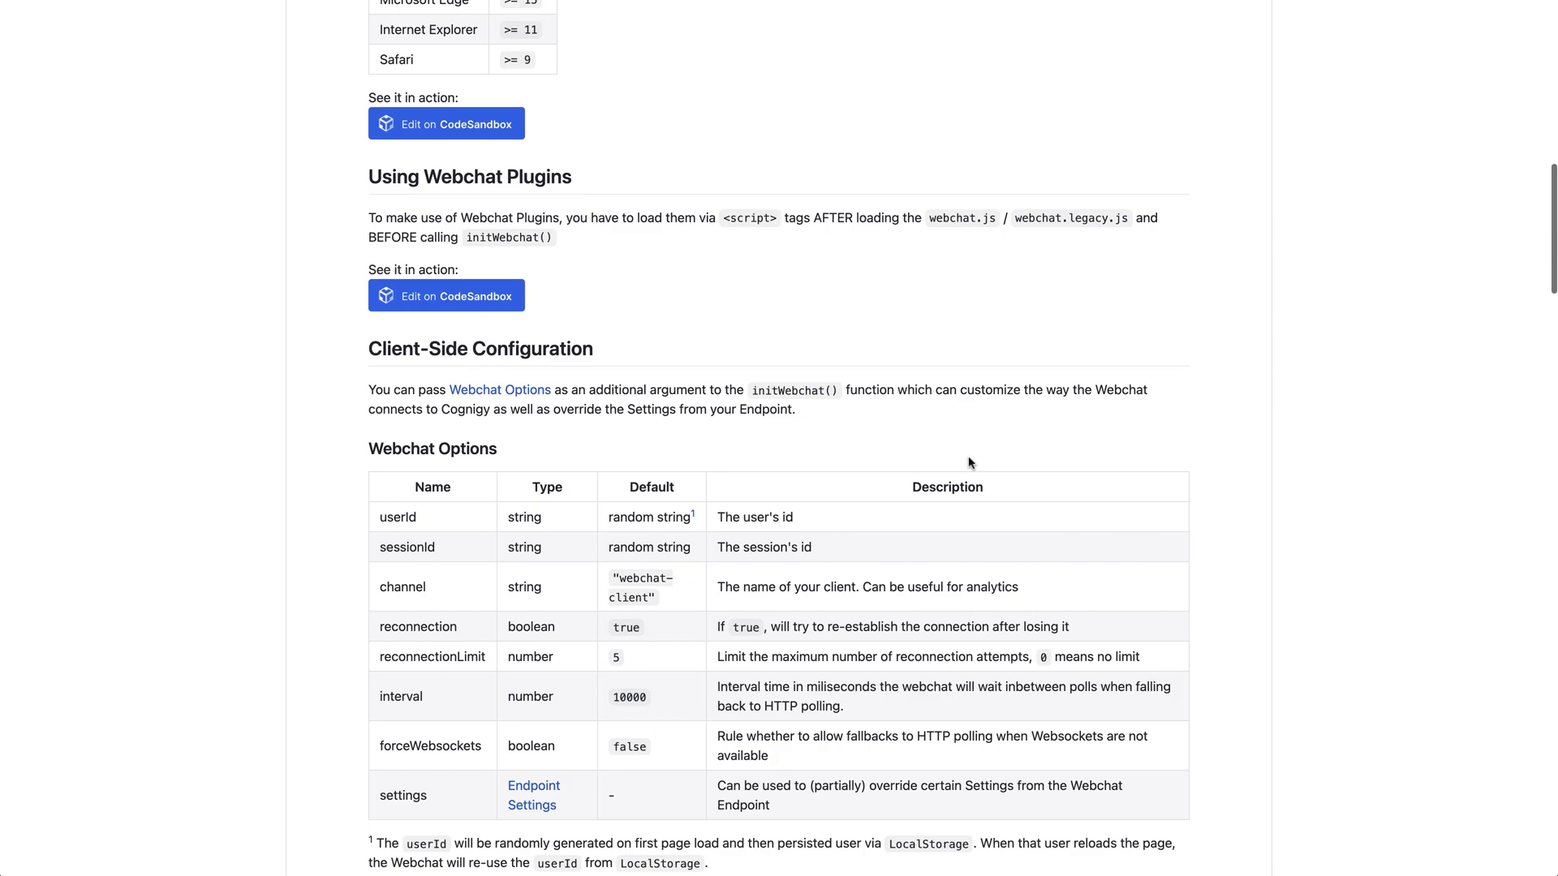
scroll(429, 246, "down", 1)
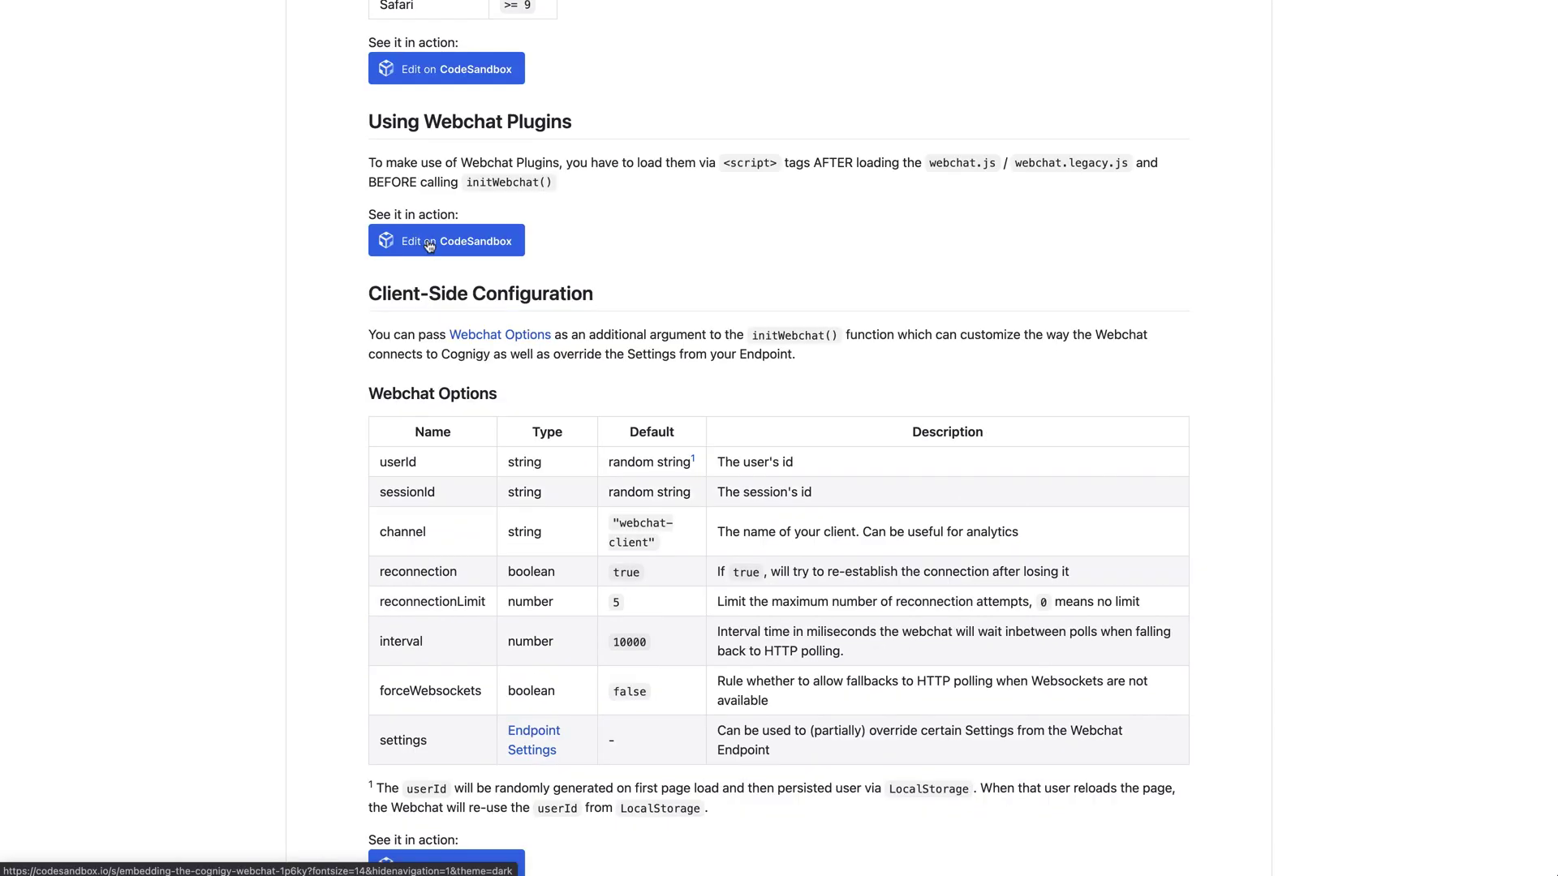
Launch the Using Webchat Plugins example via its Edit on CodeSandbox link
left_click(429, 246)
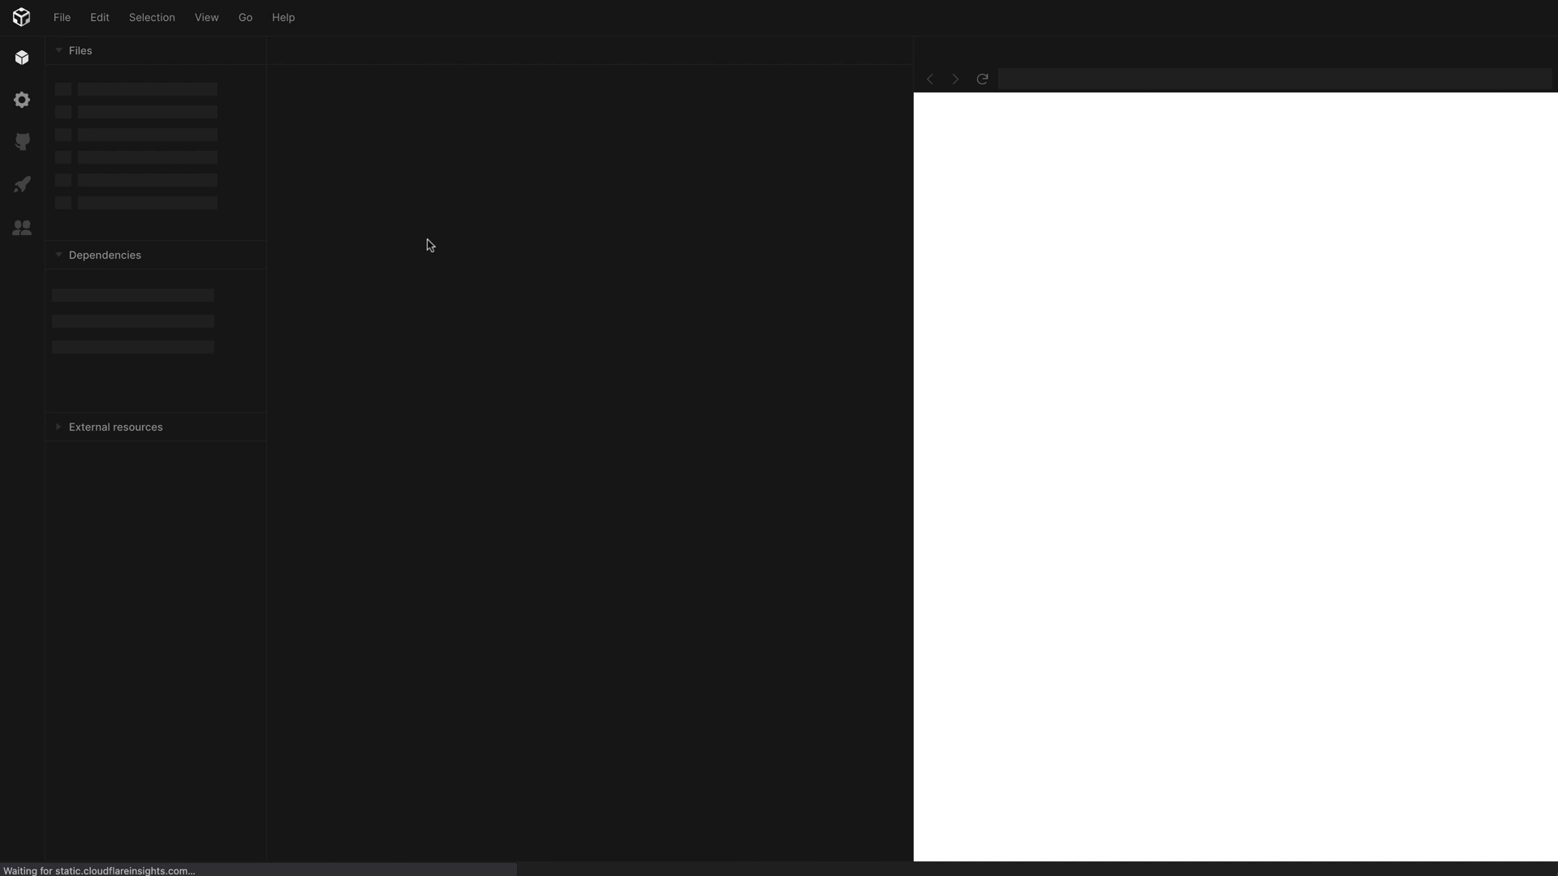